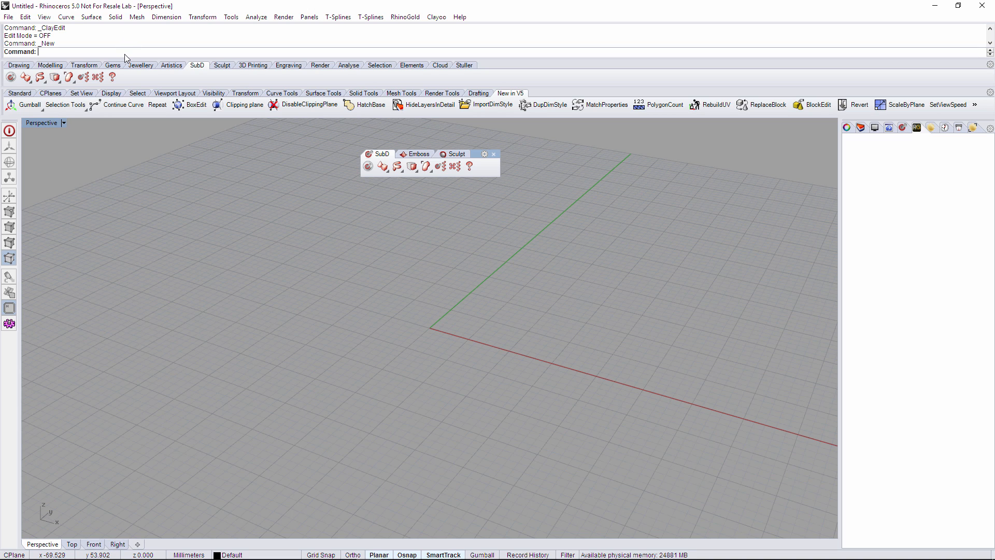
In the Top view, draw a wavy degree 3 control-point curve on the negative X side of the Y axis, forming a half outline of a gourd shape.
type("Curve")
key("Return")
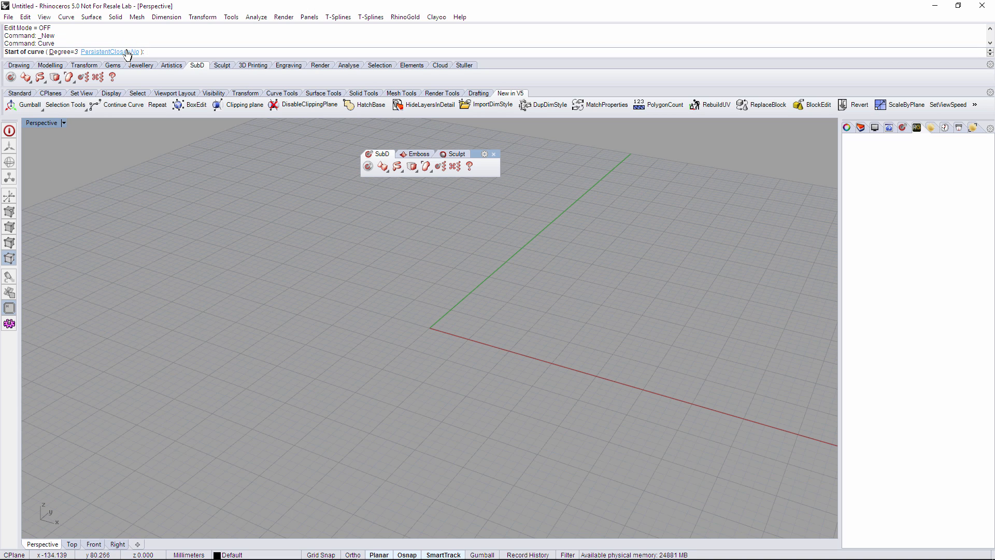
left_click(72, 544)
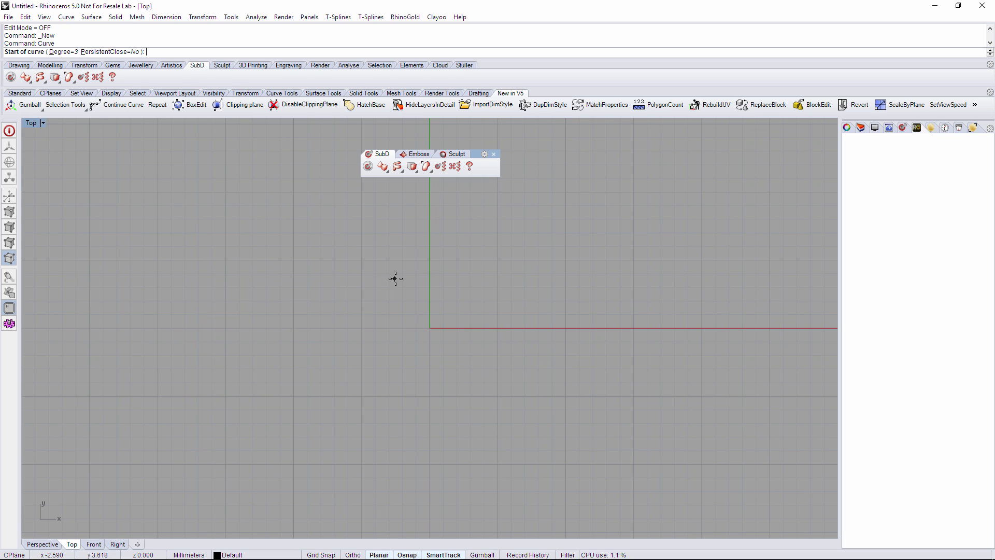
right_click_drag(403, 251, 394, 264)
left_click(405, 259)
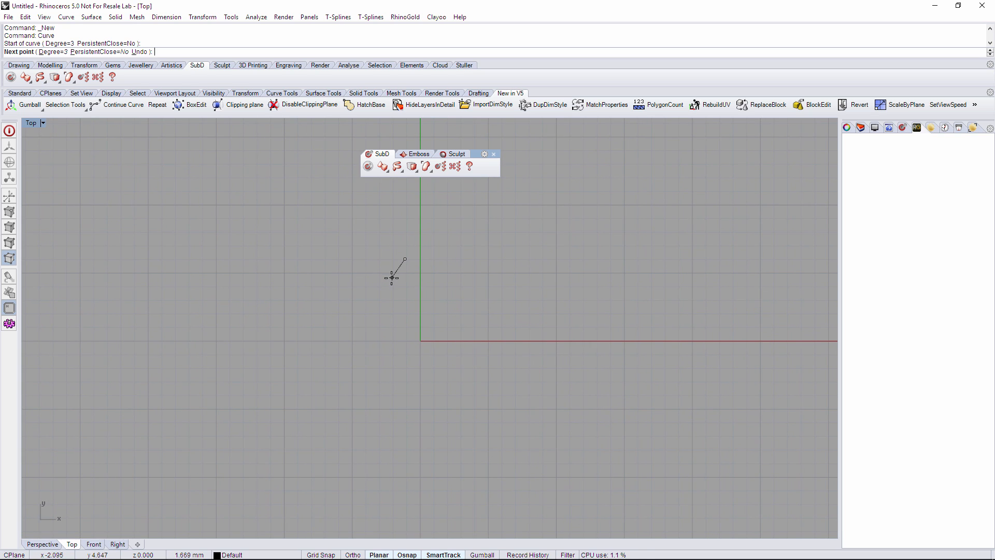
left_click(386, 278)
left_click(368, 307)
left_click(378, 322)
left_click(379, 327)
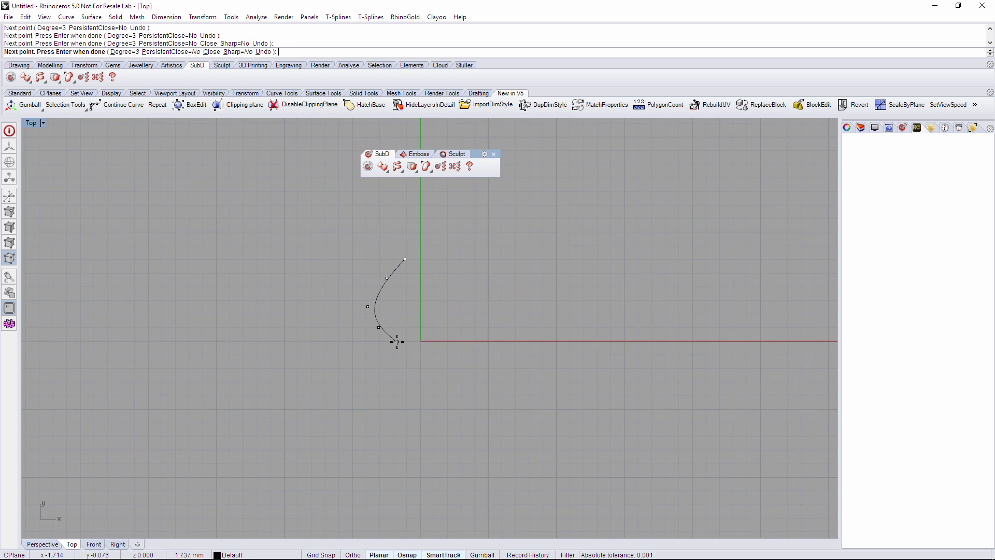
left_click(400, 341)
left_click(402, 365)
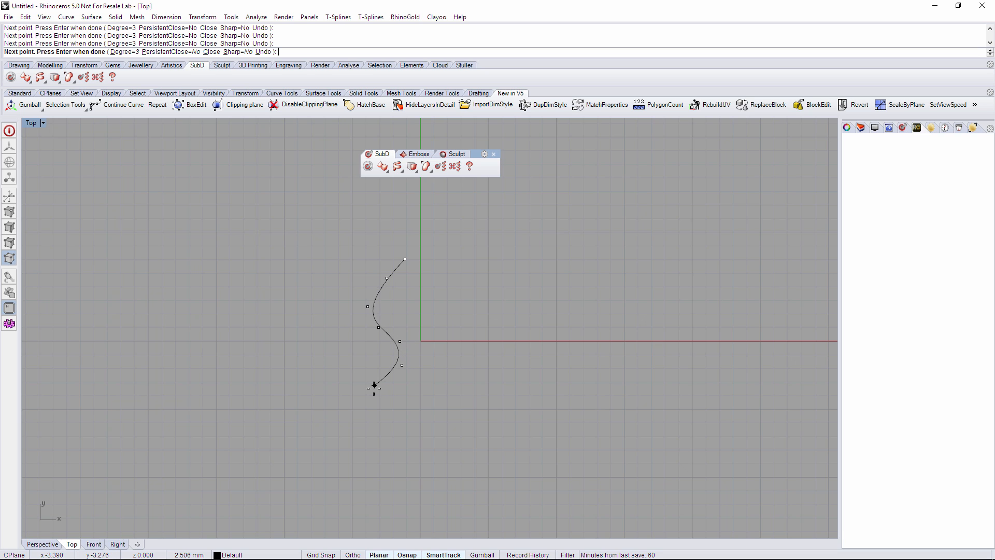
right_click_drag(359, 423, 302, 338)
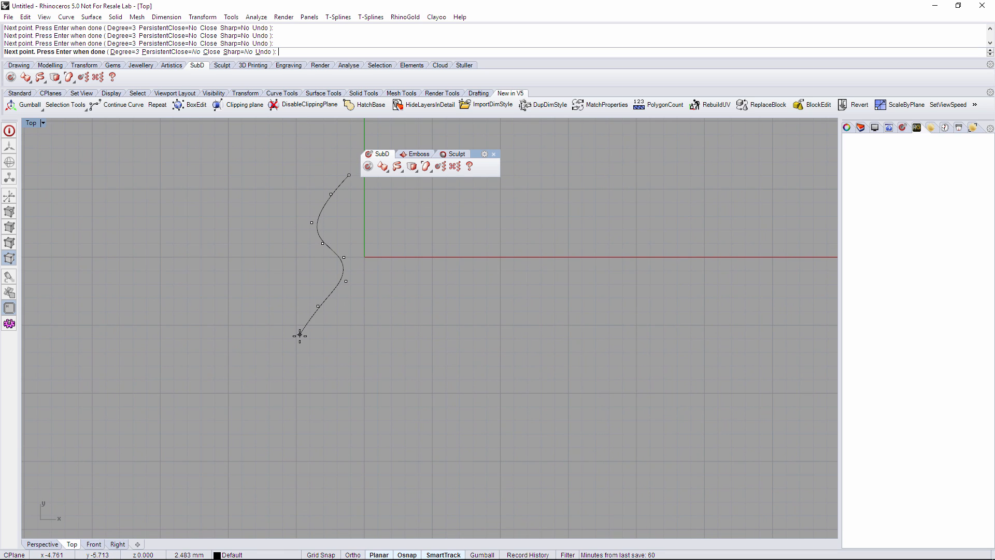
left_click(302, 340)
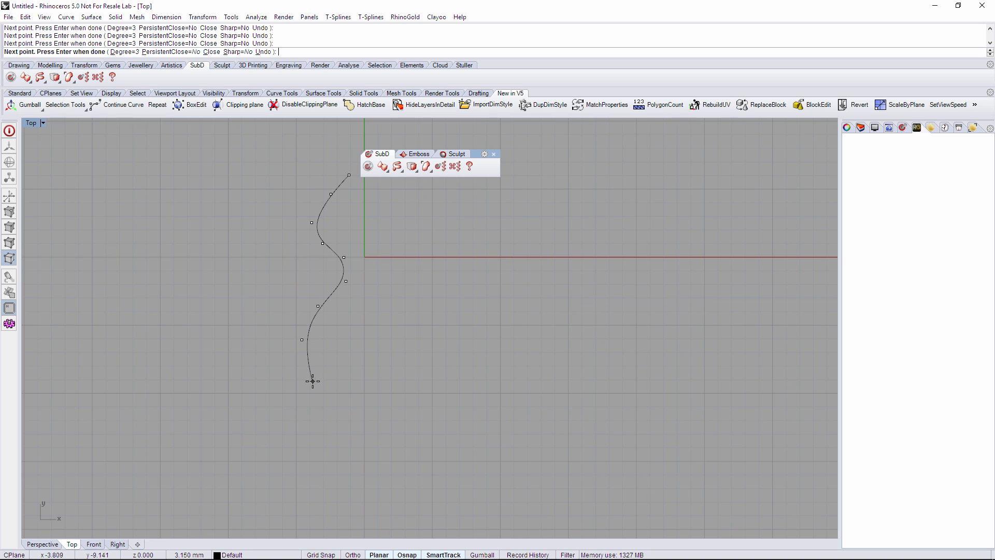
left_click(312, 381)
left_click(328, 404)
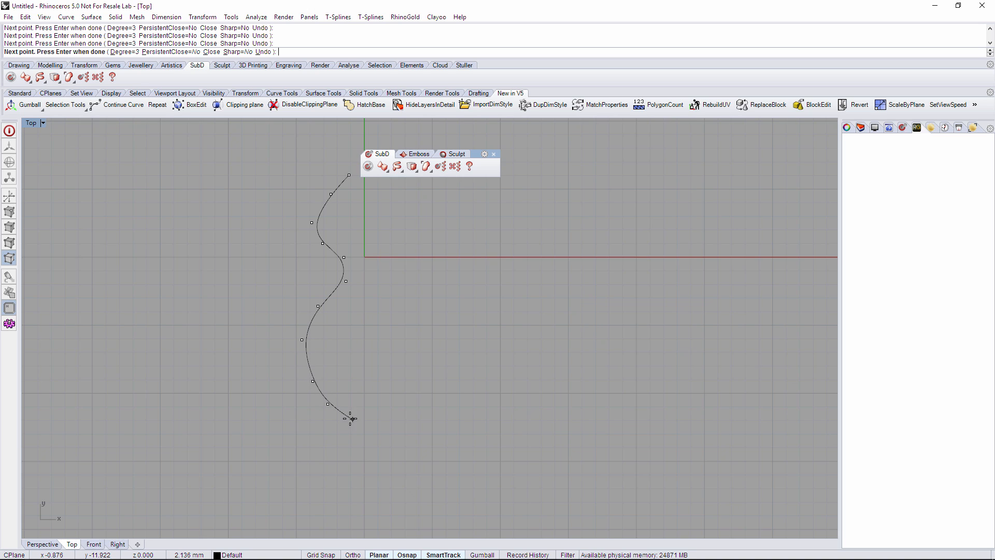
key("Return")
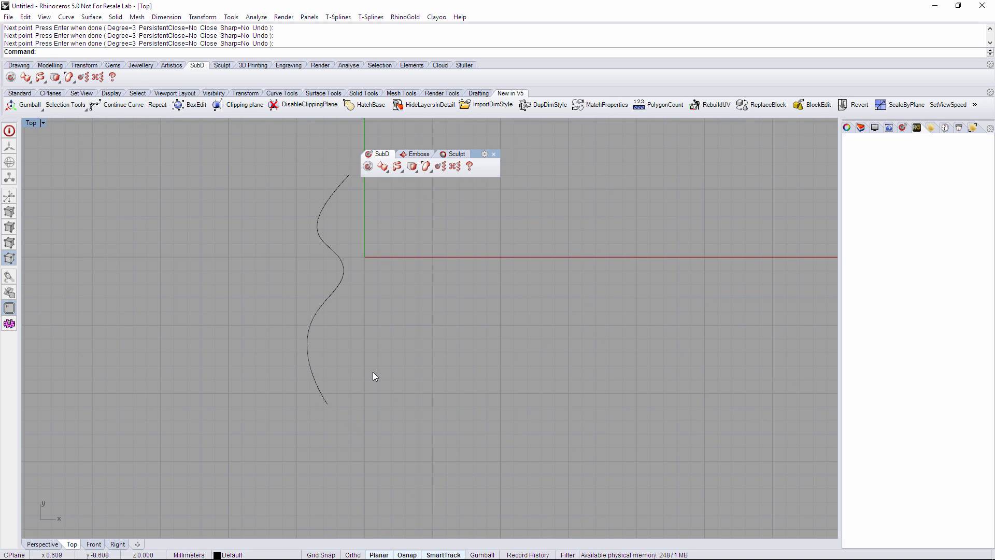
Mirror the curve with the Symmetry command across the vertical axis through the origin, with continuity set to None.
key("ctrl+a")
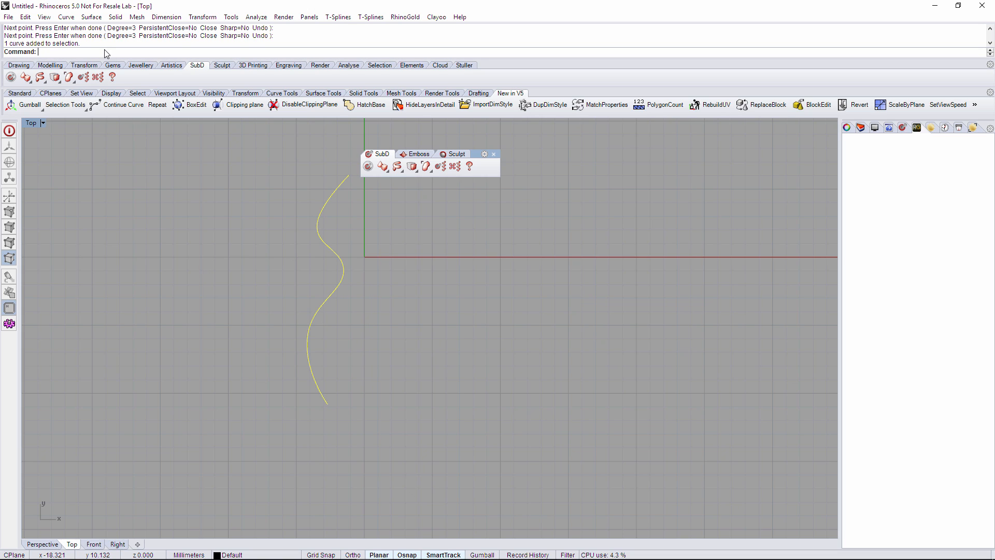
key("Return")
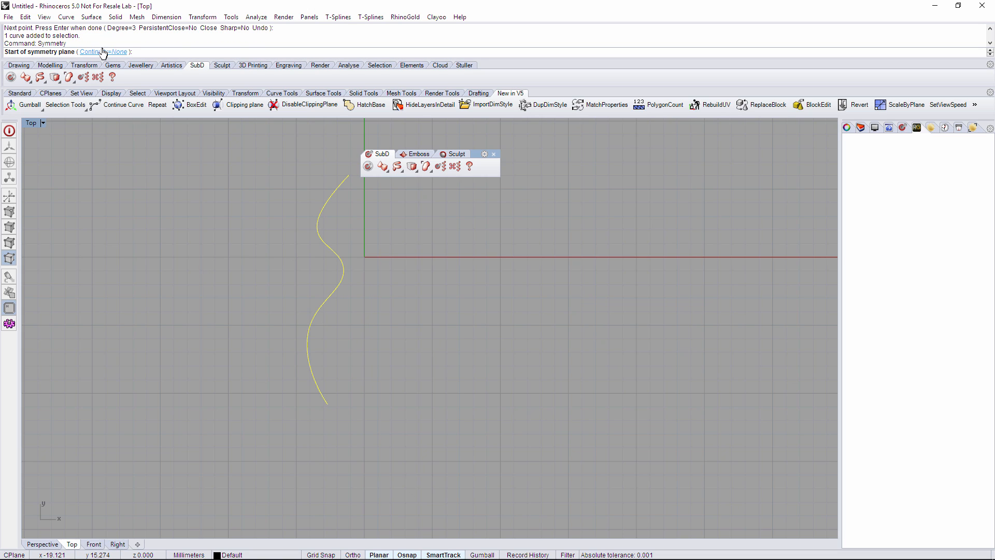
left_click(364, 255)
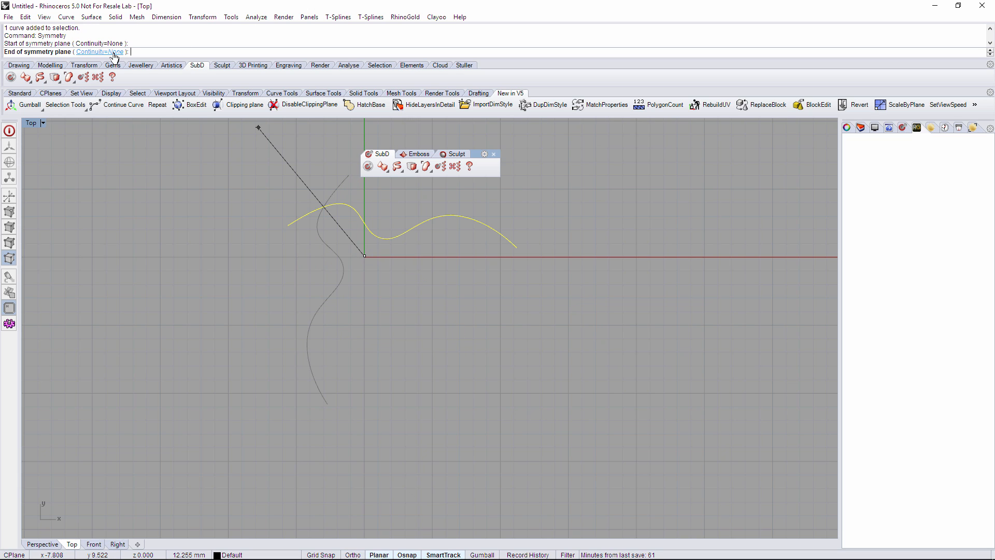
left_click(91, 51)
left_click(70, 52)
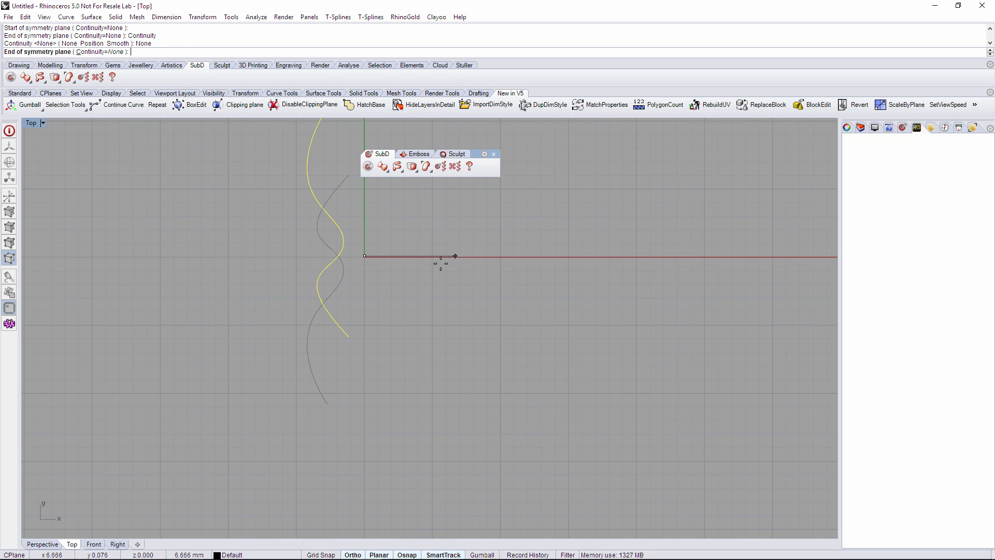
left_click(365, 197)
key("Escape")
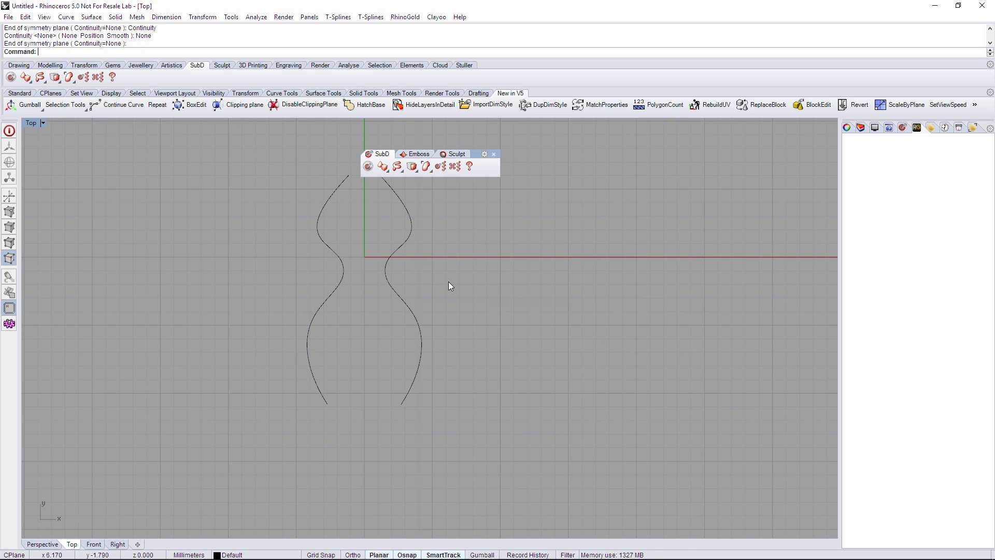
Create a Clayoo SubD loft between the two mirrored curves.
right_click_drag(439, 266, 423, 307)
key("ctrl+a")
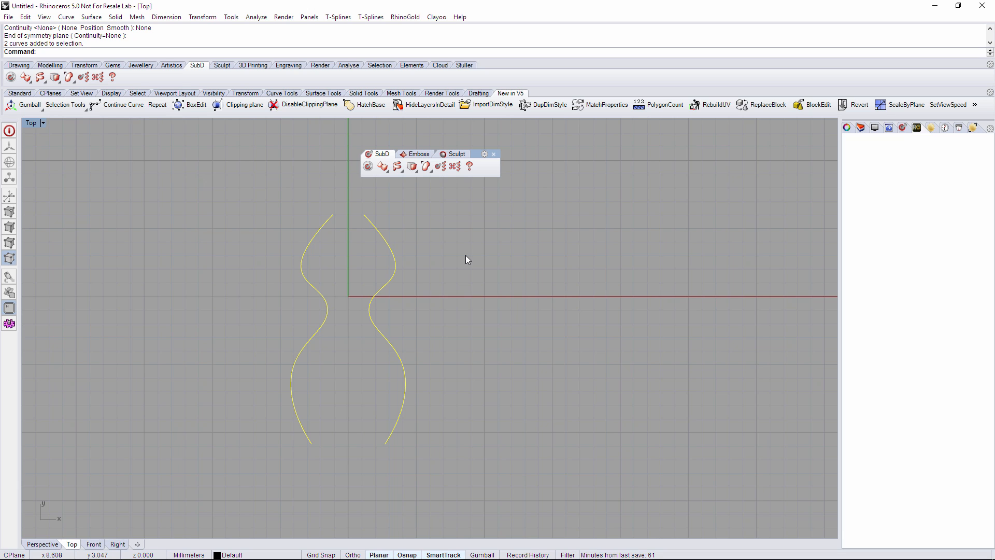
left_click(396, 169)
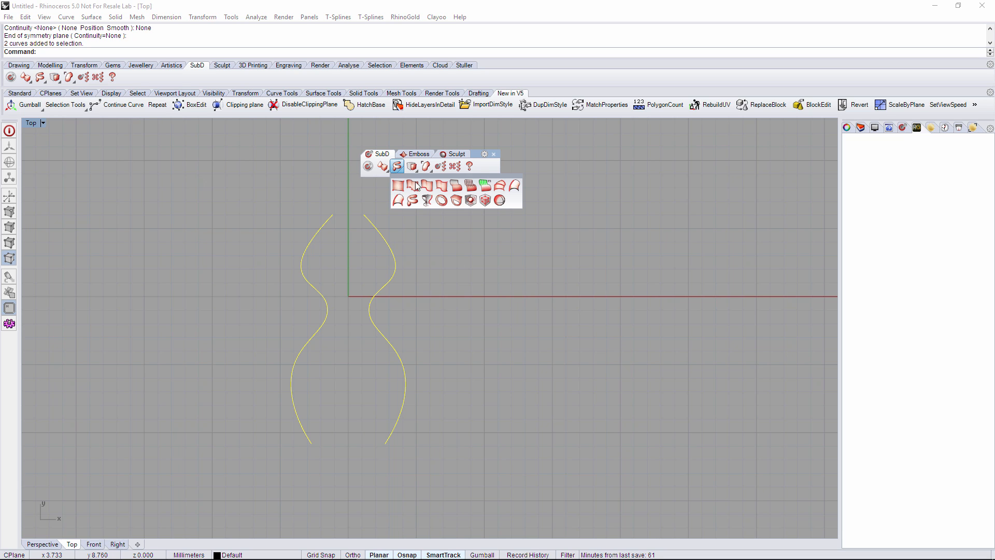
left_click(499, 193)
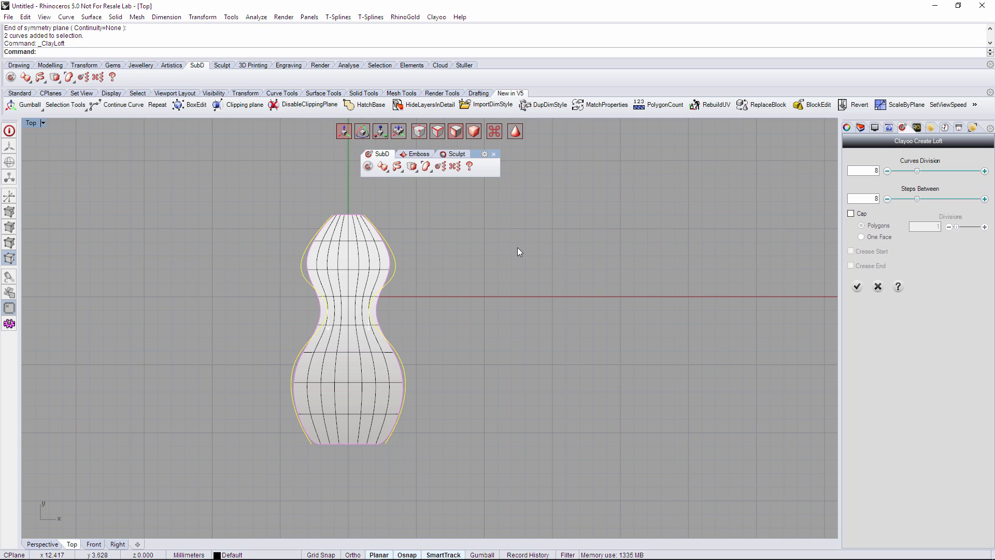
Set the loft's Curves Division to 10 and Steps Between to 2, leave it uncapped, and accept it.
scroll(365, 274, "up", 2)
right_click_drag(365, 274, 393, 280)
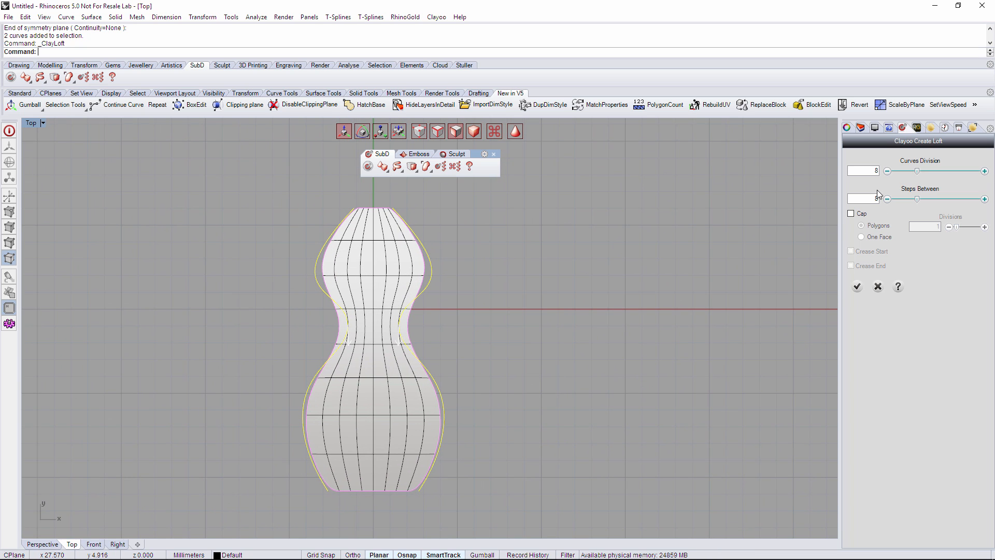
left_click_drag(917, 170, 921, 171)
left_click(516, 131)
right_click_drag(472, 267, 515, 272)
scroll(516, 273, "up", 2)
left_click_drag(917, 199, 899, 199)
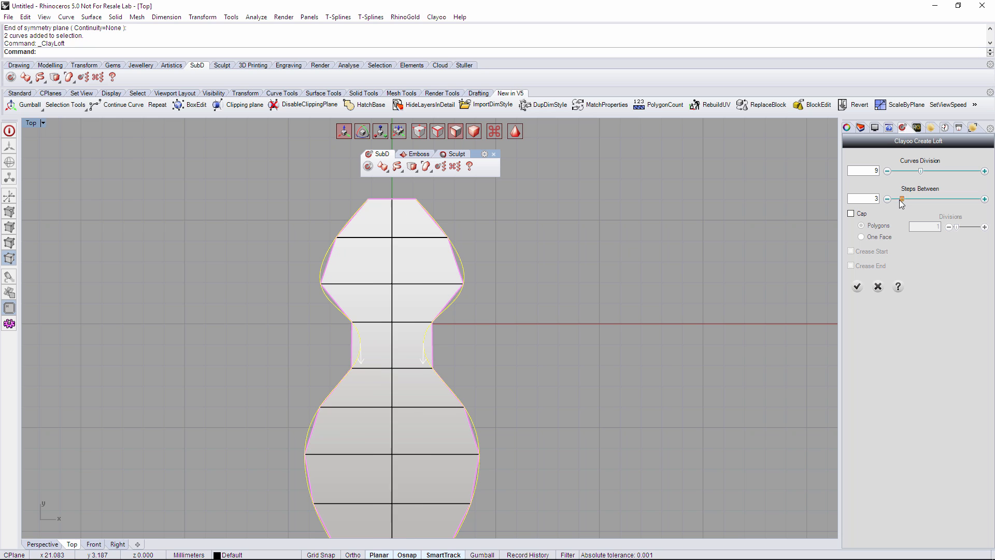
right_click_drag(462, 325, 472, 303)
left_click(926, 171)
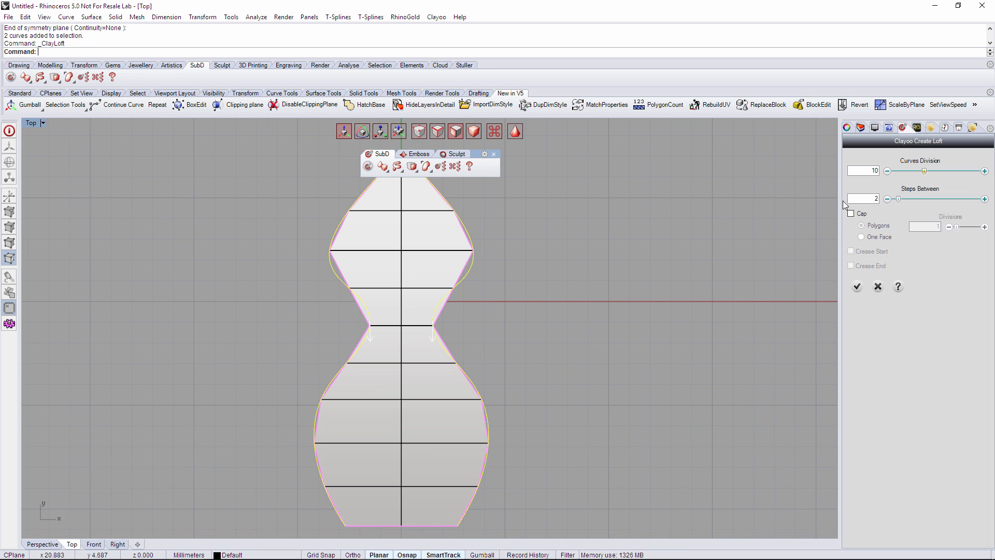
right_click_drag(591, 273, 534, 267)
scroll(534, 268, "down", 2)
scroll(389, 369, "up", 4)
scroll(412, 339, "down", 4)
right_click_drag(407, 374, 447, 340)
scroll(417, 336, "down", 6)
scroll(448, 337, "up", 4)
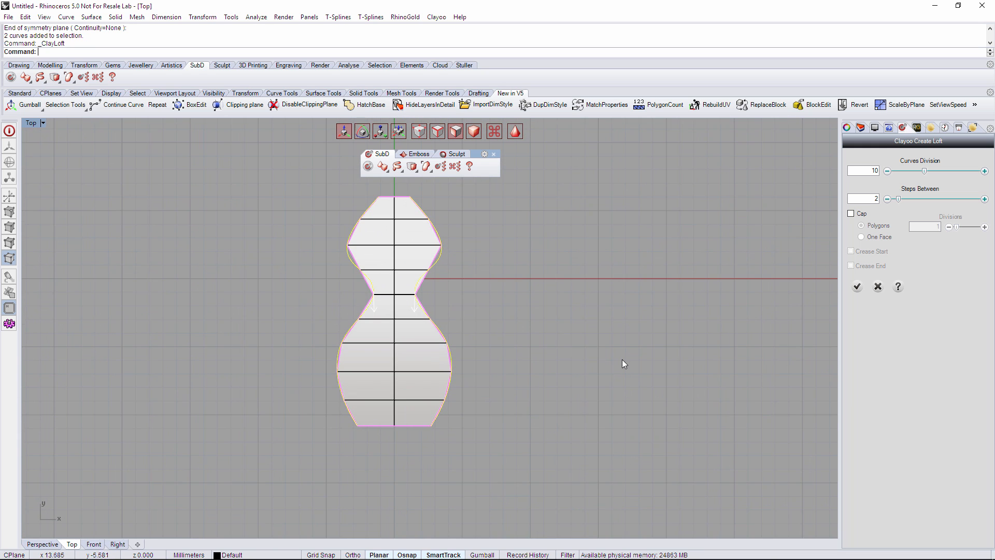
right_click_drag(603, 345, 608, 369)
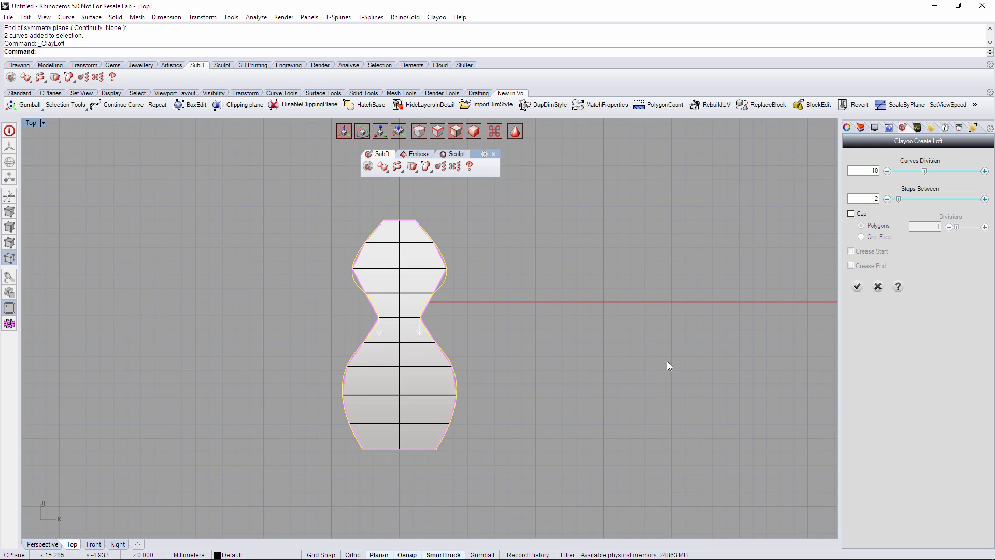
left_click(858, 288)
Show the lofted surface in the Perspective view using the Shaded display mode.
left_click(42, 545)
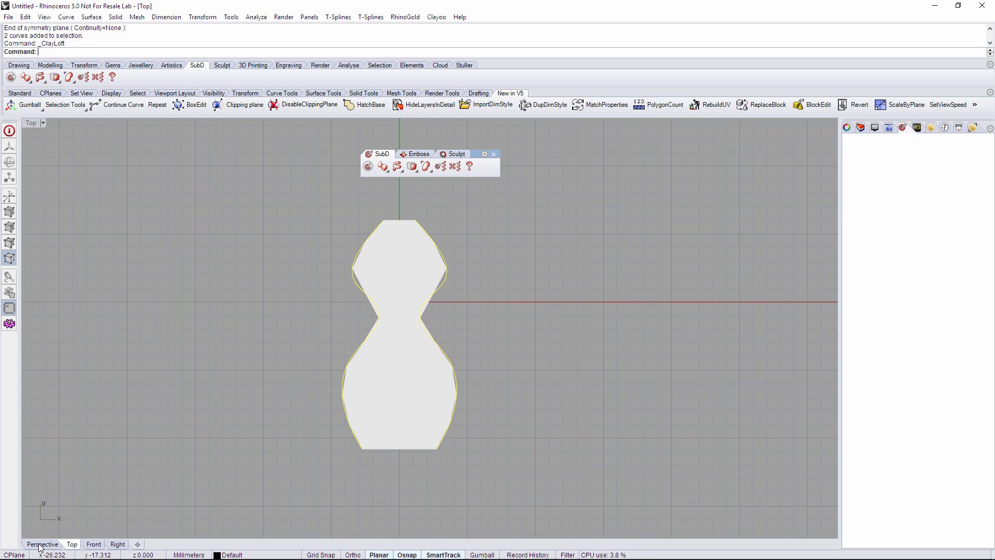
right_click_drag(386, 357, 396, 384)
scroll(402, 337, "up", 7)
right_click_drag(403, 336, 403, 349)
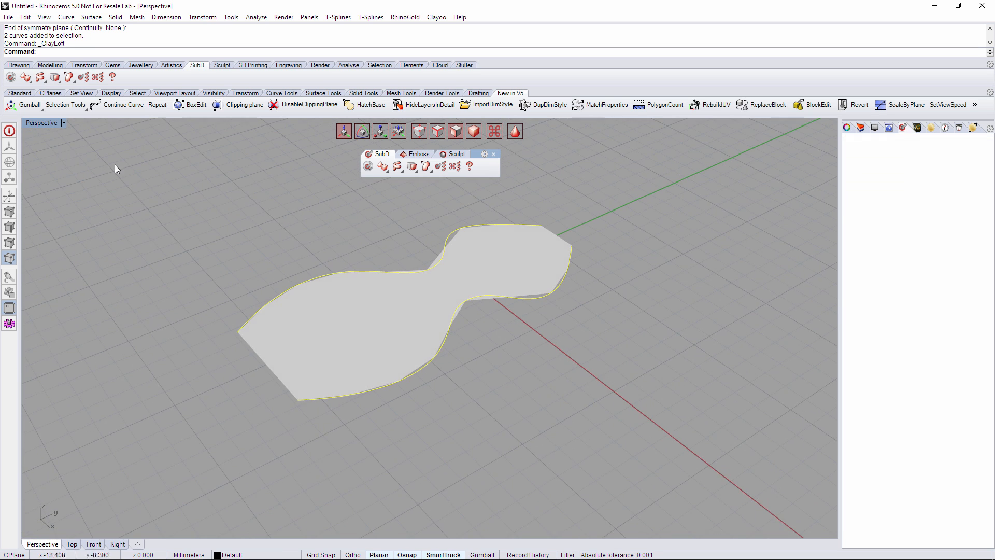
left_click(35, 123)
left_click(49, 155)
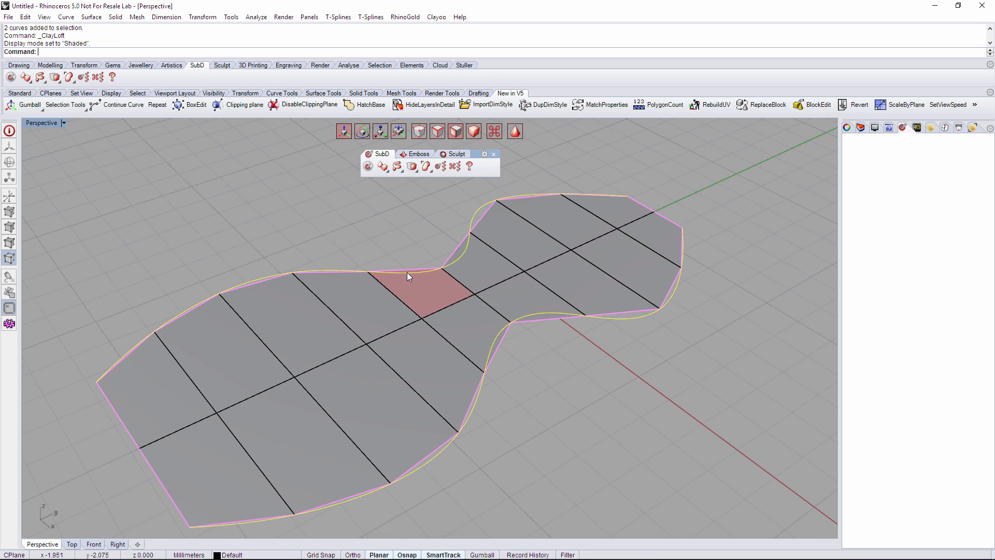
Select all curves with SelCrv and delete them, keeping only the lofted SubD surface.
right_click_drag(405, 283, 409, 280)
type("SelCrv")
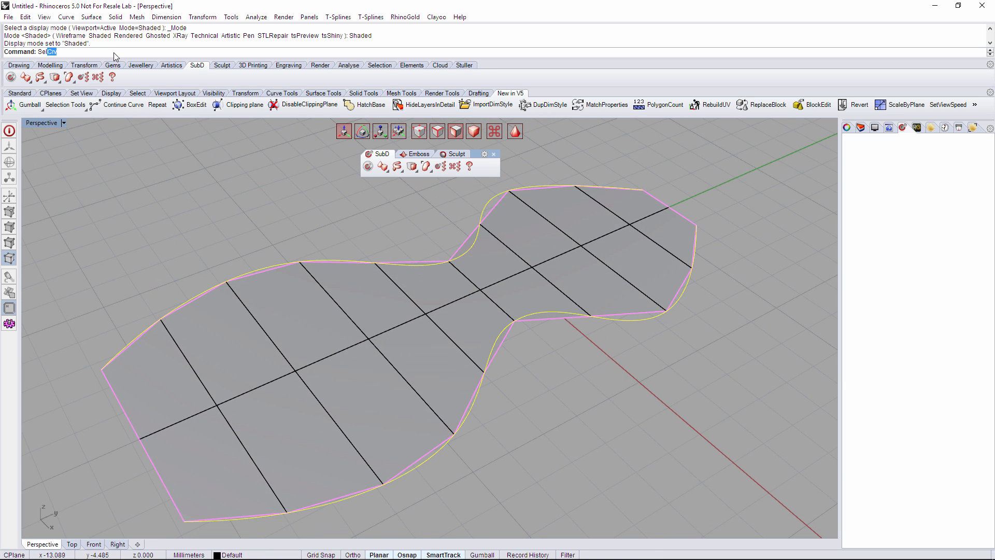
key("Return")
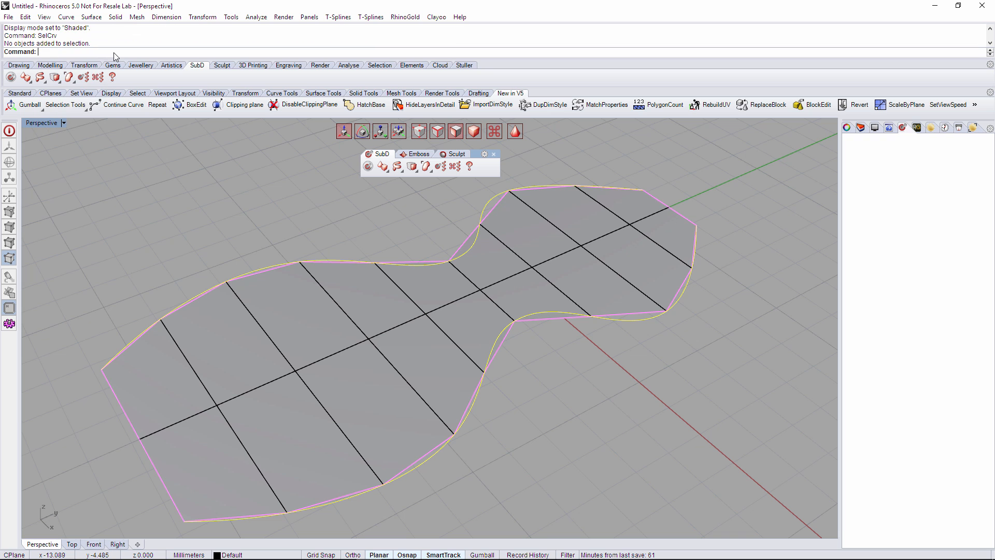
key("Delete")
Shell the entire lofted surface into a thick body with a distance of about -3.03 mm.
scroll(529, 303, "down", 5)
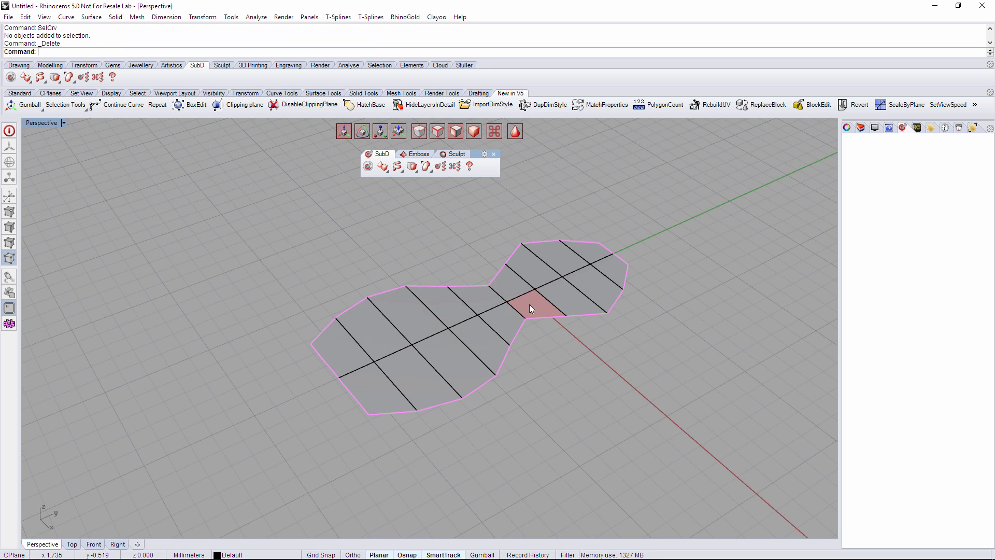
right_click_drag(502, 348, 472, 123)
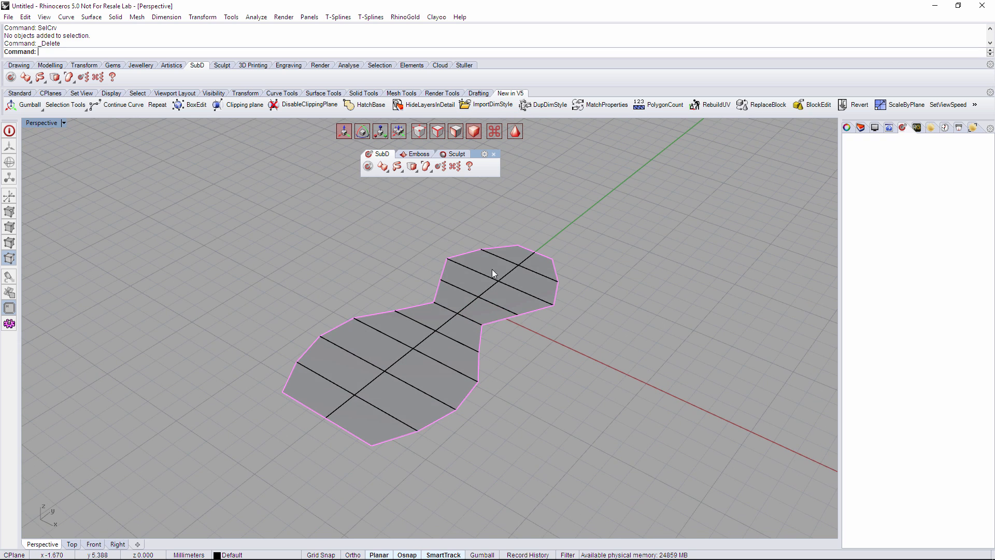
left_click(475, 258)
left_click(408, 169)
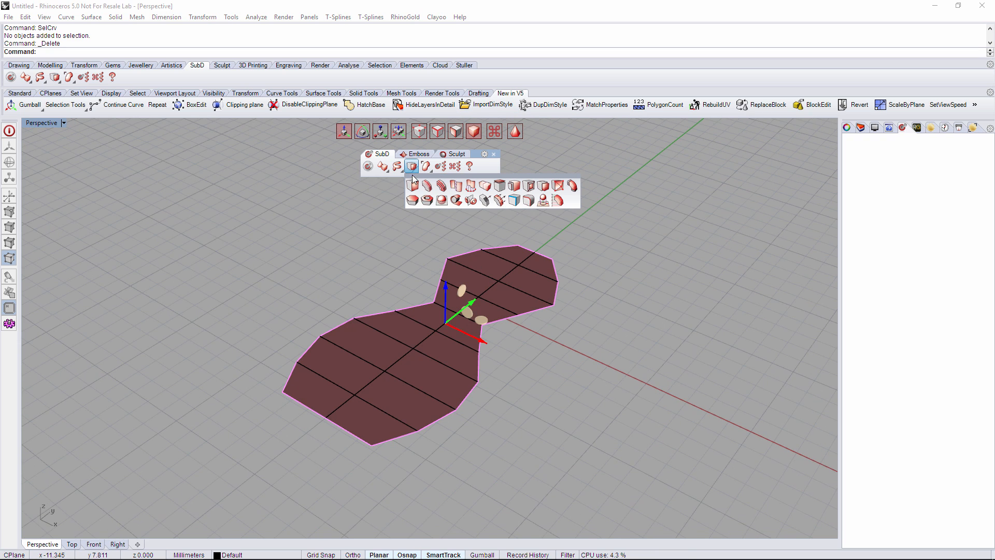
left_click(424, 201)
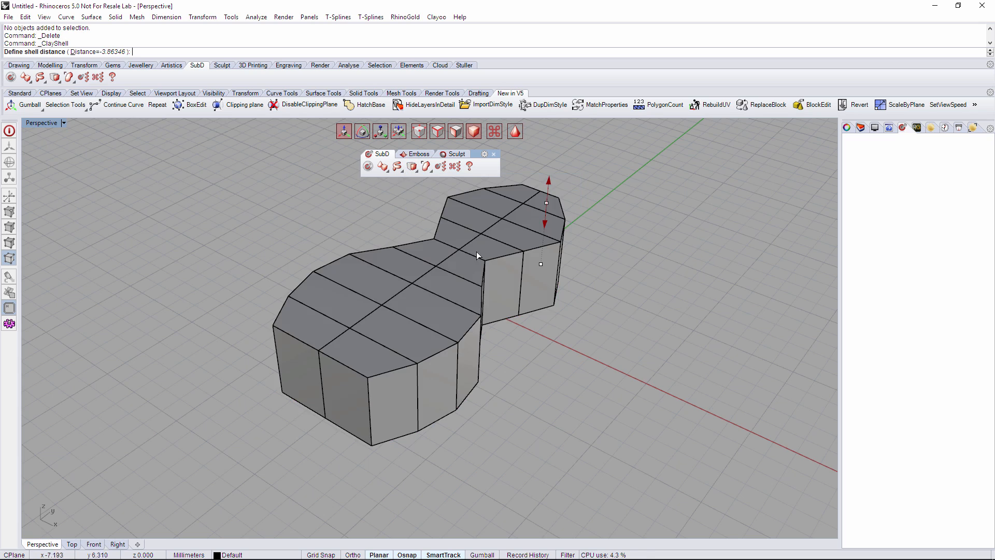
right_click_drag(590, 233, 532, 293)
left_click_drag(568, 245, 569, 238)
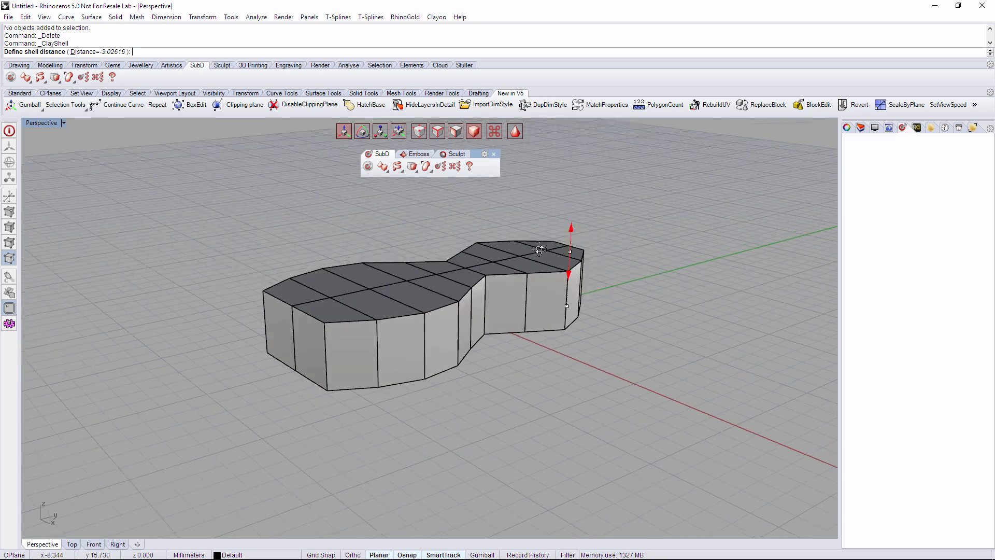
right_click_drag(569, 237, 495, 224)
right_click(467, 265)
Examine the shelled body from several angles, toggling between smooth and basic display and ending in basic.
right_click_drag(468, 265, 486, 308)
left_click(495, 131)
right_click(403, 329)
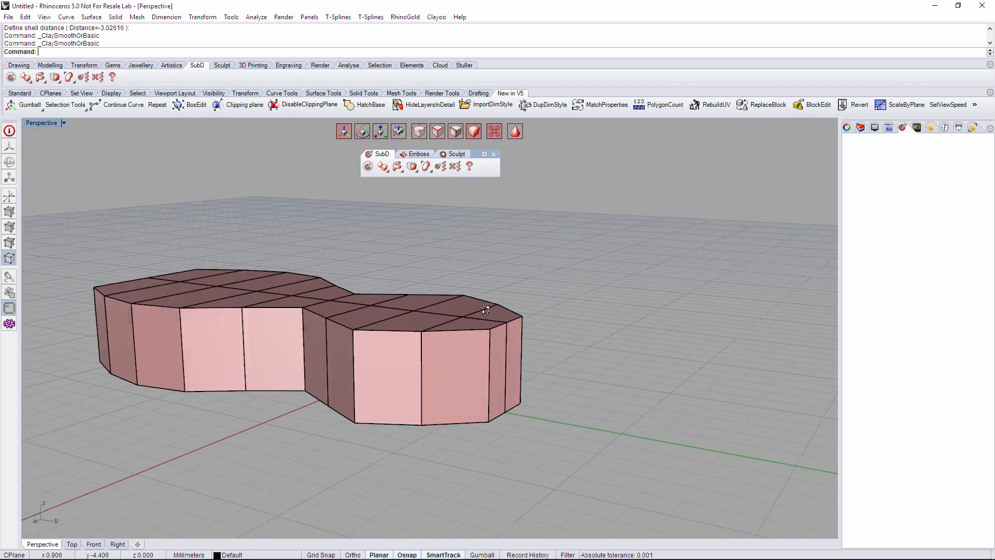
right_click(386, 332)
right_click_drag(385, 332, 462, 338)
scroll(431, 314, "down", 5)
right_click_drag(373, 358, 511, 388)
key("Tab")
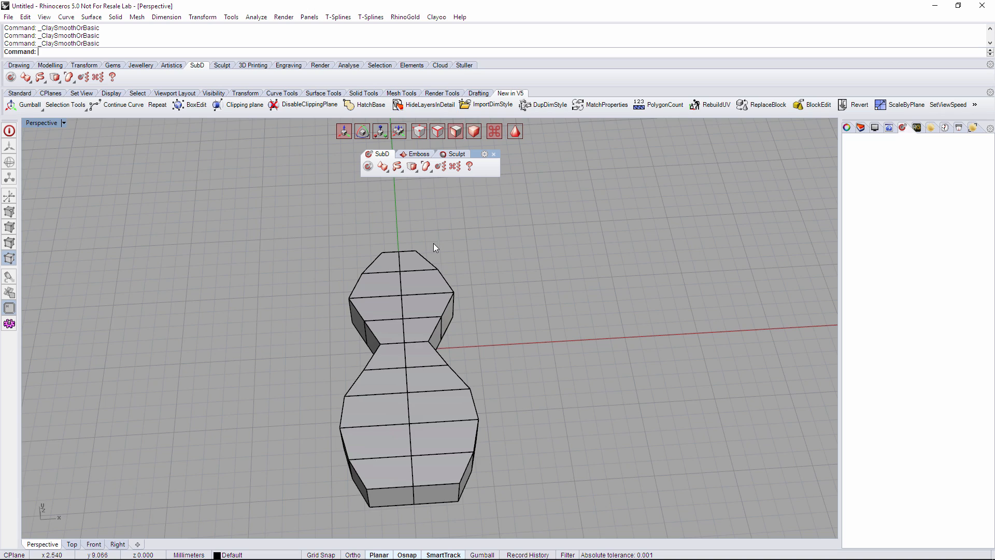
Select all faces on one lengthwise half of the shelled body and delete that half.
left_click_drag(273, 219, 422, 522)
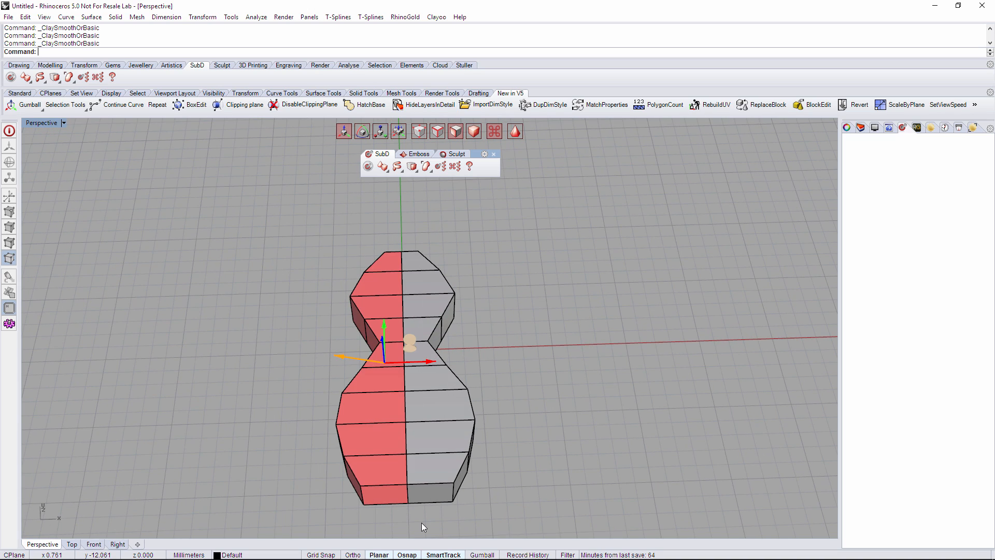
key("Delete")
right_click_drag(490, 308, 260, 240)
key("ctrl+z")
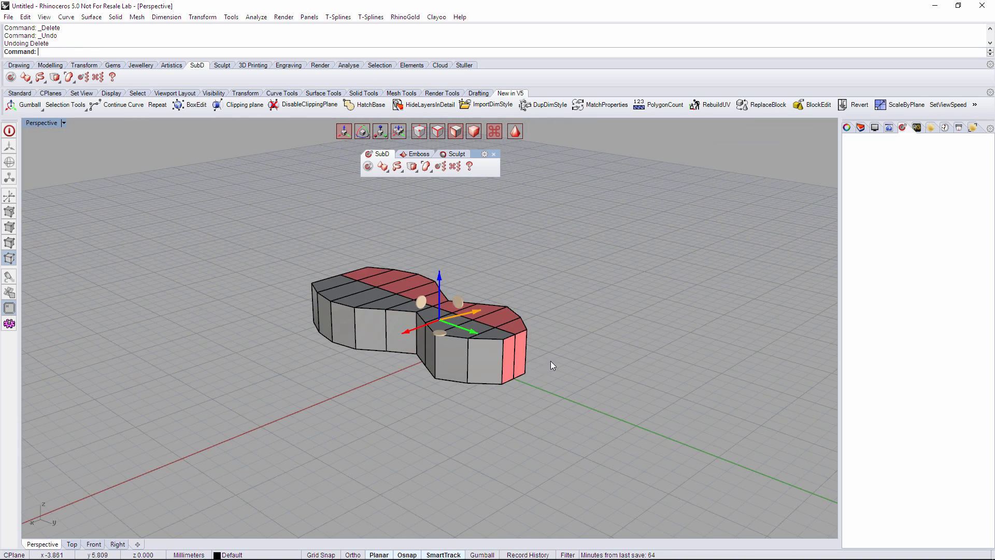
right_click_drag(550, 361, 440, 439)
key("Delete")
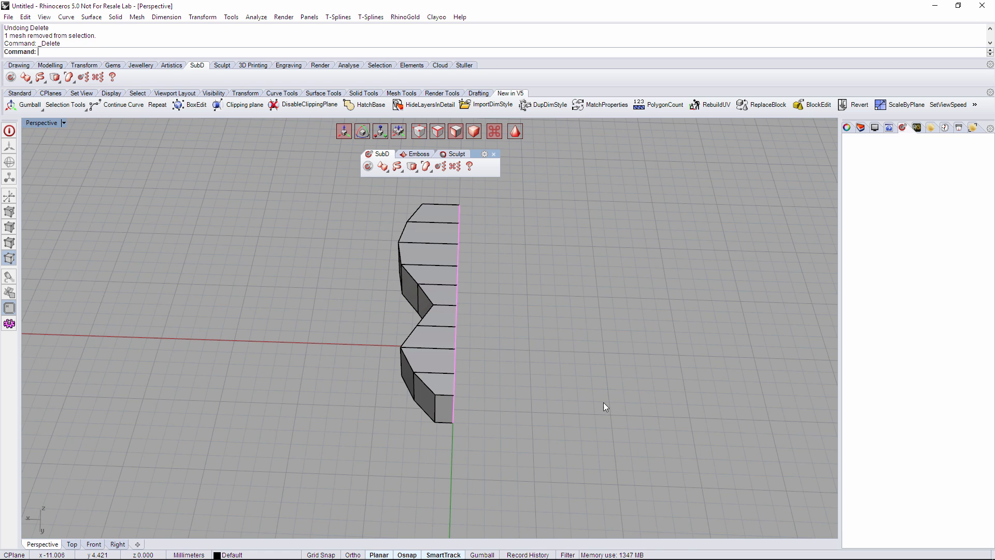
Apply Clayoo Symmetry about the X axis to the whole remaining half, with Show Virtual enabled.
right_click_drag(603, 402, 582, 406, "shift")
left_click(474, 132)
right_click_drag(405, 260, 424, 251)
left_click(416, 170)
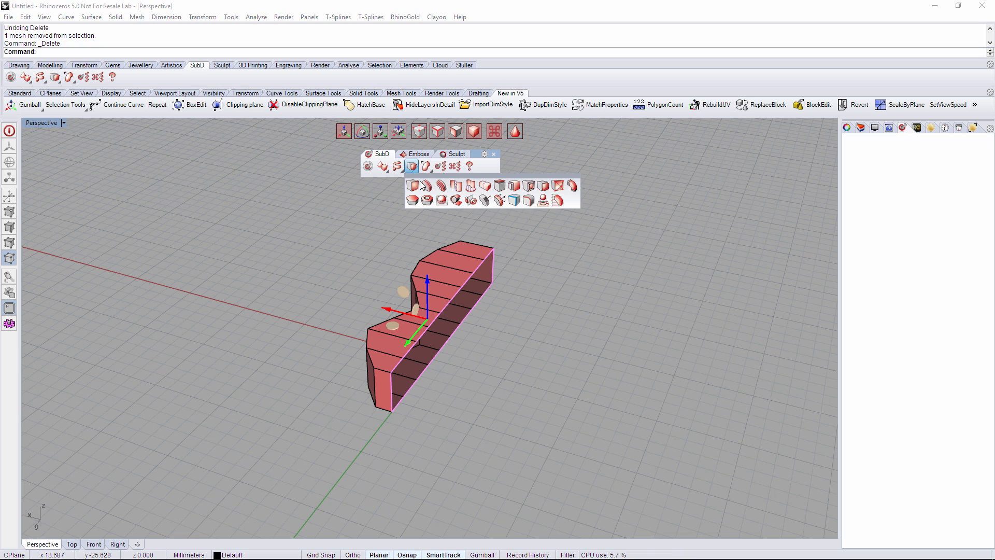
left_click(471, 199)
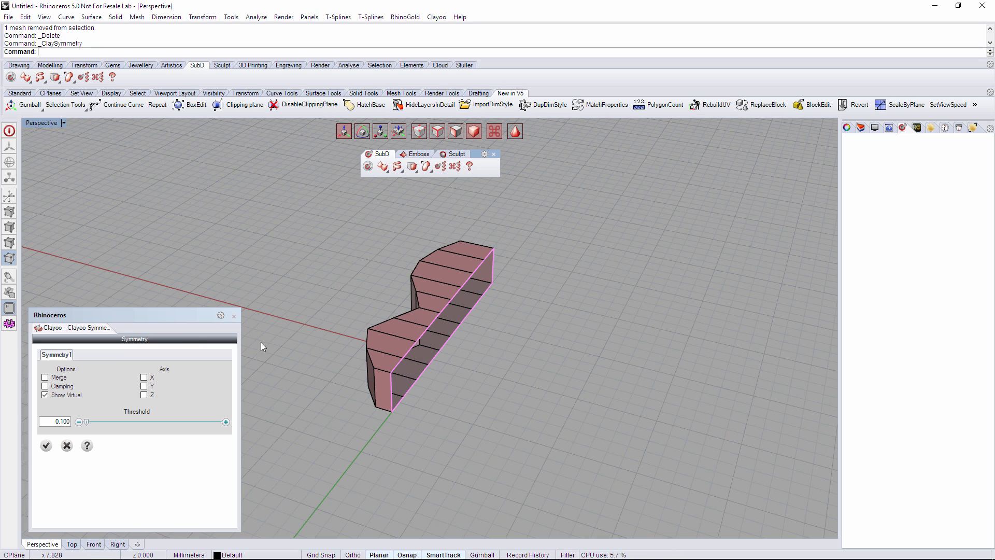
left_click(146, 378)
right_click_drag(487, 351, 462, 351)
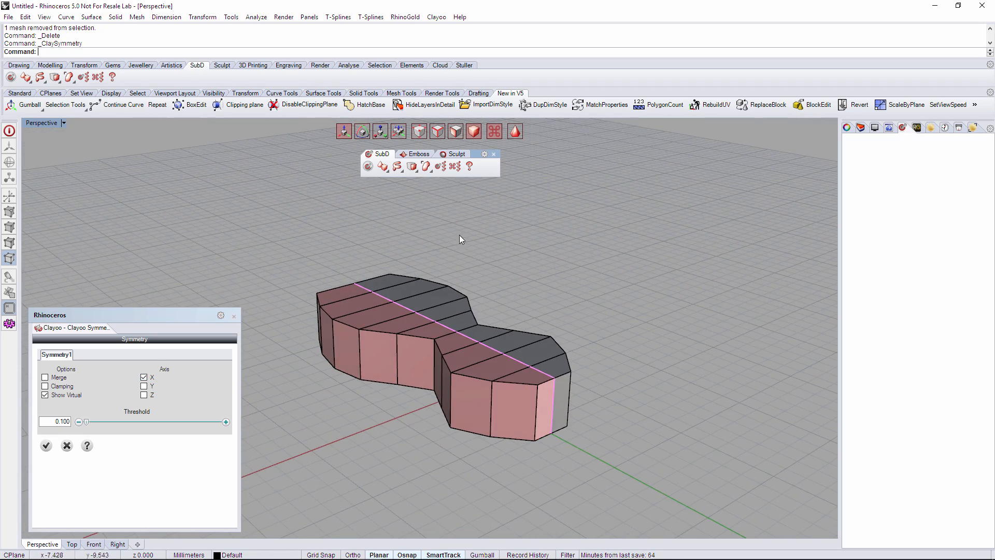
Lower the upper edge at the tip of the smaller lobe so that end slopes down.
left_click(460, 237)
scroll(560, 422, "up", 6)
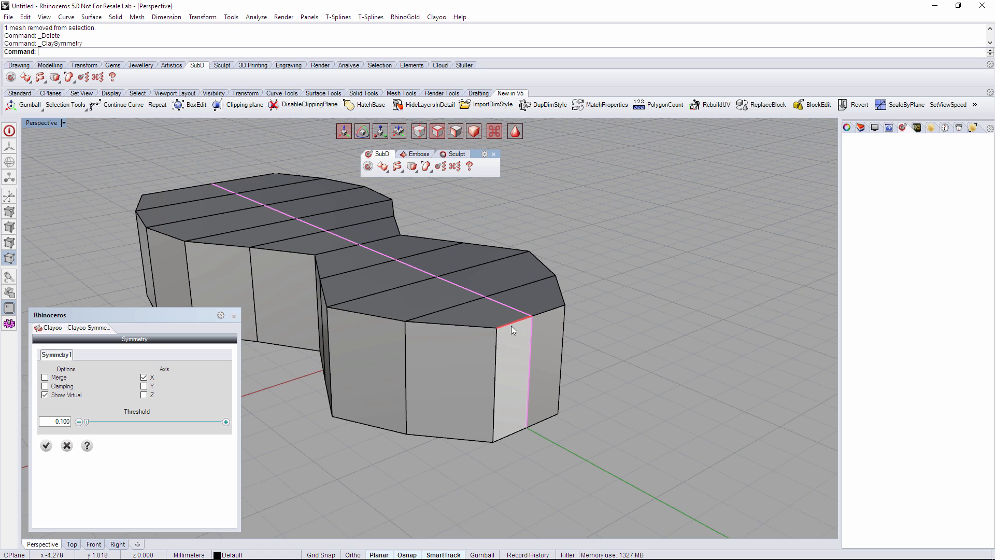
left_click(510, 326)
left_click_drag(516, 292, 525, 362)
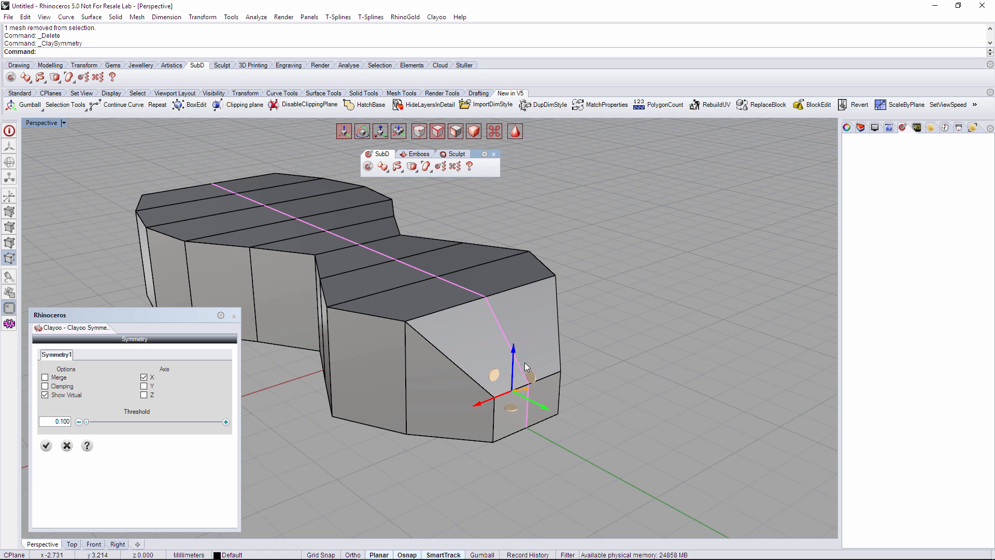
right_click_drag(376, 316, 325, 335)
Raise the outer upper edge and the centreline edge on the smaller lobe in edge selection mode.
key("a")
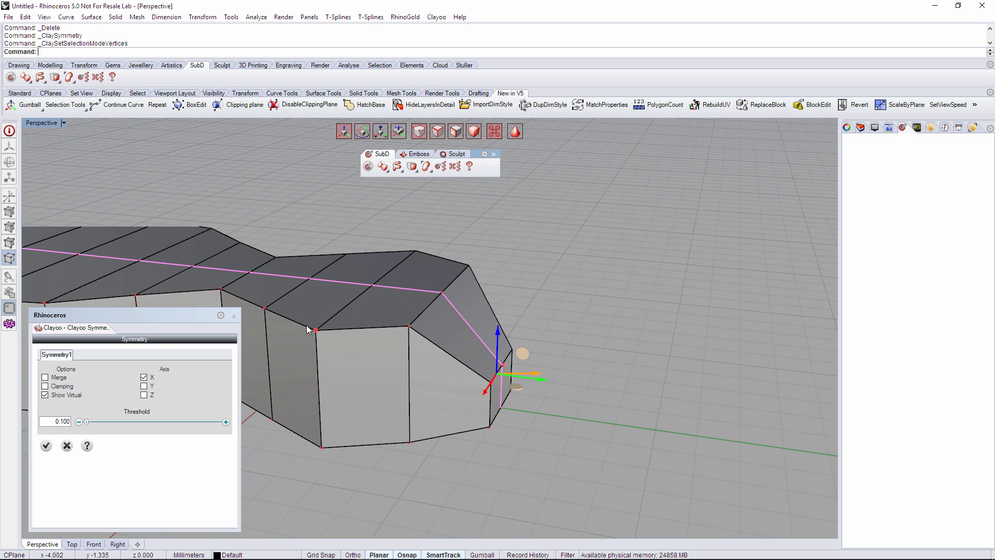
key("s")
left_click(298, 322)
left_click_drag(288, 276, 284, 222)
scroll(366, 322, "down", 5)
right_click_drag(378, 302, 440, 316)
scroll(441, 313, "up", 5)
mouse_move(409, 277)
right_mouse_down()
mouse_move(397, 311)
mouse_move(399, 276)
right_mouse_up()
left_click(383, 300)
left_click_drag(400, 274, 400, 233)
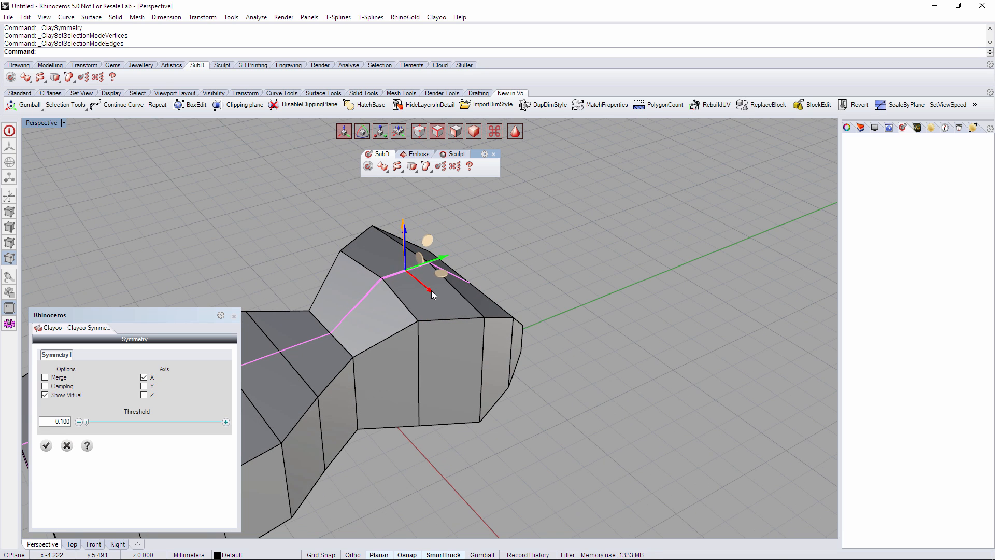
Raise two neighbouring centreline vertices on the upper side of the larger lobe in vertex selection mode.
right_click_drag(420, 328, 367, 321)
left_click_drag(351, 282, 377, 313)
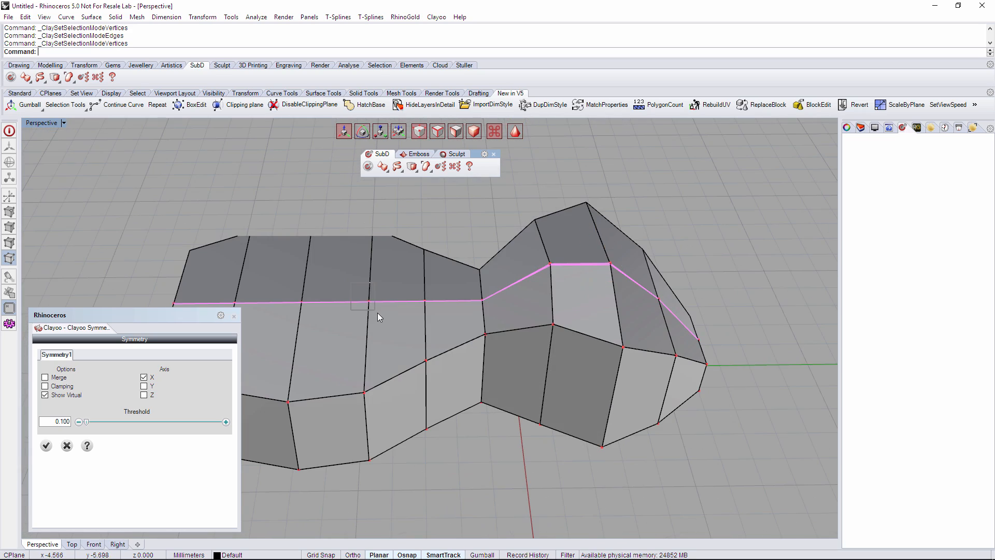
right_click_drag(379, 313, 395, 275)
left_click_drag(374, 281, 373, 227)
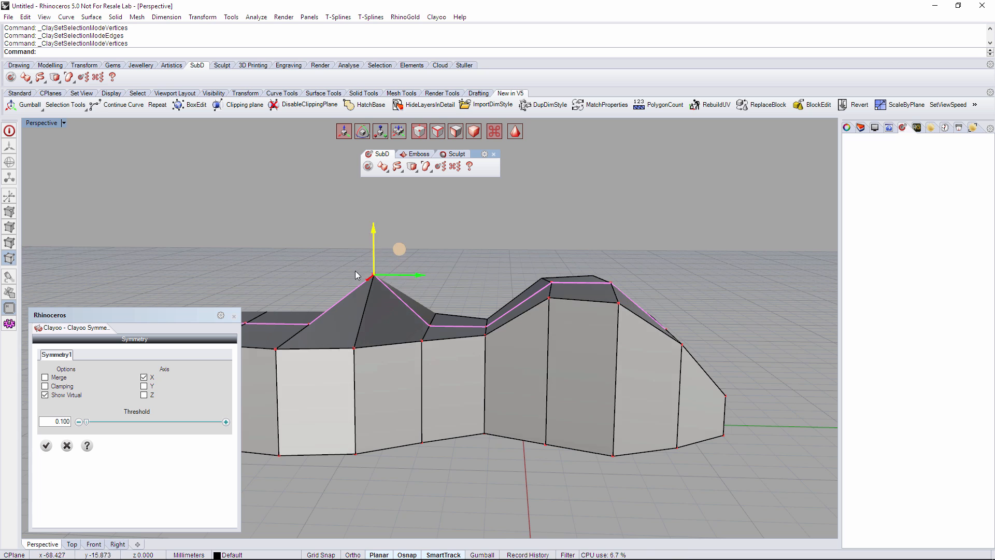
right_click_drag(355, 272, 425, 357)
left_click_drag(366, 334, 385, 363)
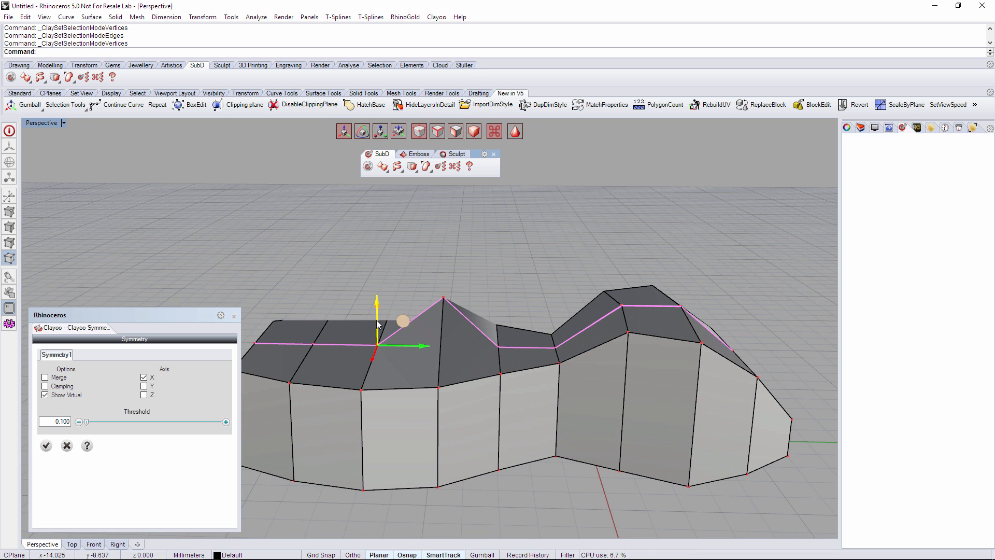
left_click_drag(377, 316, 378, 283)
Raise the neighbouring centreline vertices to round the larger lobe, and realign the stray vertex with the mirror line.
mouse_move(338, 334)
right_mouse_down("shift")
mouse_move(373, 353)
mouse_move(335, 333)
right_mouse_up("shift")
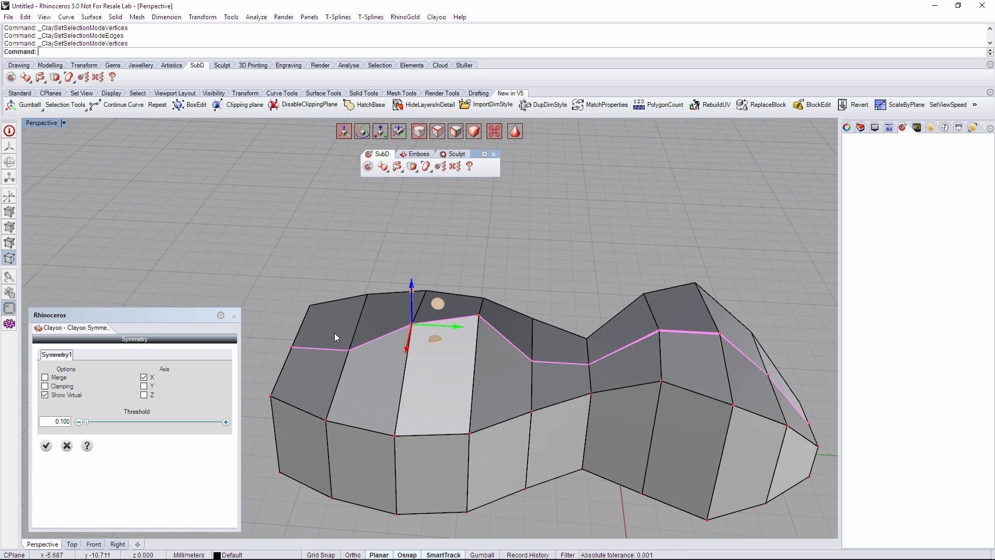
left_click_drag(347, 322, 344, 291)
right_click_drag(393, 329, 413, 310)
left_click_drag(404, 304, 413, 268)
right_click_drag(503, 318, 544, 356)
left_click_drag(543, 355, 536, 319)
right_click_drag(536, 318, 409, 409)
scroll(396, 408, "up", 3)
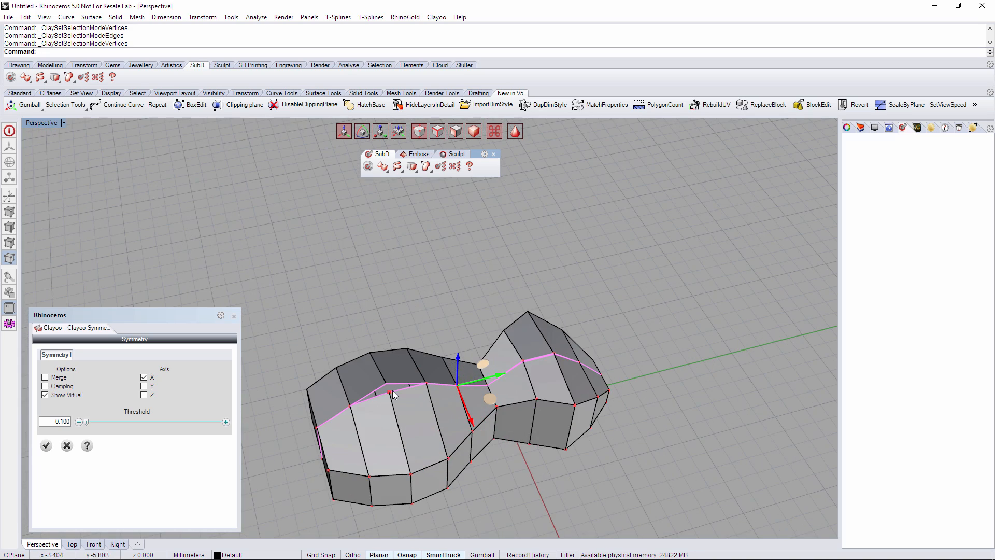
left_click(390, 392)
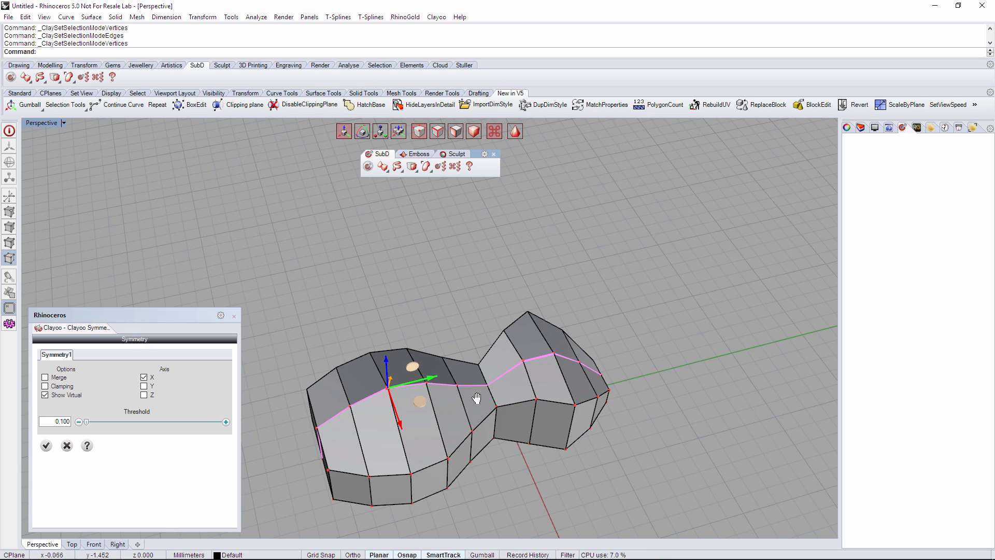
right_click_drag(477, 398, 450, 336)
Extrude the larger lobe's side face near the waist outward in two segments to form an arm.
left_click(425, 428)
key("d")
left_click(449, 336)
right_click_drag(478, 373, 461, 339)
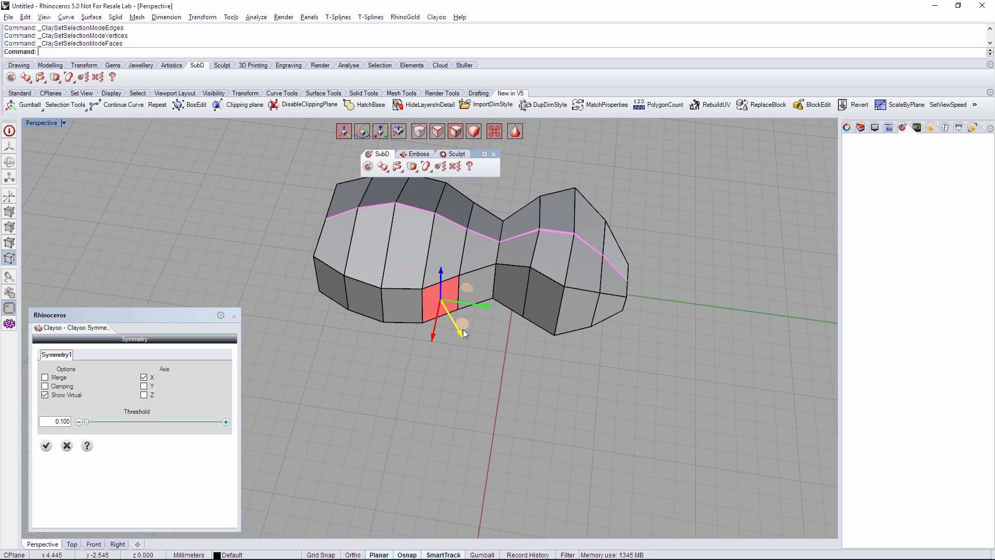
left_click_drag(462, 328, 469, 366)
right_click_drag(524, 394, 471, 381)
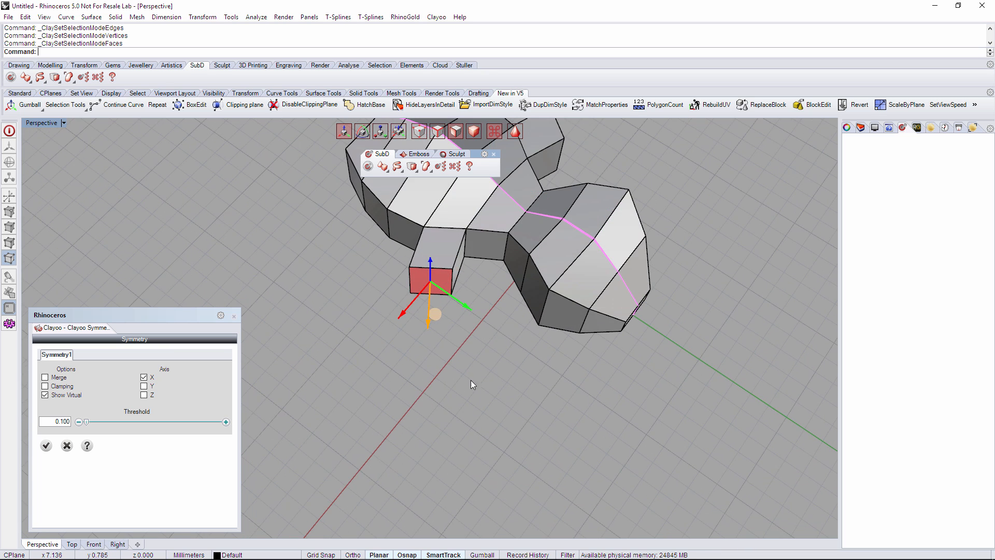
left_click_drag(437, 313, 454, 365)
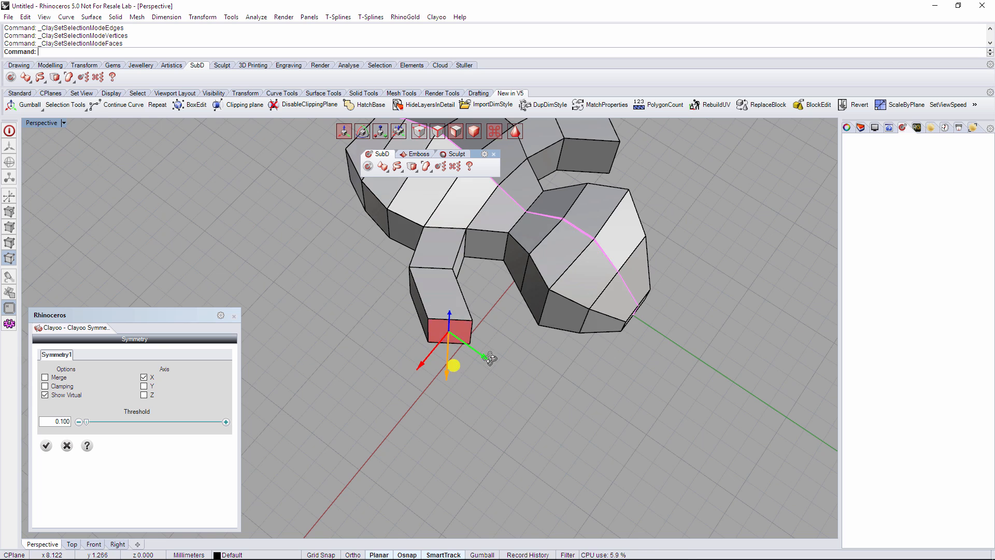
Scale down the arm's end face and rotate it with the gumball to taper the forearm.
right_click_drag(490, 358, 520, 322)
key("r")
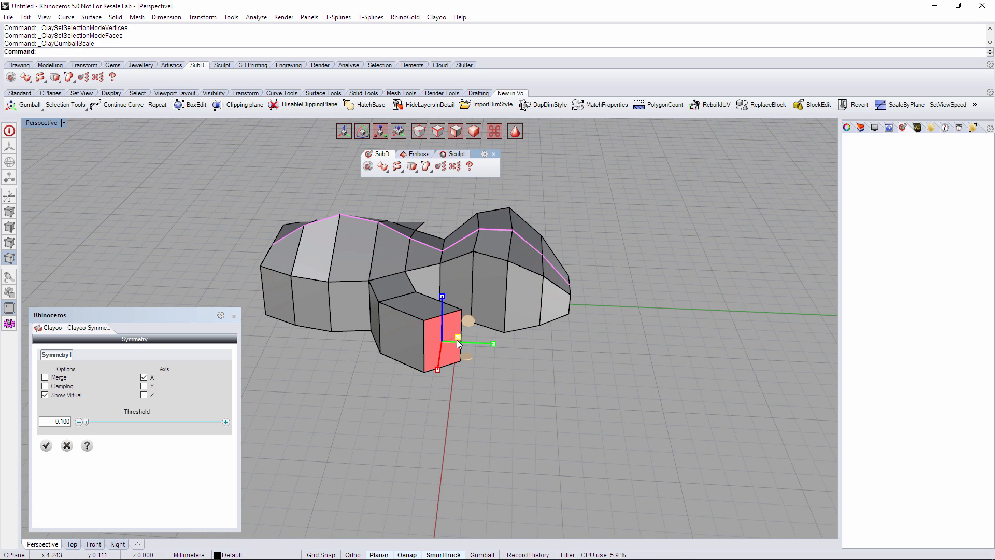
right_click_drag(461, 345, 423, 379)
key("w")
key("e")
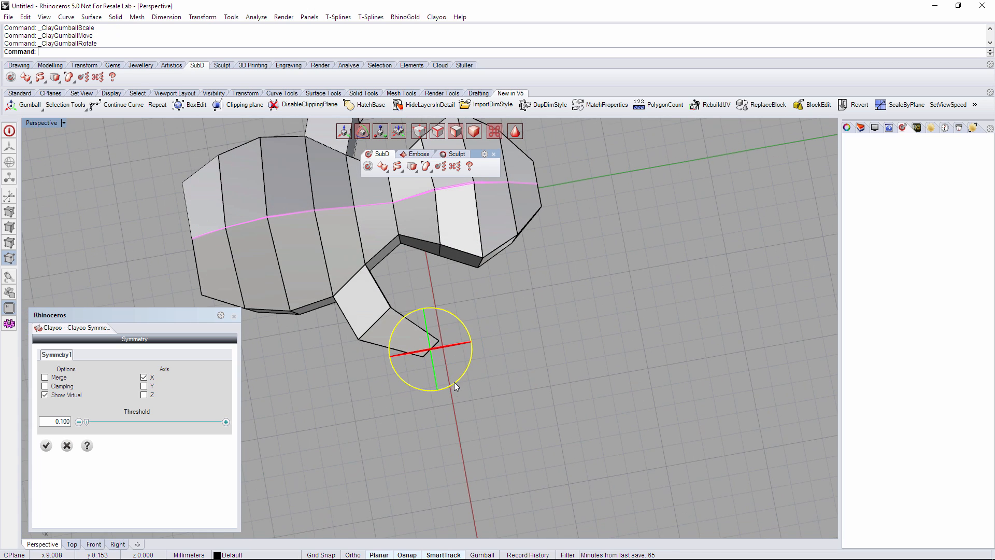
Extrude the arm's end face into a short wrist segment followed by a longer hand block.
key("w")
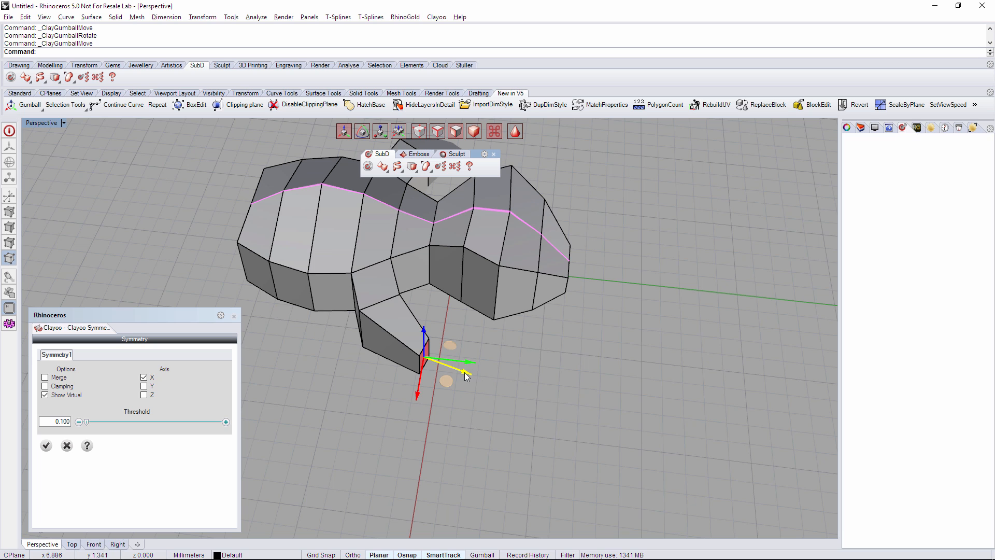
mouse_move(490, 377)
right_mouse_down()
mouse_move(485, 370)
mouse_move(519, 365)
mouse_move(500, 381)
right_mouse_up()
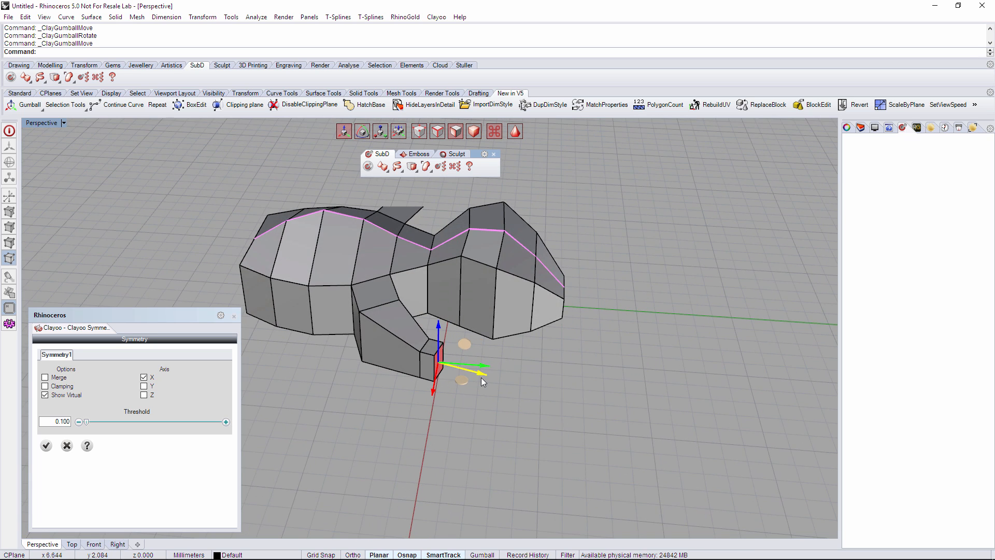
left_click_drag(482, 382, 507, 384)
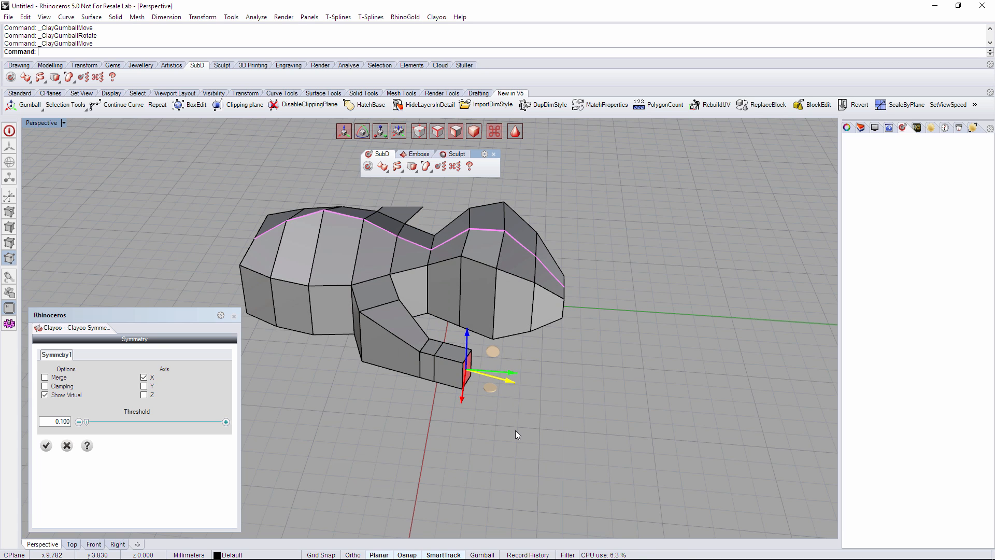
Enlarge the end face of the hand block with the scale gumball.
right_click_drag(515, 431, 459, 406)
scroll(419, 381, "up", 5)
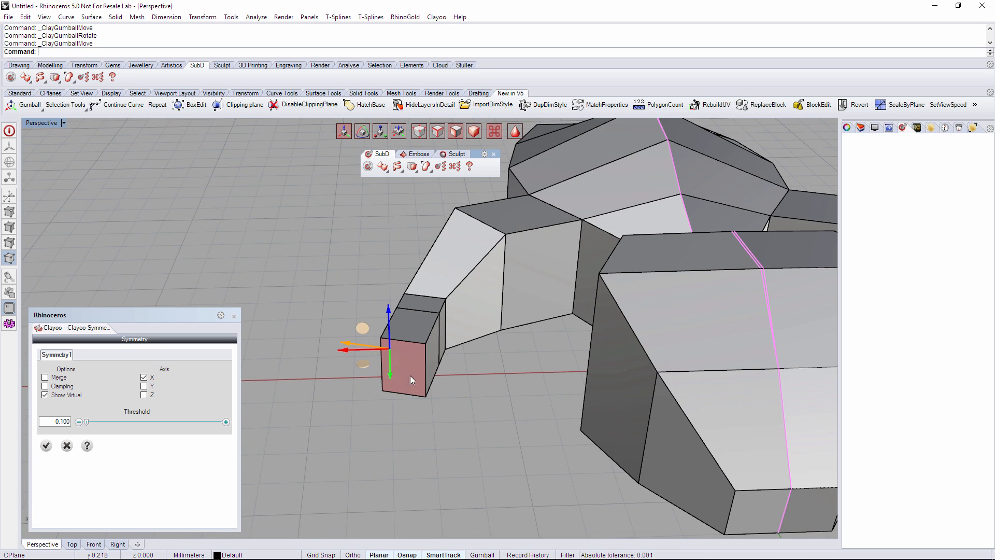
left_click(410, 376)
key("r")
right_click_drag(427, 391, 450, 410)
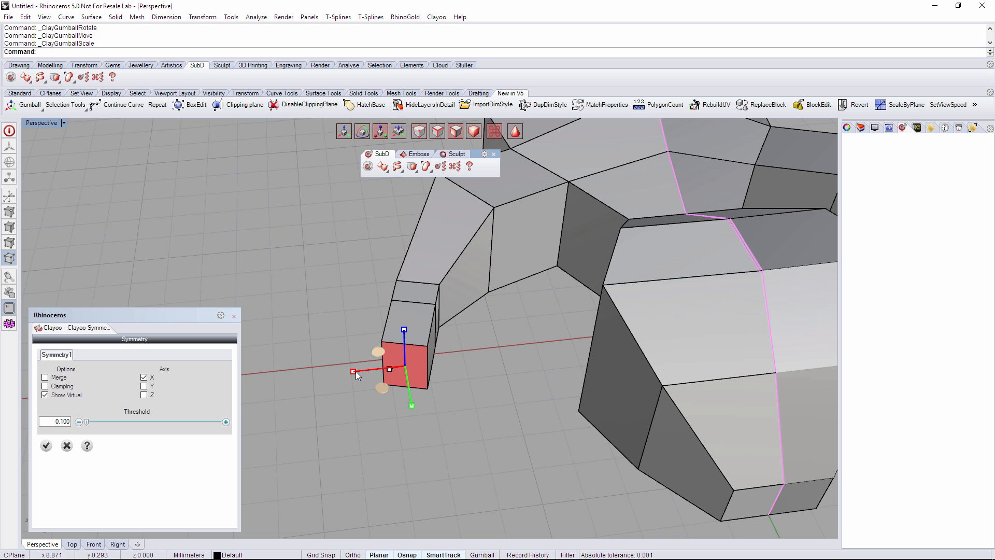
left_click_drag(384, 387, 365, 389)
Inset the hand's end and side faces by 0.263 with Individual inset enabled.
right_click_drag(365, 389, 418, 368)
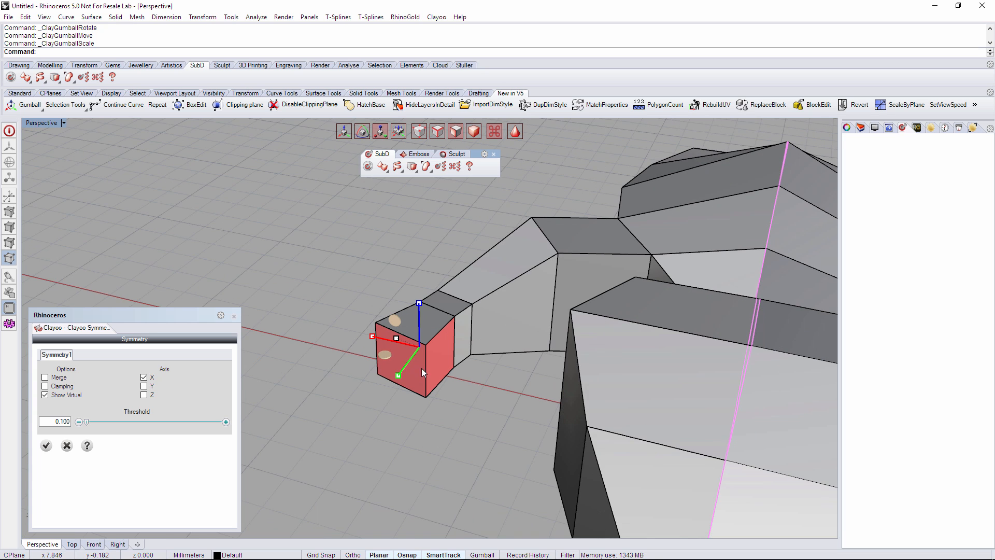
key("i")
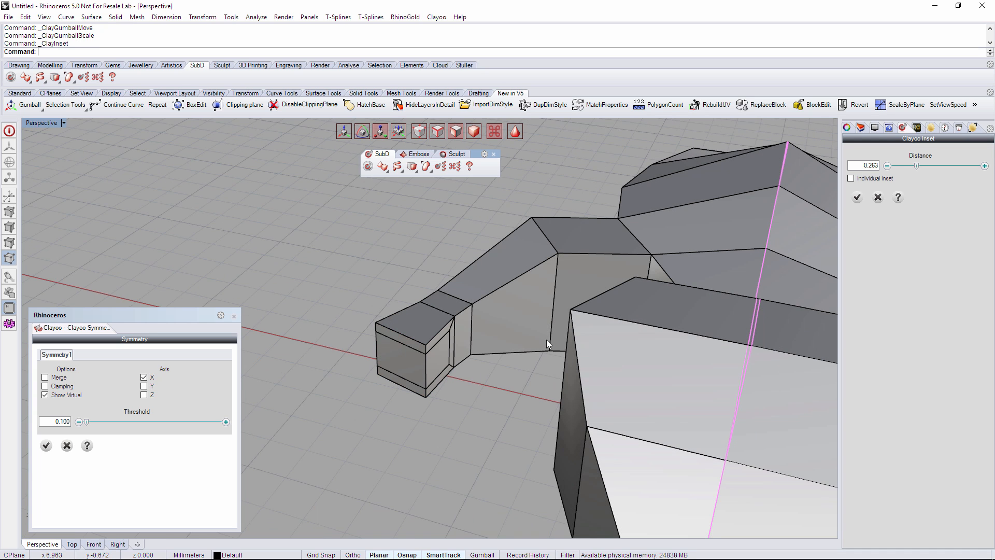
left_click(882, 180)
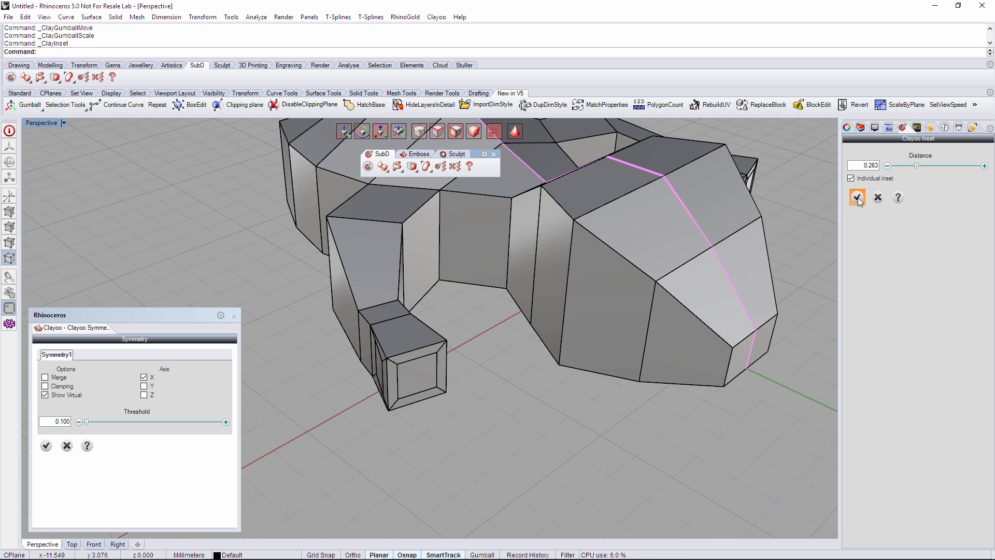
left_click(858, 197)
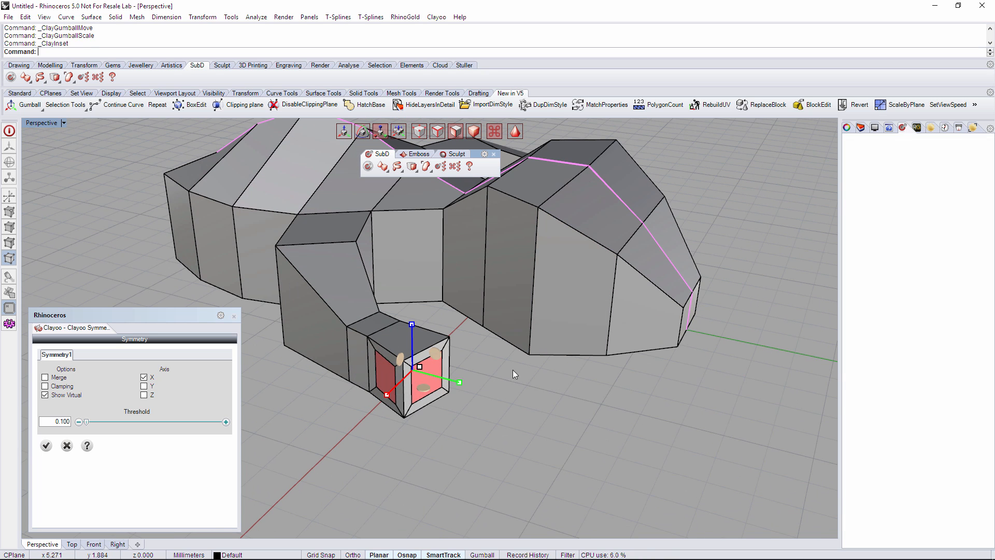
Pull the three inset hand faces outward along their normals and scale them down slightly.
key("w")
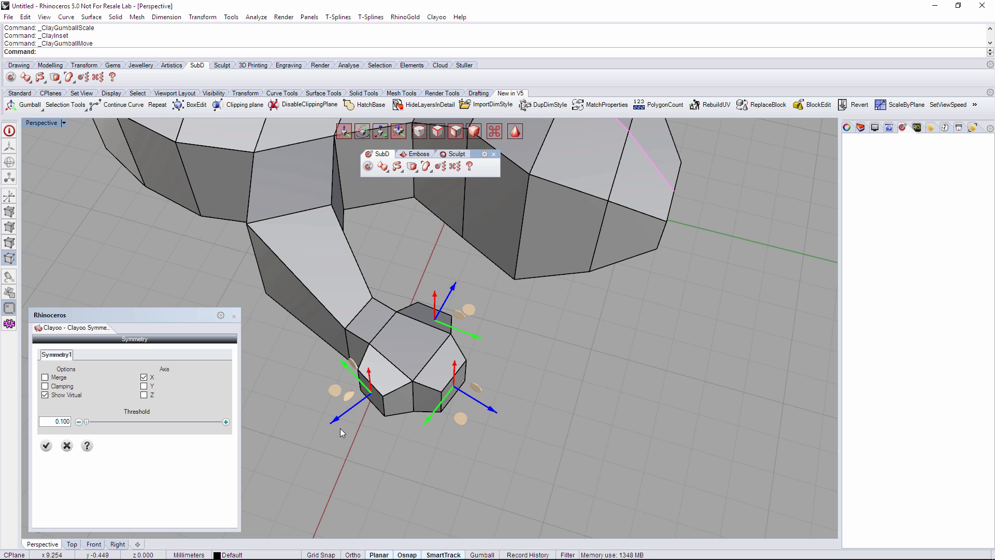
left_click_drag(340, 428, 341, 425)
key("r")
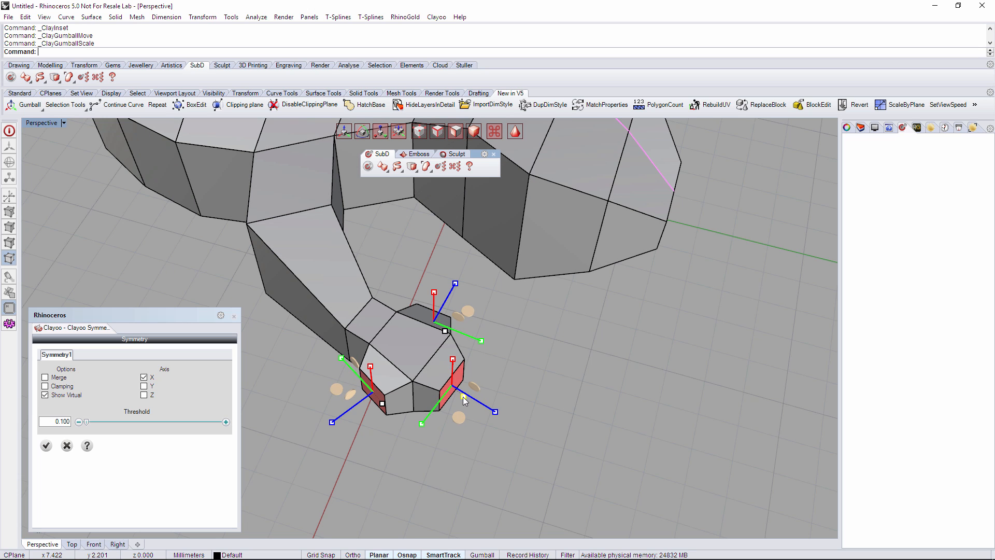
left_click_drag(465, 396, 458, 395)
Extrude the three small hand faces outward along their normals into short finger stems.
key("w")
left_click_drag(341, 416, 336, 419)
right_click_drag(421, 416, 436, 373, "shift")
left_click_drag(344, 378, 329, 394)
Enlarge the end faces of the three finger stems and extrude them outward into block-shaped fingertips.
key("r")
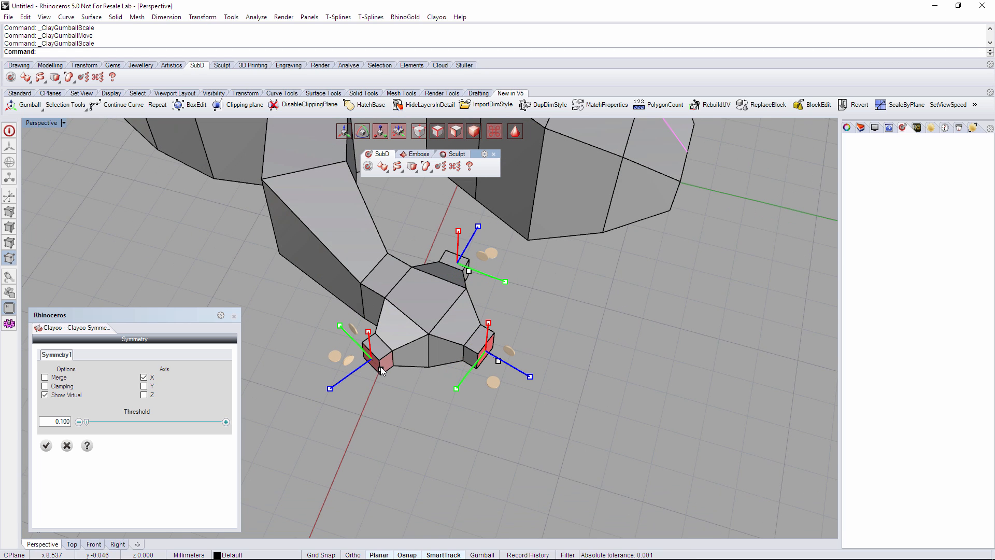
left_click_drag(381, 369, 398, 369)
key("w")
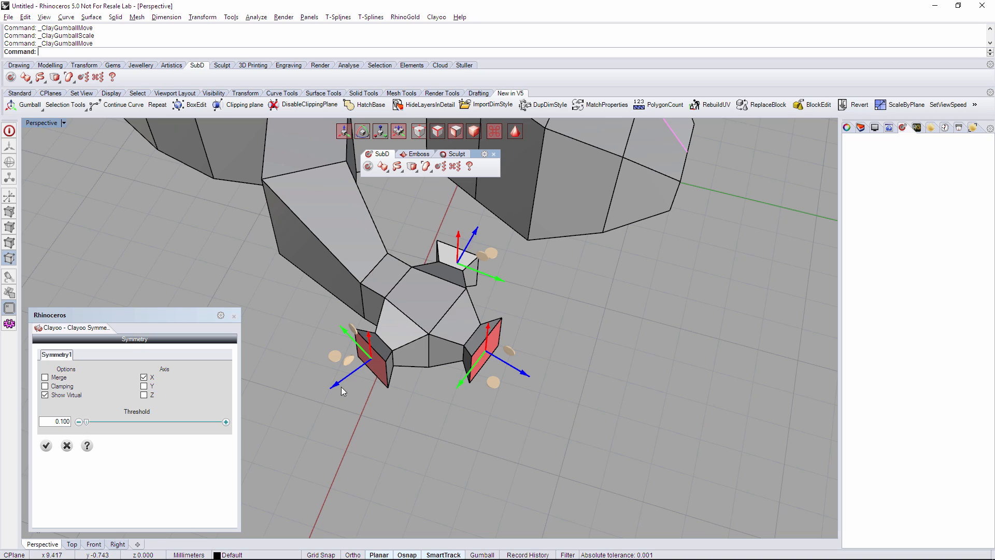
left_click_drag(341, 388, 288, 416)
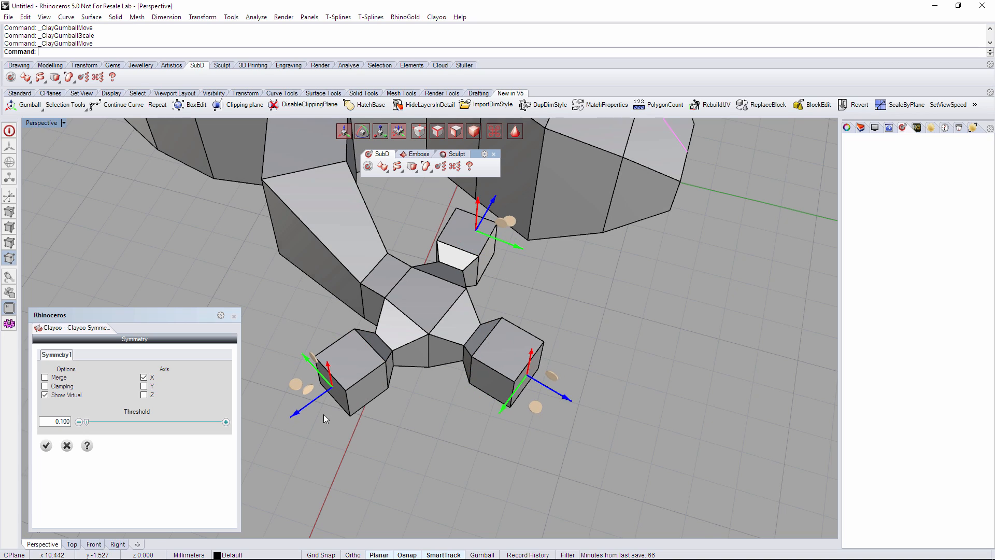
Preview the figure with its new hands in smooth mode and return to the faceted display.
scroll(326, 419, "down", 5)
left_click(392, 465)
right_click_drag(393, 464, 361, 383)
key("b")
key("b")
right_click_drag(427, 318, 420, 372)
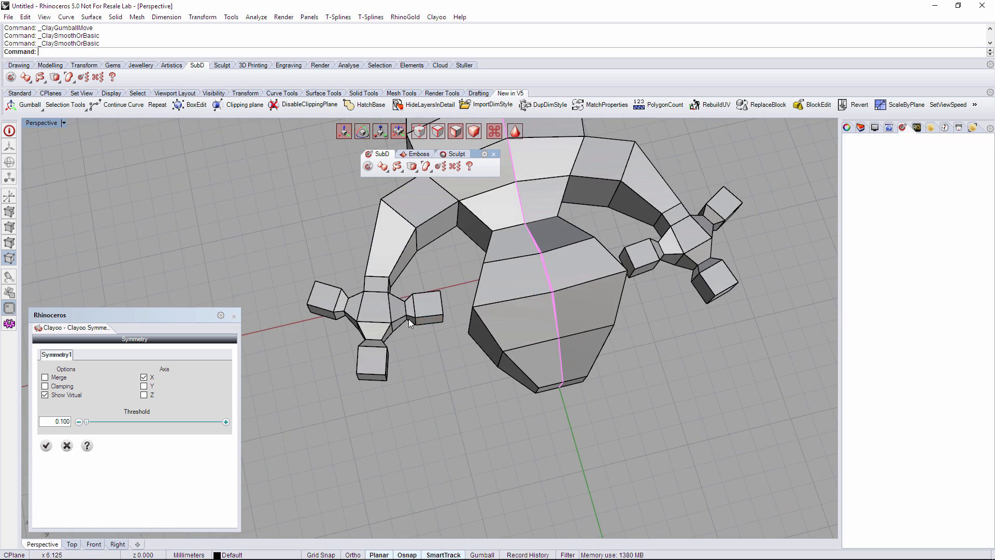
Select the whole inner finger with a single gumball, rotate it toward the middle finger and move it into place.
scroll(410, 311, "up", 5)
left_click(433, 308)
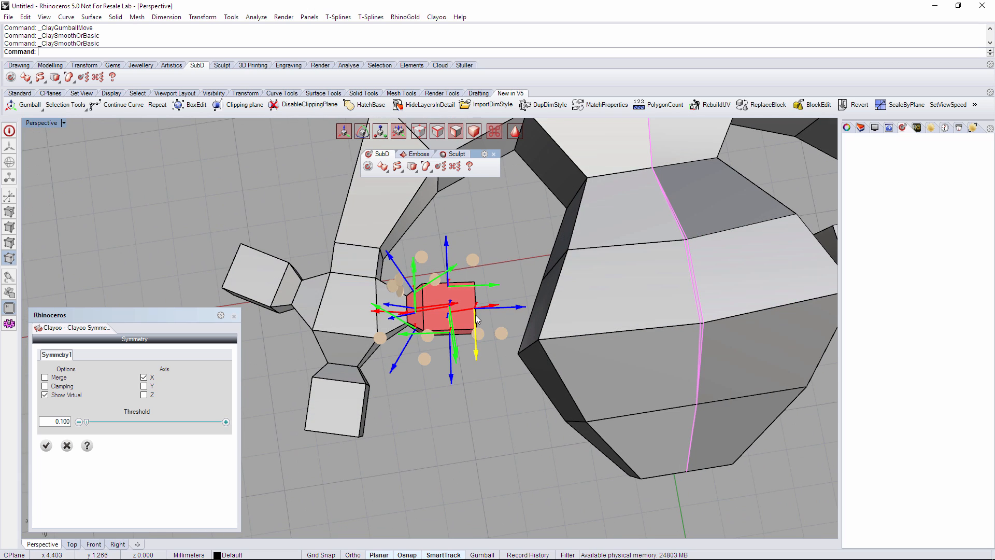
left_click(399, 130)
right_click_drag(483, 302, 480, 384)
key("e")
left_click_drag(456, 338, 419, 362)
key("w")
right_click_drag(438, 341, 621, 301, "shift")
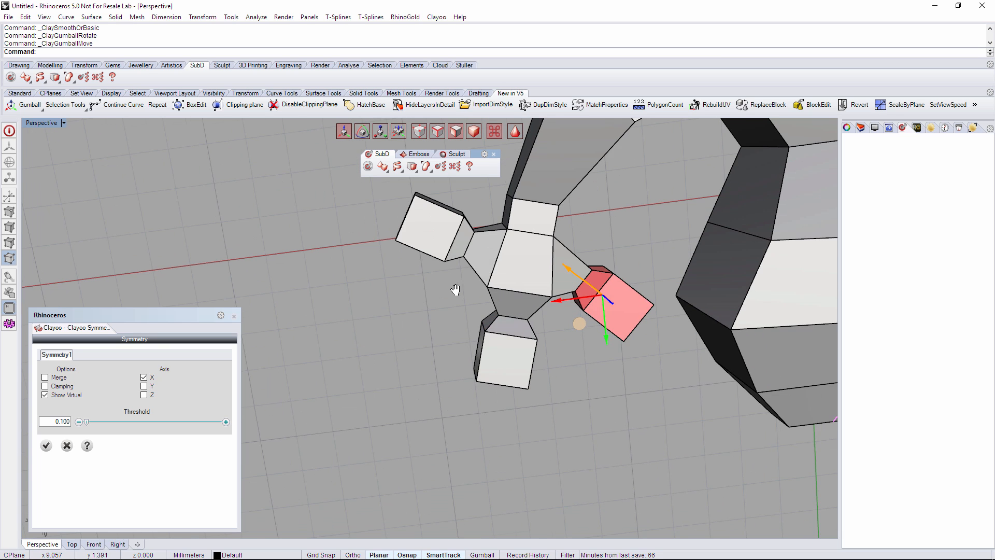
right_click_drag(455, 290, 427, 355, "shift")
Rotate the outer finger toward the middle finger and adjust its position beside the palm.
left_click_drag(316, 230, 457, 346)
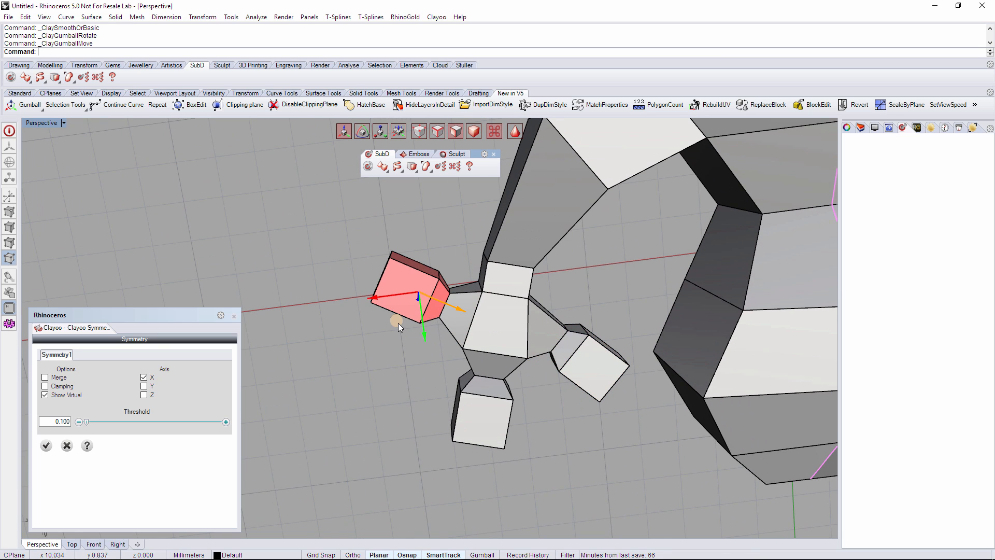
left_click_drag(398, 322, 449, 323)
key("e")
key("w")
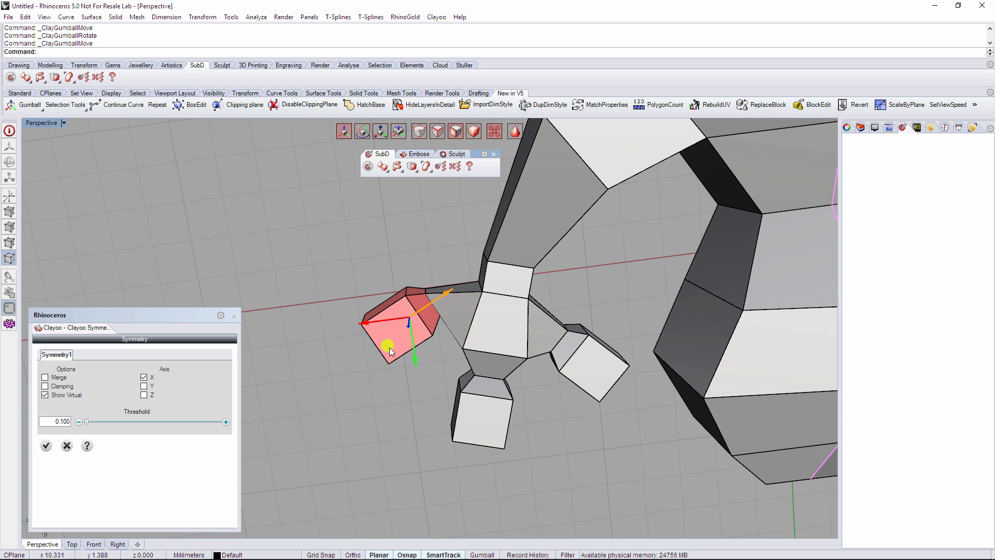
left_click_drag(389, 347, 390, 362)
Examine the smoothed body, arm and hand from the side and restore the faceted display.
right_click_drag(563, 426, 597, 318)
left_click(620, 382)
right_click_drag(620, 383, 582, 397)
key("b")
right_click_drag(472, 385, 653, 356)
scroll(409, 328, "up", 3)
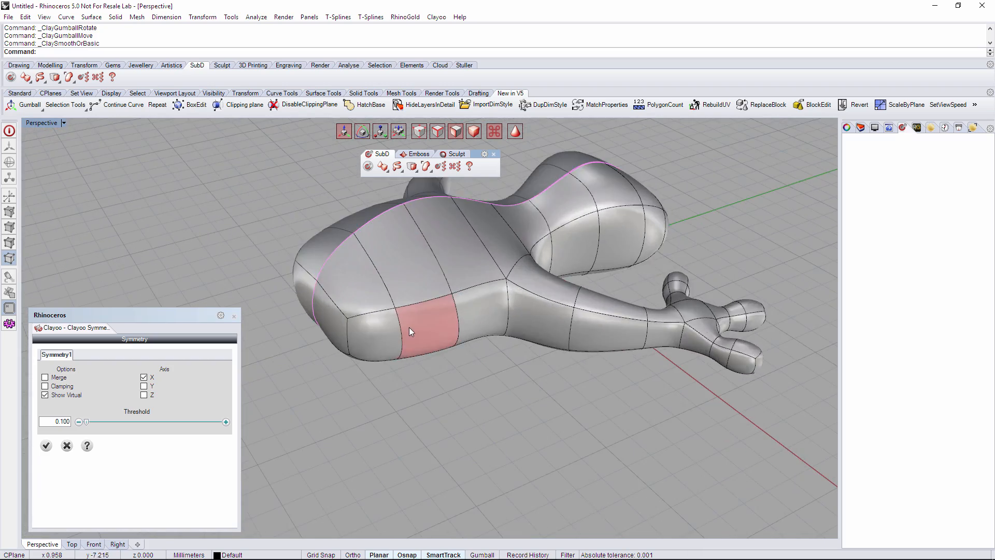
key("b")
scroll(392, 340, "down", 2)
scroll(328, 344, "down", 1)
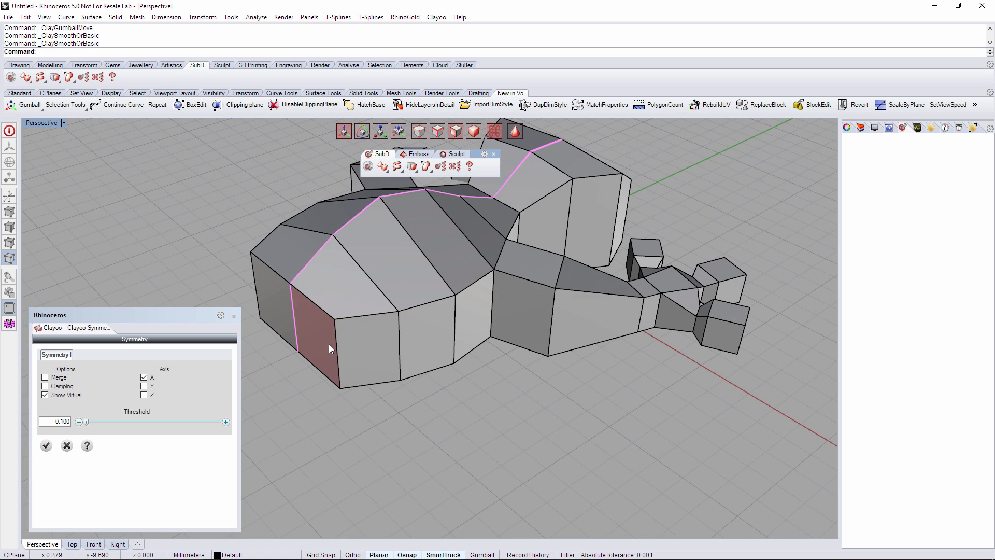
Nudge the vertical edge at the rear corner of the body along the X axis.
left_click(333, 364)
right_click_drag(334, 365, 333, 394)
left_click_drag(298, 352, 275, 361)
key("s")
left_click(323, 370)
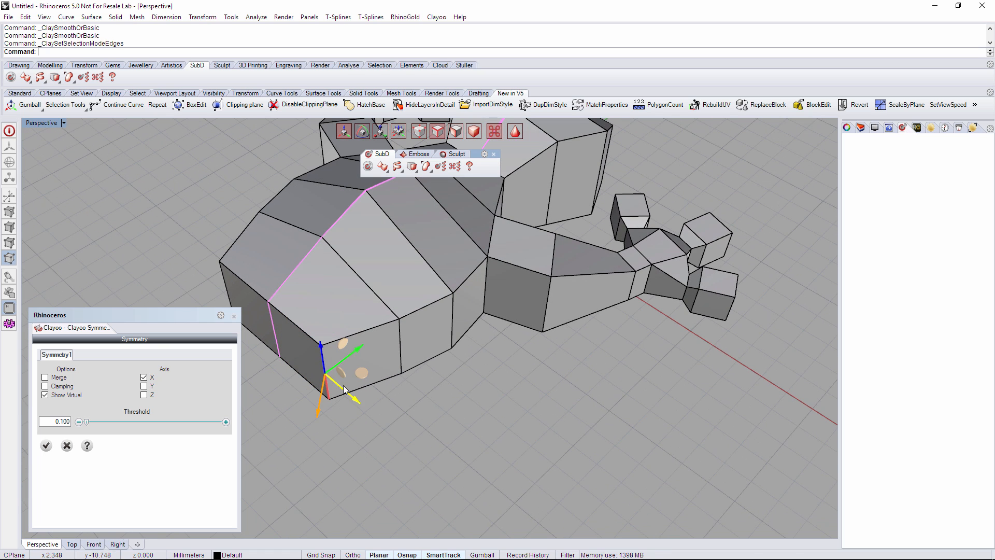
left_click_drag(344, 390, 328, 378)
right_click_drag(330, 380, 386, 343)
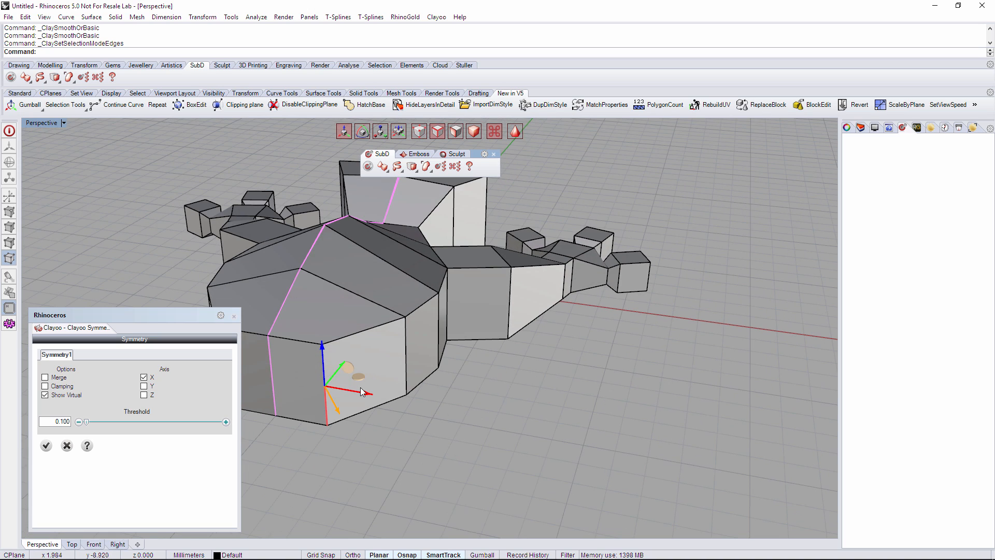
left_click_drag(360, 394, 357, 394)
Extrude the side faces at the rear of the body outward into a thigh and rotate its end face.
right_click_drag(416, 428, 511, 399)
key("d")
left_click(380, 358)
left_click(380, 357)
scroll(380, 358, "down", 5)
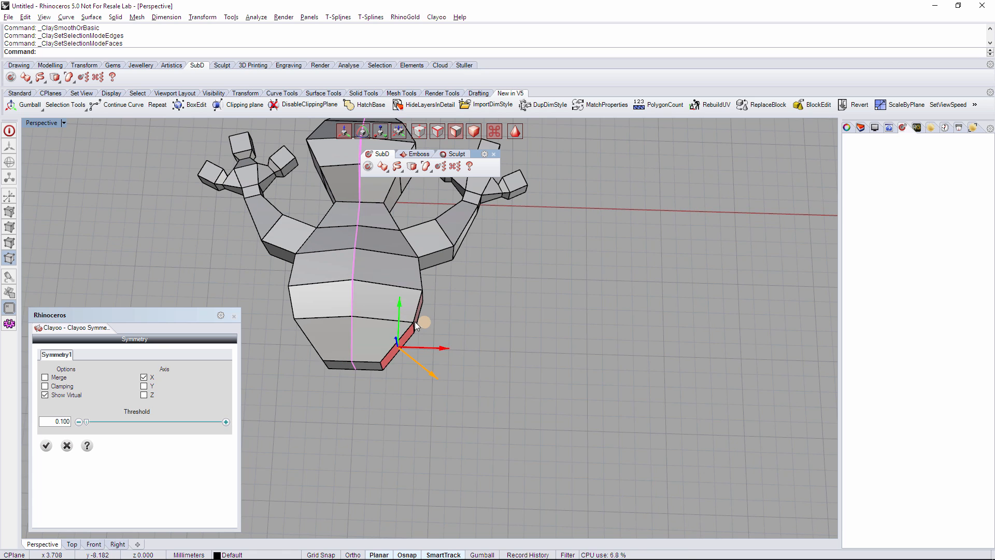
left_click_drag(421, 324, 491, 331)
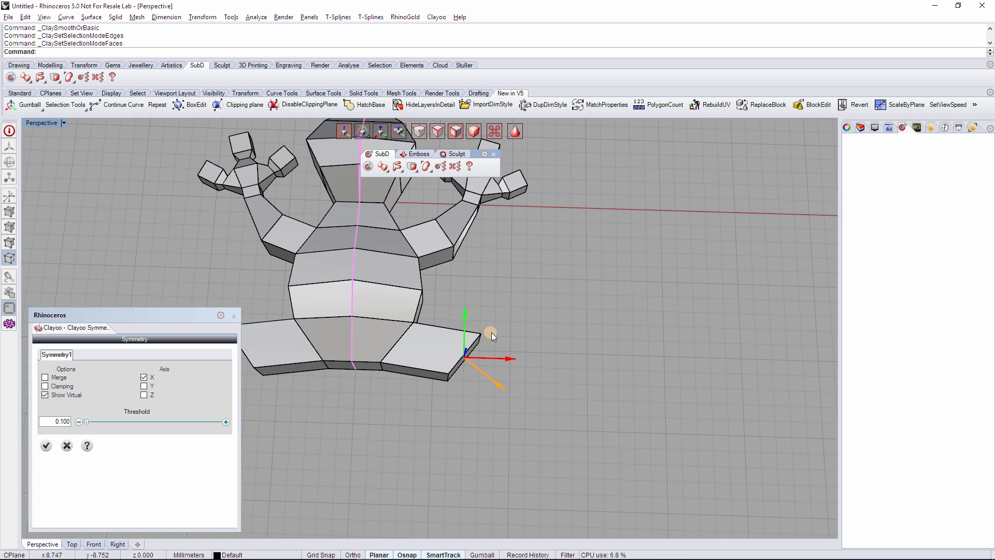
key("w")
left_click_drag(485, 394, 498, 390)
Extrude the thigh's end face outward into a second section and rotate its end face.
key("q")
left_click_drag(492, 335, 541, 334)
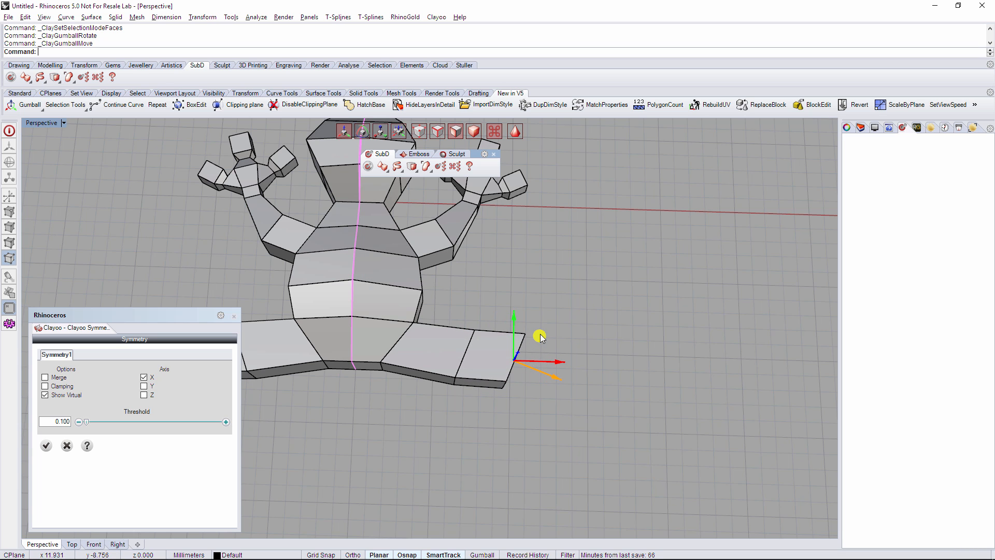
key("w")
left_click_drag(537, 395, 552, 386)
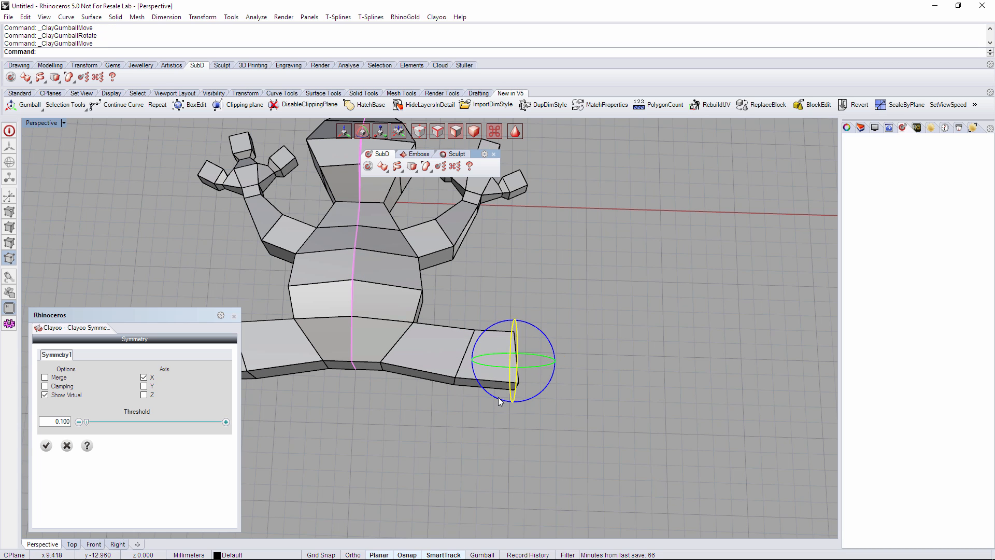
Extrude the rear face of the outer leg section backward into a lower leg and scale its end face to taper it.
left_click(494, 387)
right_click_drag(495, 426, 407, 419)
key("q")
left_click_drag(386, 402, 383, 437)
key("e")
key("q")
right_click_drag(383, 437, 453, 364)
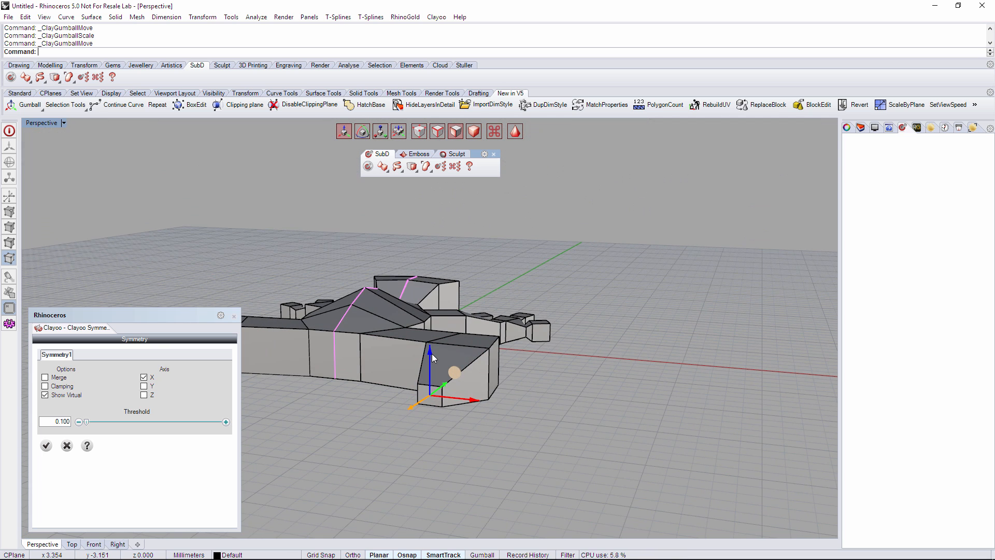
key("e")
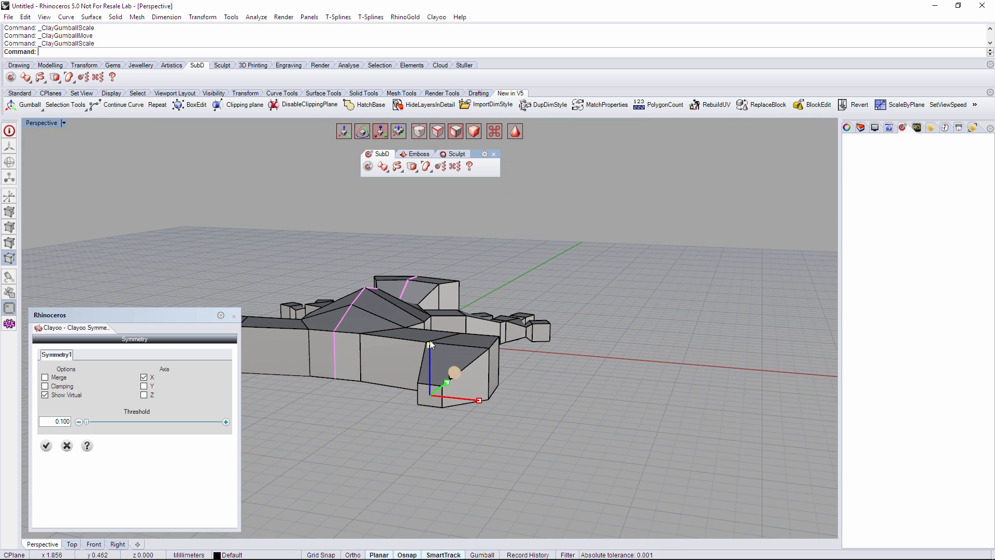
left_click_drag(430, 324, 429, 325)
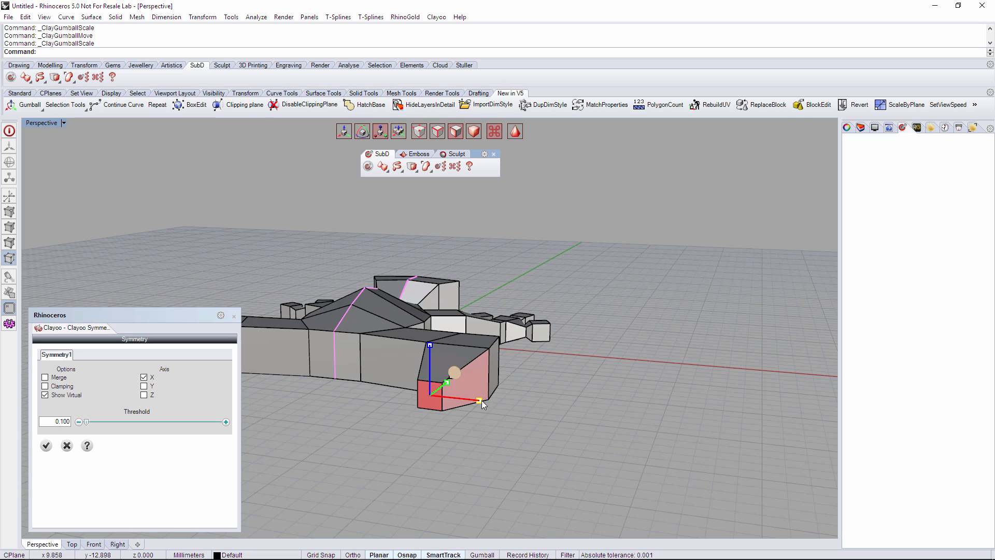
left_click_drag(480, 400, 488, 399)
right_click_drag(488, 402, 591, 436)
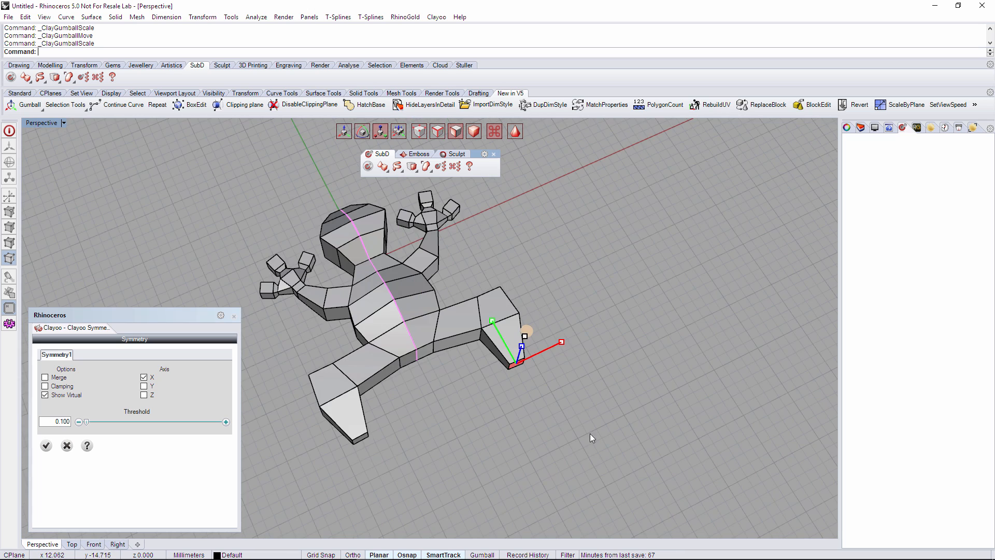
Adjust the lower leg's end face and extrude it into a short ankle and a block-shaped foot.
scroll(521, 326, "up", 5)
left_click_drag(501, 337, 508, 331)
right_click_drag(542, 415, 543, 367)
key("w")
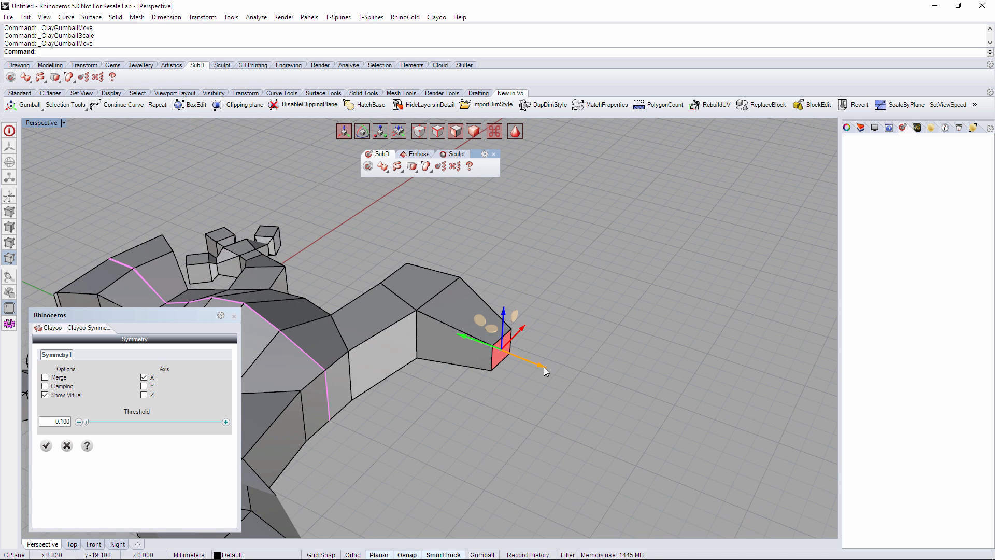
left_click_drag(543, 367, 591, 389, "alt")
right_click_drag(548, 411, 589, 410)
left_click(614, 353)
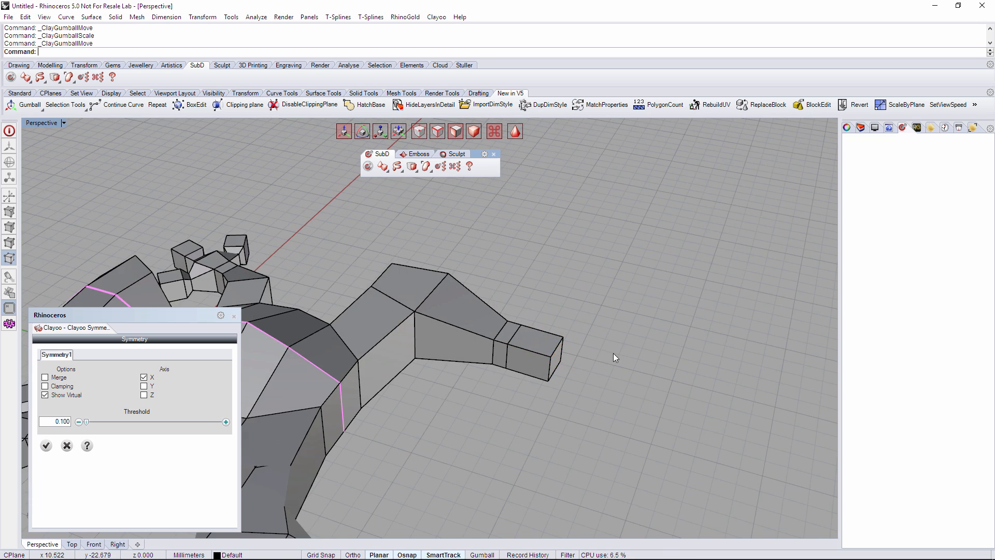
Raise the top face of the foot block slightly and widen the foot's end face.
left_click(544, 339)
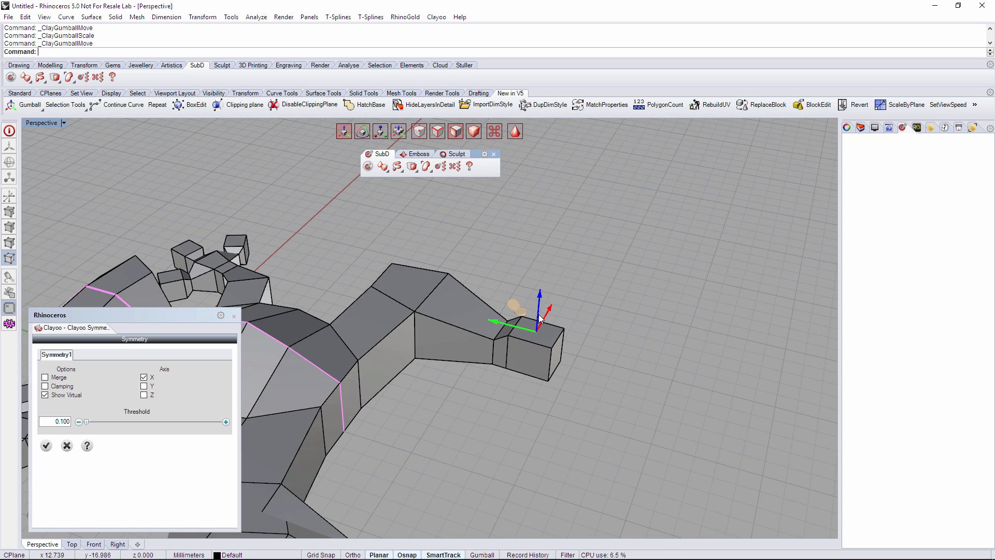
right_click_drag(540, 320, 421, 357)
left_click(408, 398)
right_click_drag(410, 410, 447, 420)
key("r")
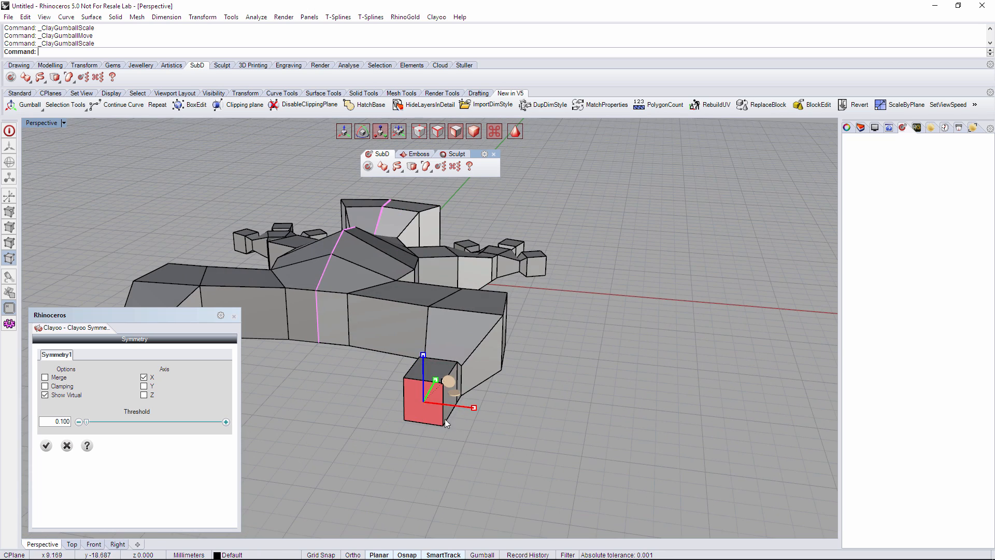
left_click_drag(475, 409, 487, 413)
left_click(556, 446)
Inset the foot's end and side faces by 0.263 with Individual inset enabled.
right_click_drag(555, 446, 446, 435)
left_click(385, 387)
right_click_drag(359, 399, 589, 422)
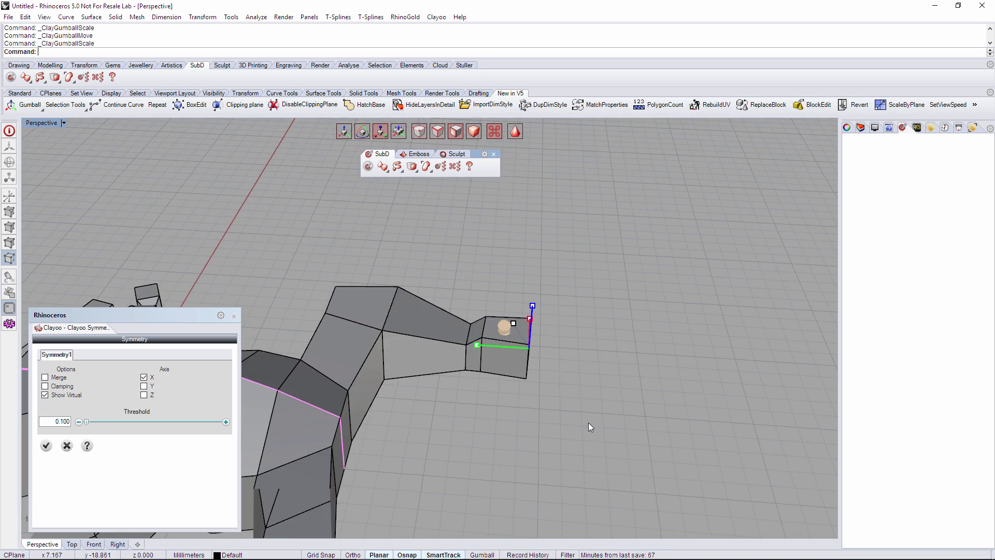
right_click_drag(514, 369, 487, 349)
key("i")
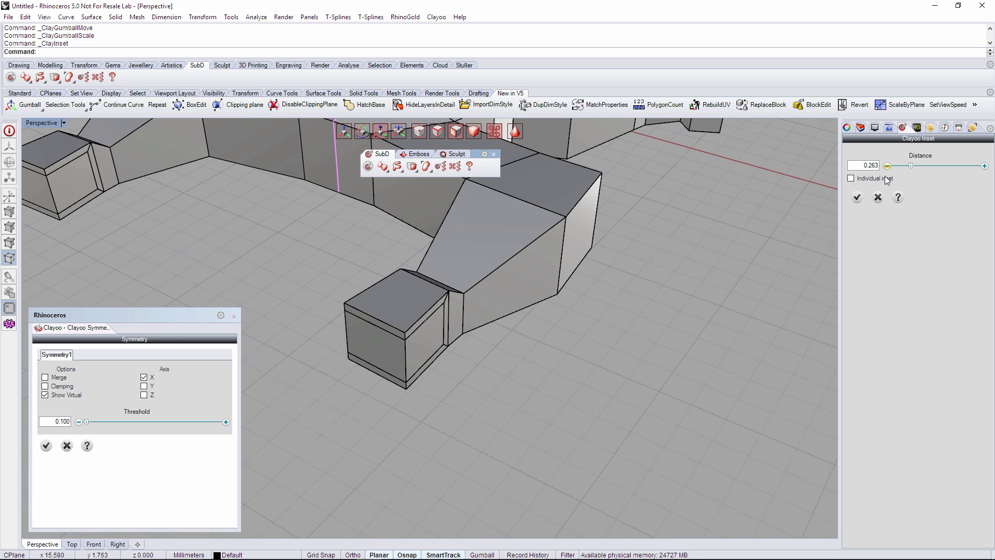
left_click(882, 176)
right_click_drag(534, 311, 777, 218)
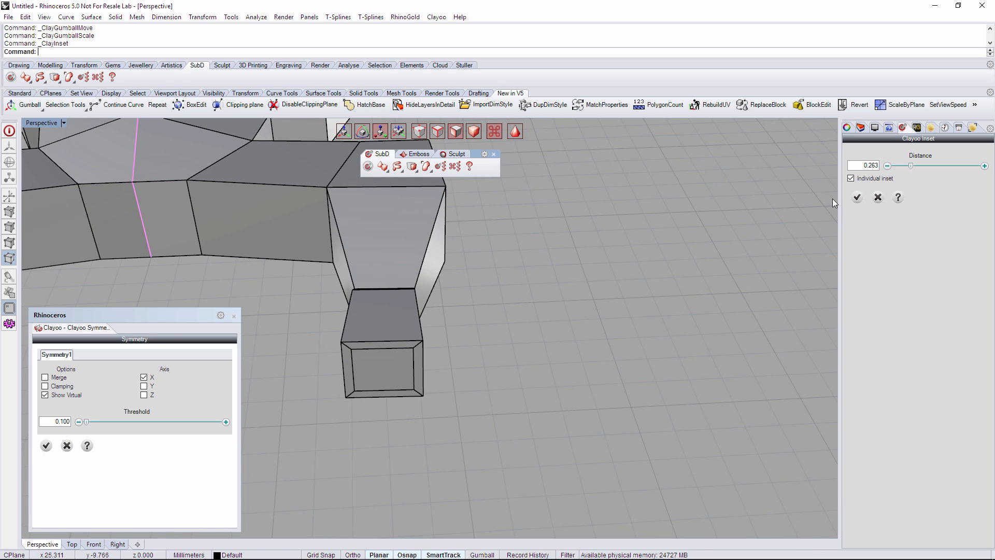
left_click(857, 197)
right_click_drag(474, 311, 591, 331)
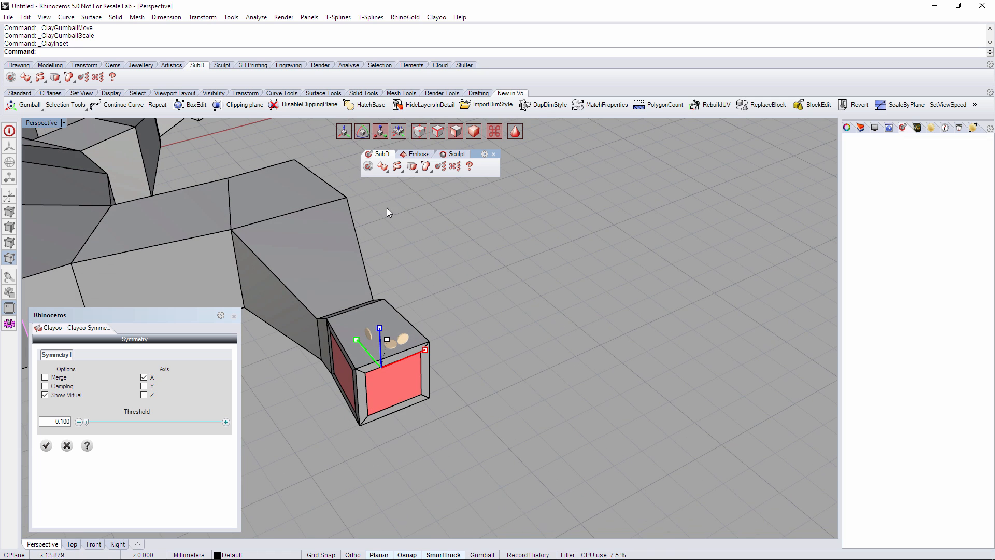
Move the three inset foot faces outward with multiple gumballs and scale them down.
left_click(403, 133)
right_click_drag(447, 266, 476, 297)
left_click_drag(441, 347, 450, 369)
key("r")
left_click(425, 319)
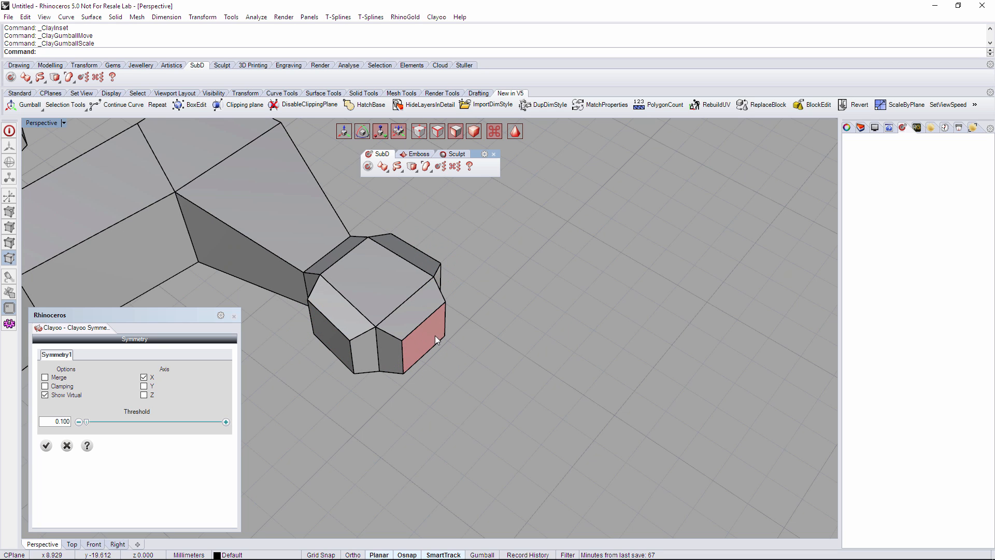
left_click(435, 338)
right_click_drag(434, 338, 371, 310)
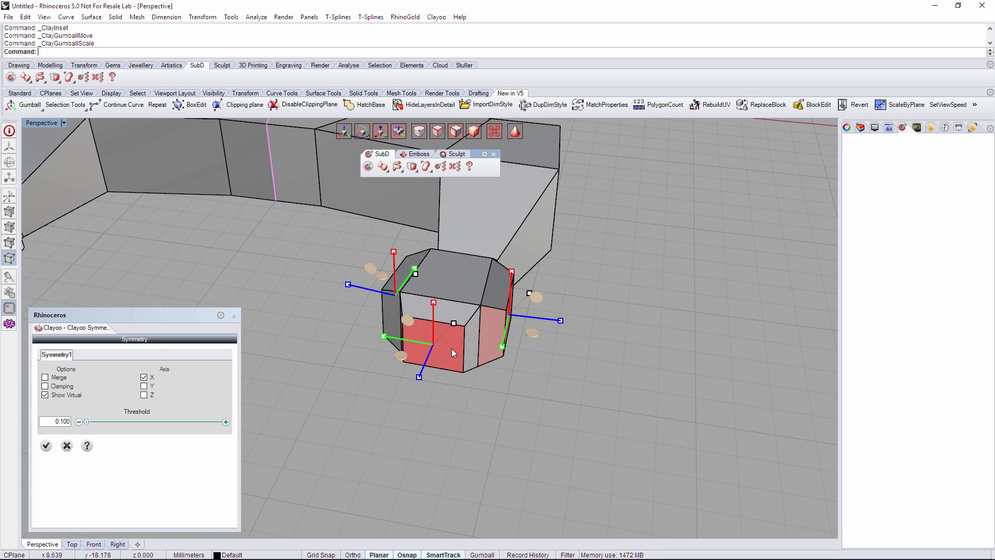
right_click_drag(452, 348, 455, 359)
left_click_drag(454, 322, 449, 344)
Extrude the three small foot faces outward along their normals into short toe stems.
key("w")
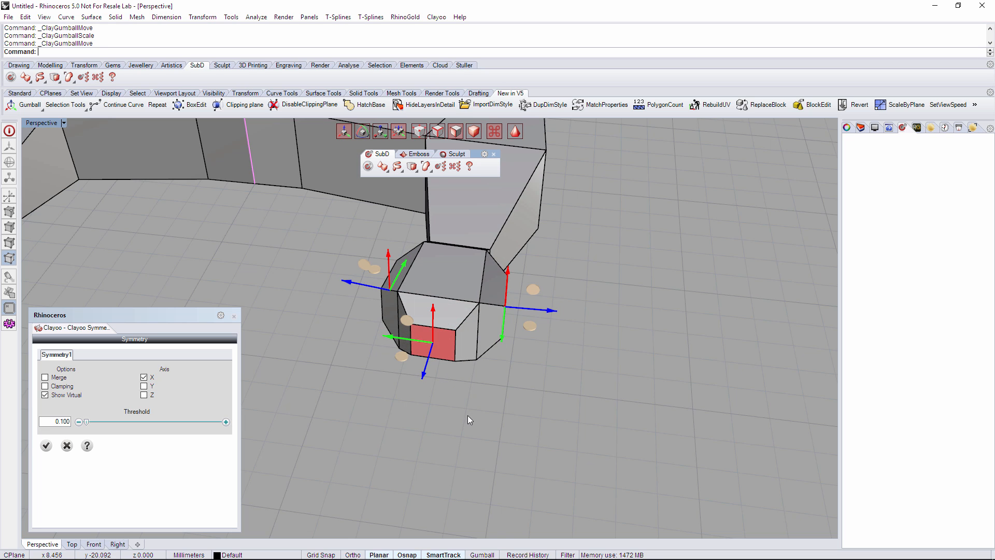
right_click_drag(468, 416, 516, 358)
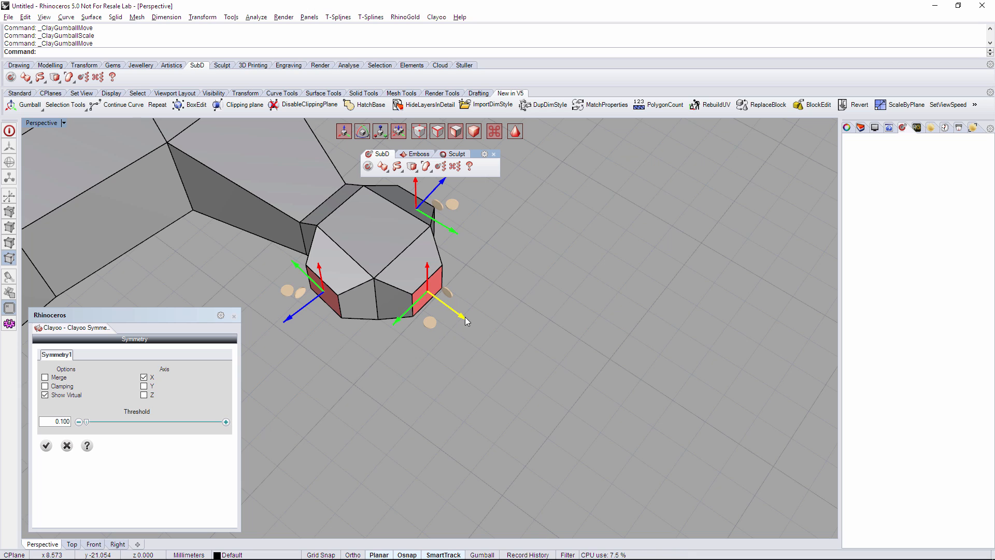
left_click_drag(465, 317, 496, 344)
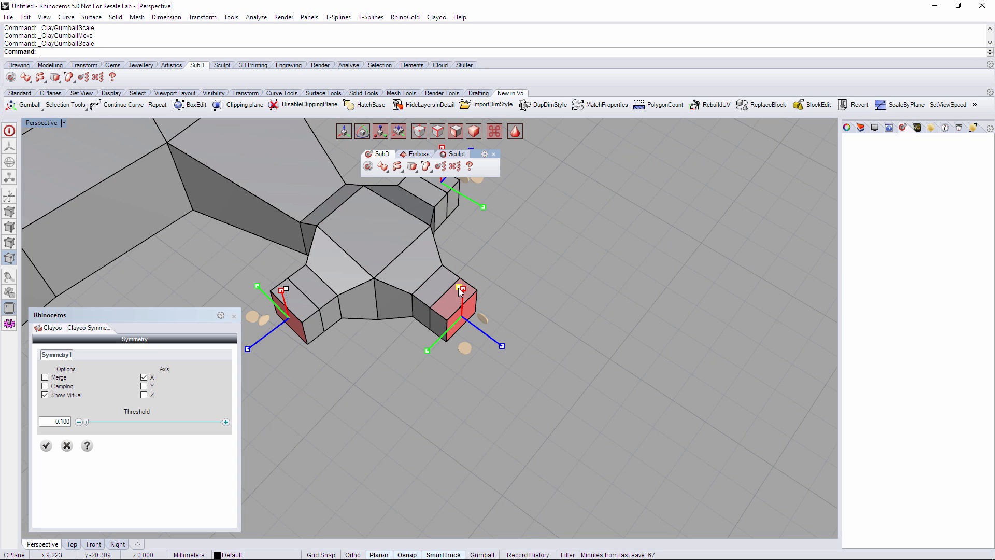
Enlarge the end faces of the three toe stems and extrude them outward into block-shaped toe tips.
left_click_drag(459, 288, 455, 270)
key("w")
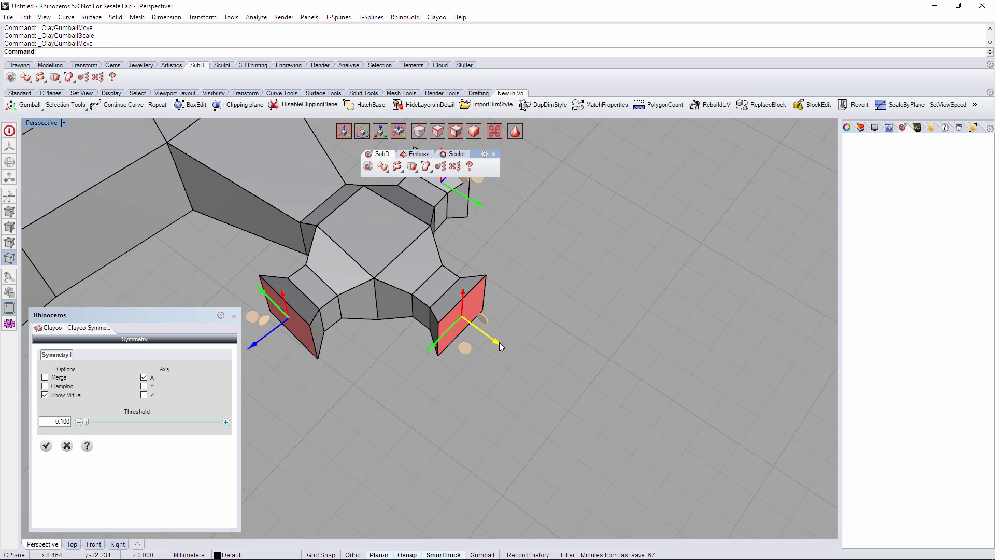
left_click_drag(499, 342, 556, 375)
scroll(567, 353, "down", 7)
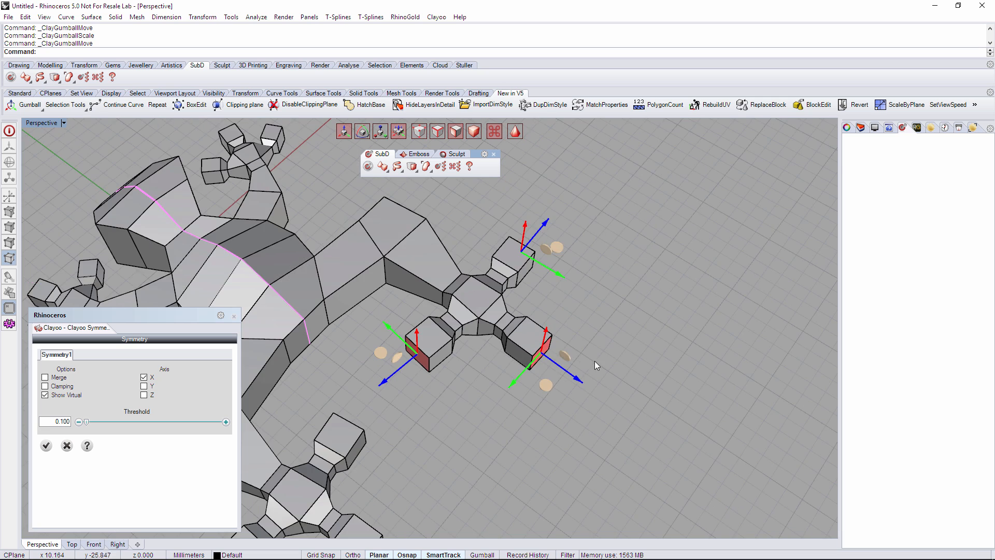
right_click_drag(595, 362, 507, 404)
left_click(576, 429)
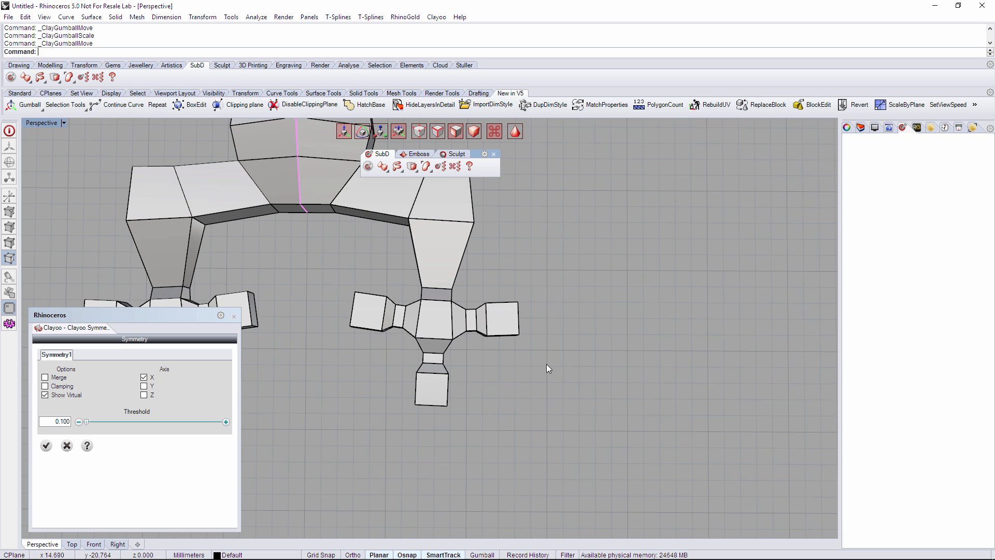
Select the foot's outer toe, turn off multiple gumballs, and rotate and move the toe backward toward the middle toe.
left_click_drag(477, 289, 474, 282)
scroll(481, 328, "up", 5)
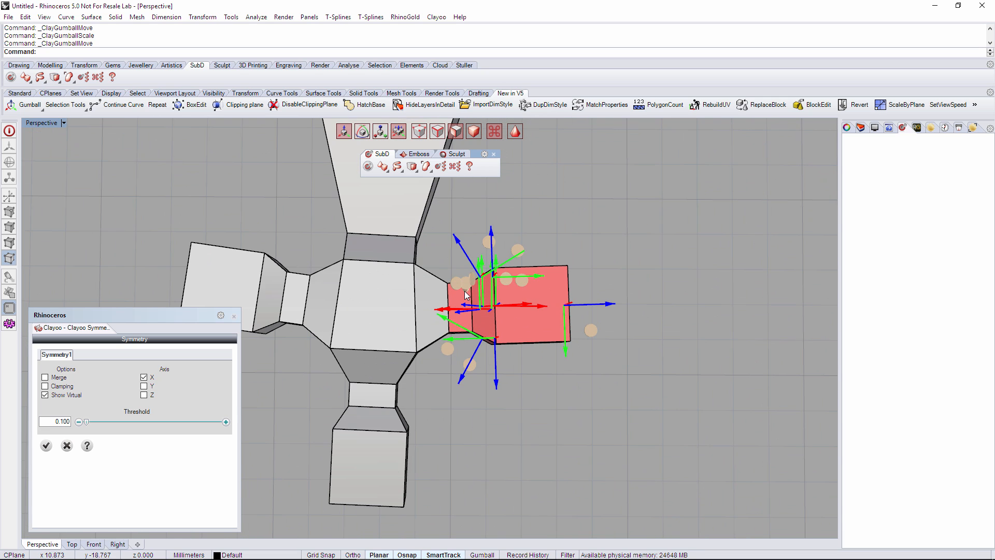
left_click(399, 135)
right_click_drag(517, 326, 520, 322)
key("e")
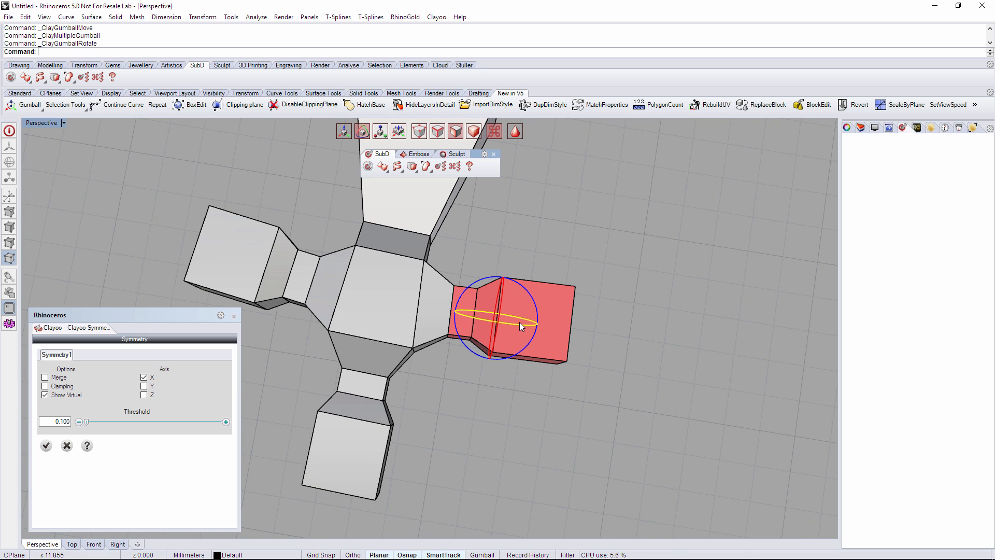
mouse_move(530, 345)
left_mouse_down()
mouse_move(521, 357)
mouse_move(522, 328)
left_mouse_up()
key("w")
key("e")
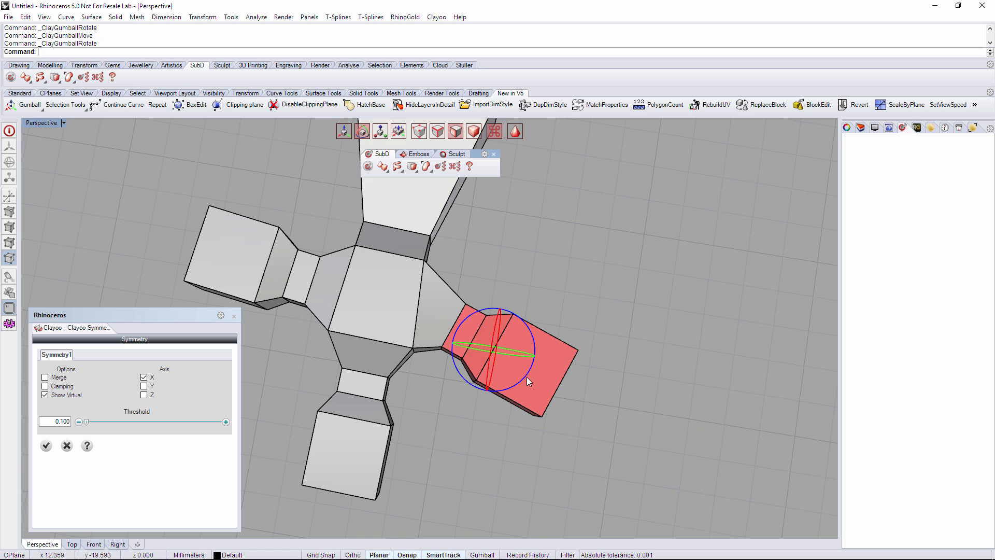
left_click_drag(526, 376, 518, 384)
Select the foot's inner toe, then rotate and reposition it so it angles backward like the outer toe.
right_click_drag(430, 400, 373, 254)
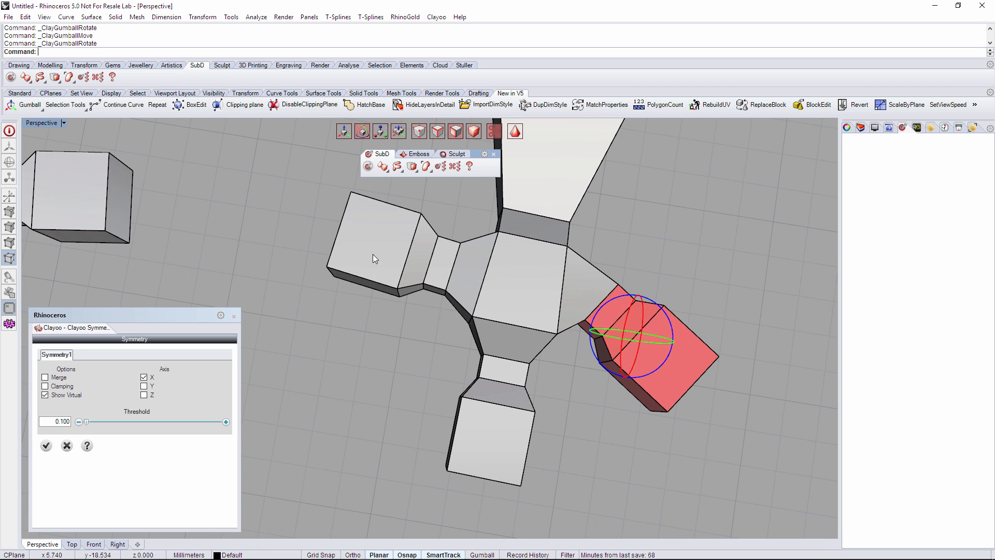
left_click_drag(291, 178, 465, 319)
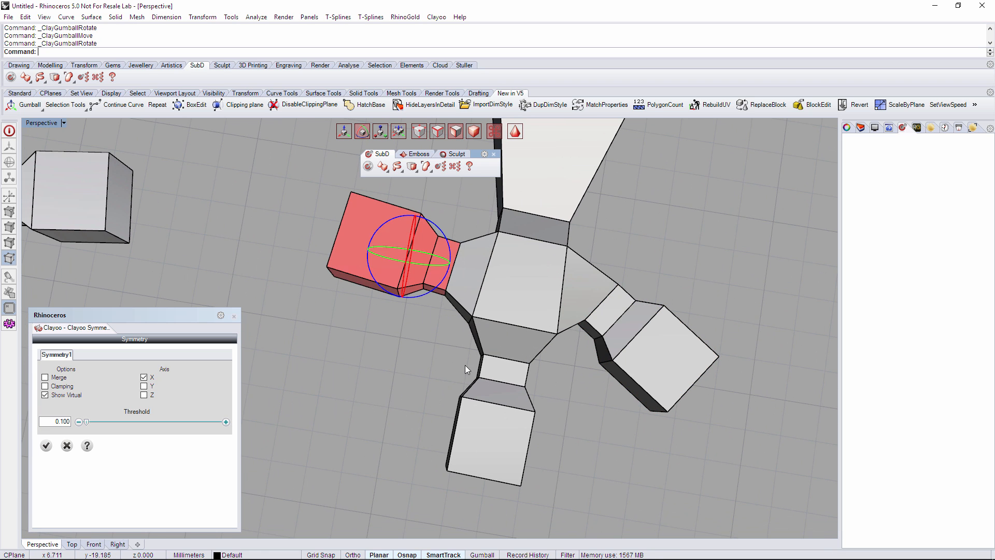
right_click_drag(465, 365, 468, 355)
mouse_move(417, 294)
left_mouse_down()
mouse_move(425, 279)
mouse_move(421, 288)
left_mouse_up()
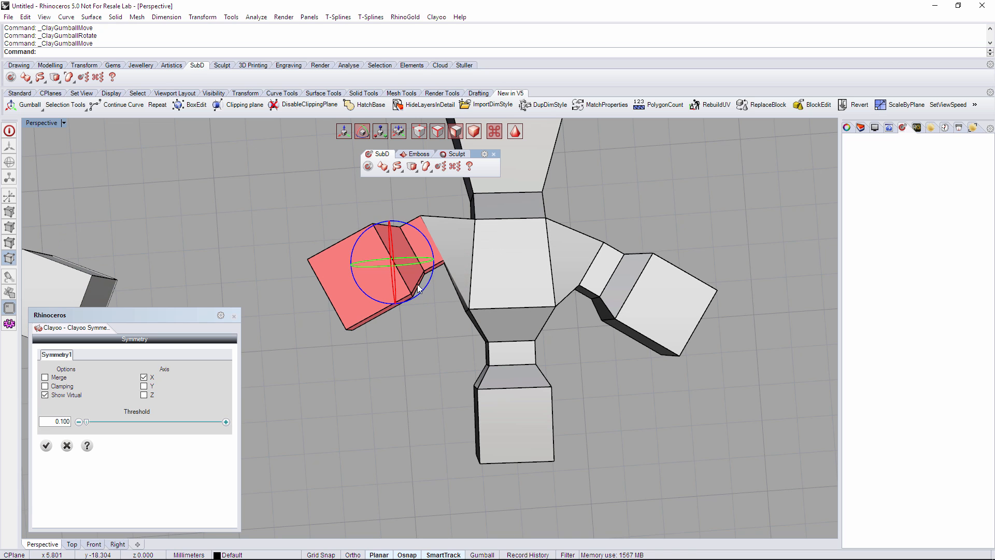
key("w")
left_click_drag(417, 235, 420, 265)
Select the whole foot with its three toes and rotate it outward.
scroll(419, 266, "down", 12)
scroll(464, 316, "up", 5)
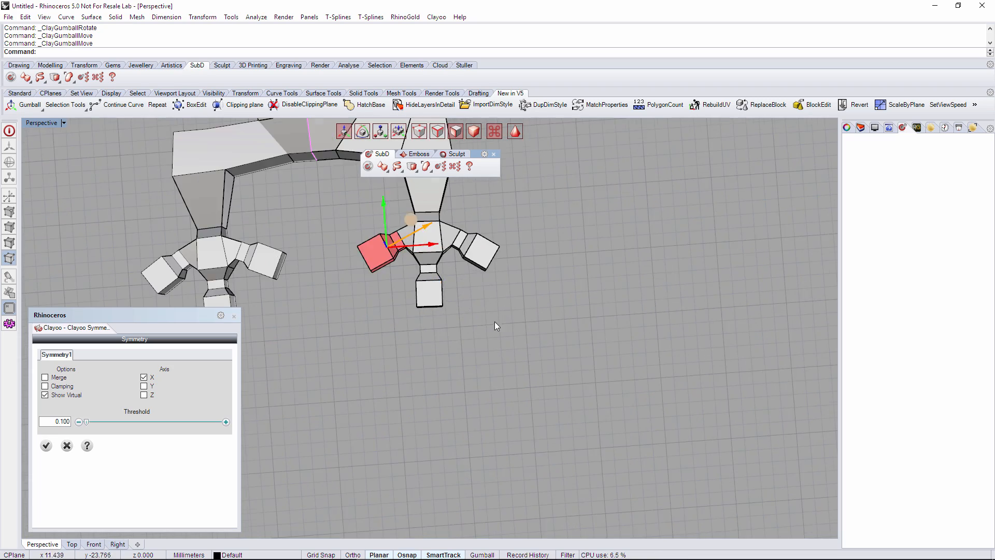
left_click(494, 322)
right_click_drag(494, 322, 386, 322)
scroll(466, 298, "down", 4)
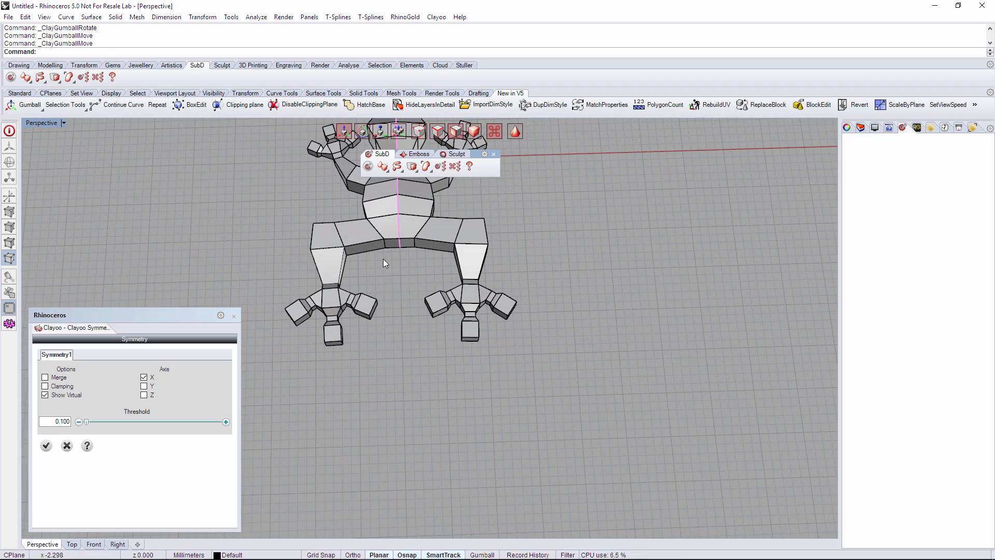
right_click_drag(384, 259, 391, 309)
left_click_drag(371, 282, 505, 373)
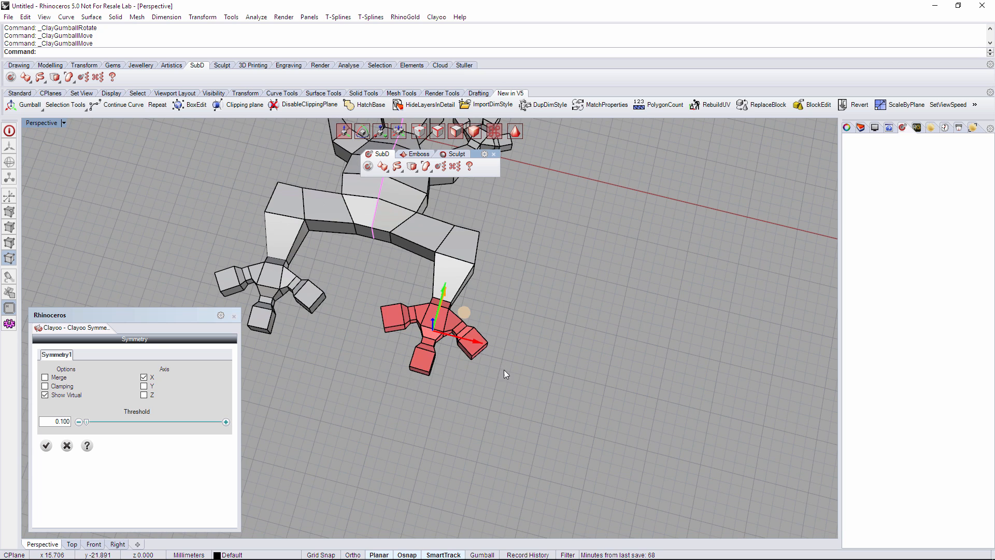
scroll(477, 343, "up", 4)
mouse_move(476, 342)
right_mouse_down()
mouse_move(462, 322)
mouse_move(425, 330)
mouse_move(448, 312)
mouse_move(463, 347)
right_mouse_up()
key("e")
left_click_drag(459, 354, 463, 307)
key("w")
right_click_drag(462, 244, 493, 340, "shift")
left_click(475, 291)
Switch the model to smooth display and enable Merge in the X symmetry options.
scroll(471, 299, "down", 6)
key("Tab")
scroll(369, 276, "down", 7)
scroll(495, 340, "up", 4)
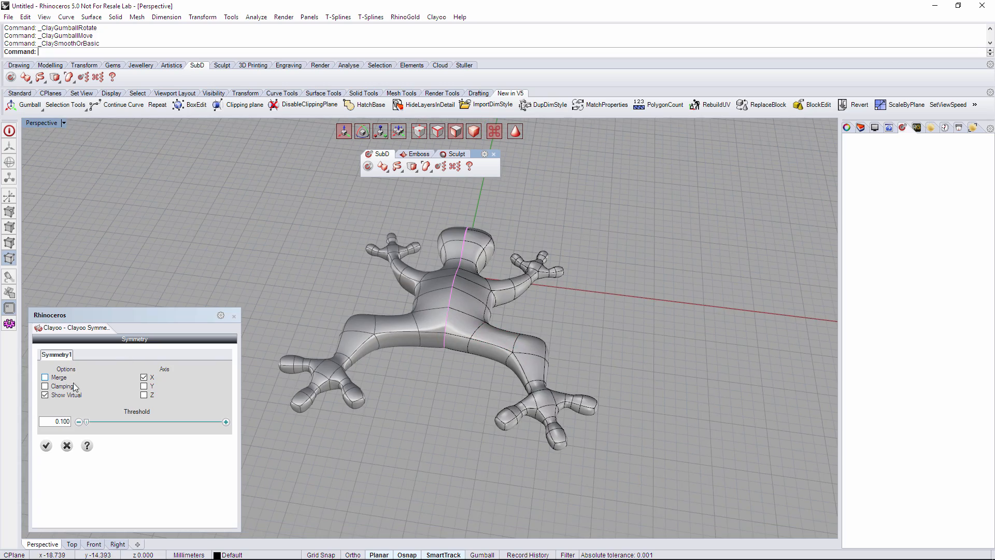
left_click(44, 377)
right_click_drag(362, 290, 466, 285)
scroll(583, 312, "up", 3)
right_click_drag(583, 313, 497, 367)
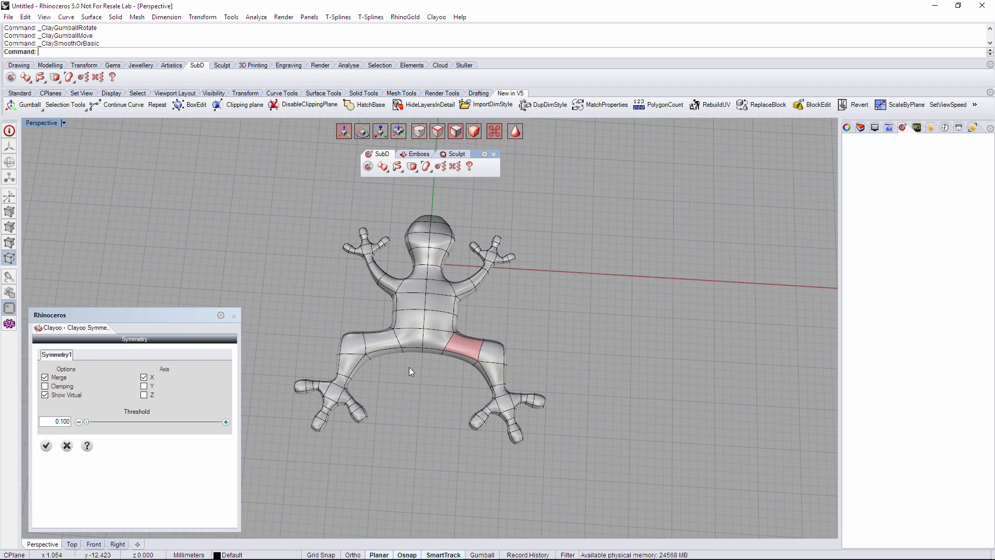
scroll(409, 367, "up", 3)
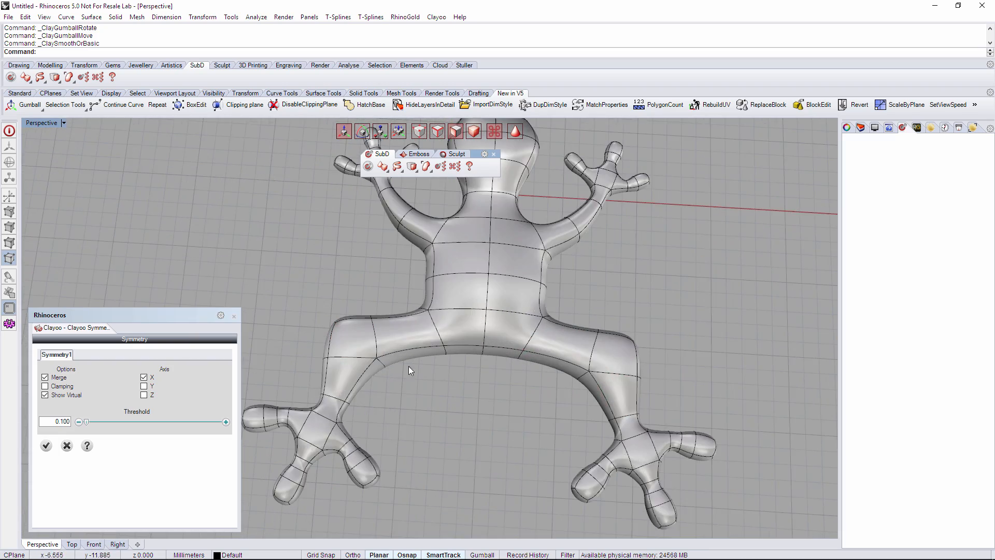
left_click(586, 374)
Move one upper vertex of the hind leg downward in vertex selection mode.
right_click_drag(616, 386, 394, 313)
key("a")
left_click(380, 321)
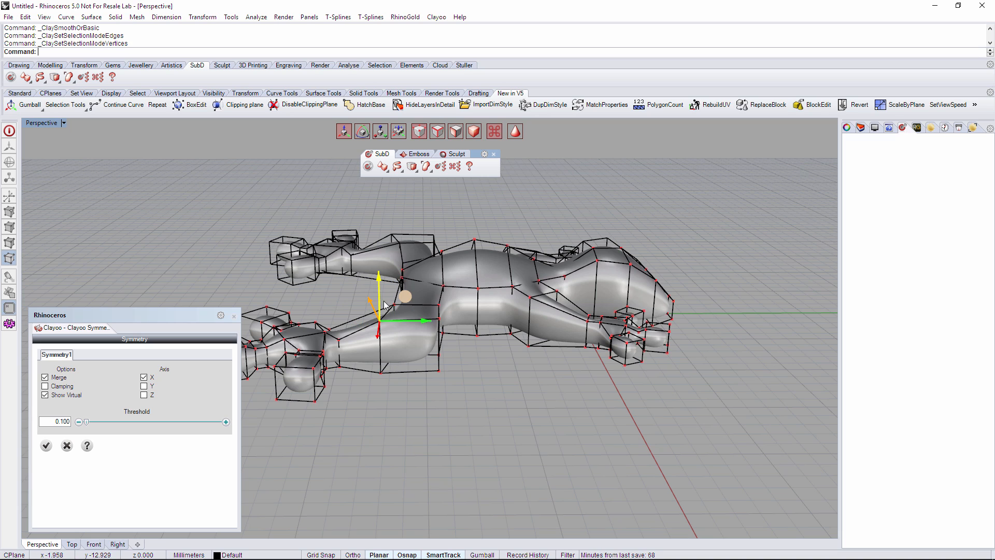
left_click_drag(381, 298, 381, 311)
left_click(431, 378)
Return to face selection mode and accept the merged symmetry.
right_click_drag(430, 377, 321, 389)
scroll(525, 372, "down", 7)
key("s")
key("d")
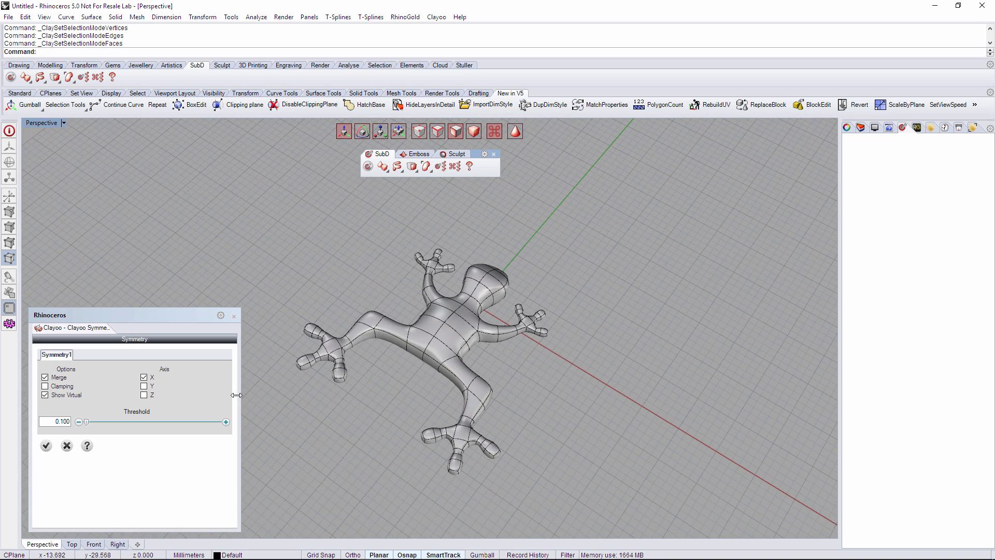
left_click(46, 446)
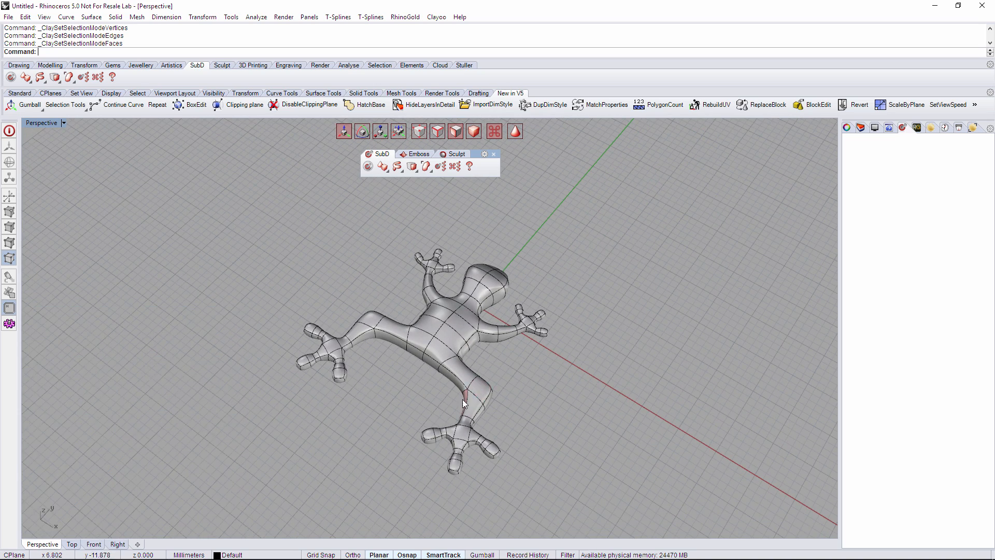
Show the model in the Top view with the Shaded display mode.
right_click_drag(462, 399, 94, 511)
left_click(72, 544)
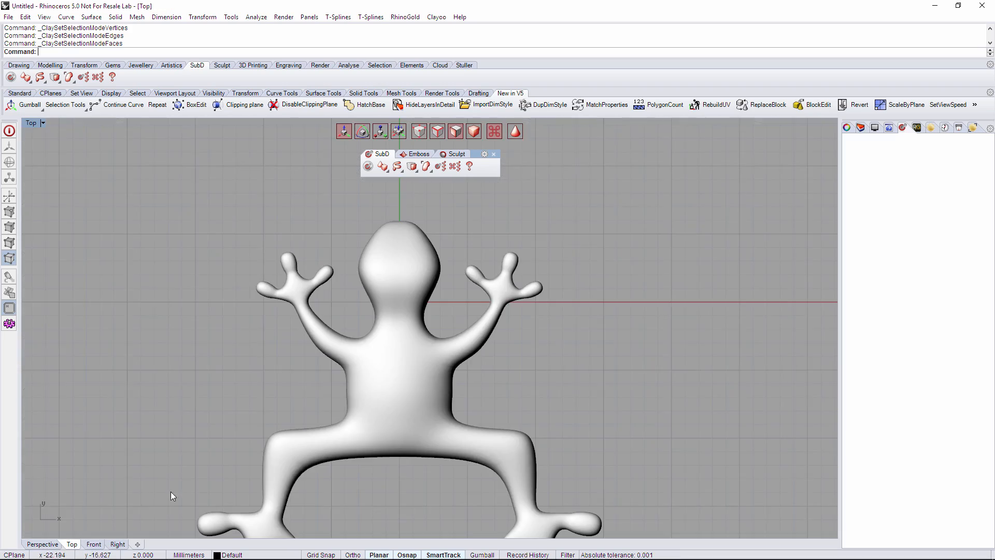
scroll(382, 329, "down", 3)
scroll(382, 329, "up", 1)
left_click(42, 123)
left_click(50, 160)
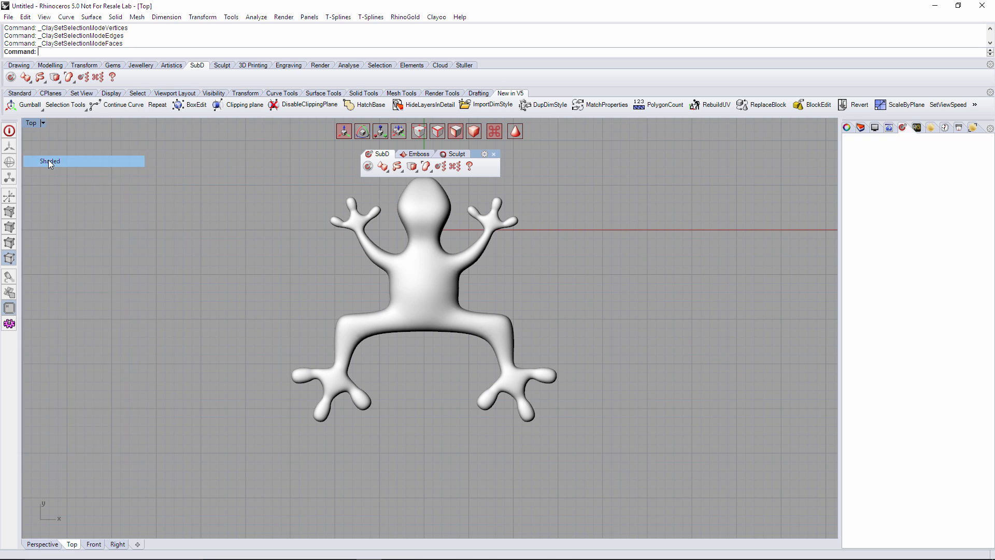
scroll(310, 285, "down", 2)
right_click_drag(310, 285, 415, 322)
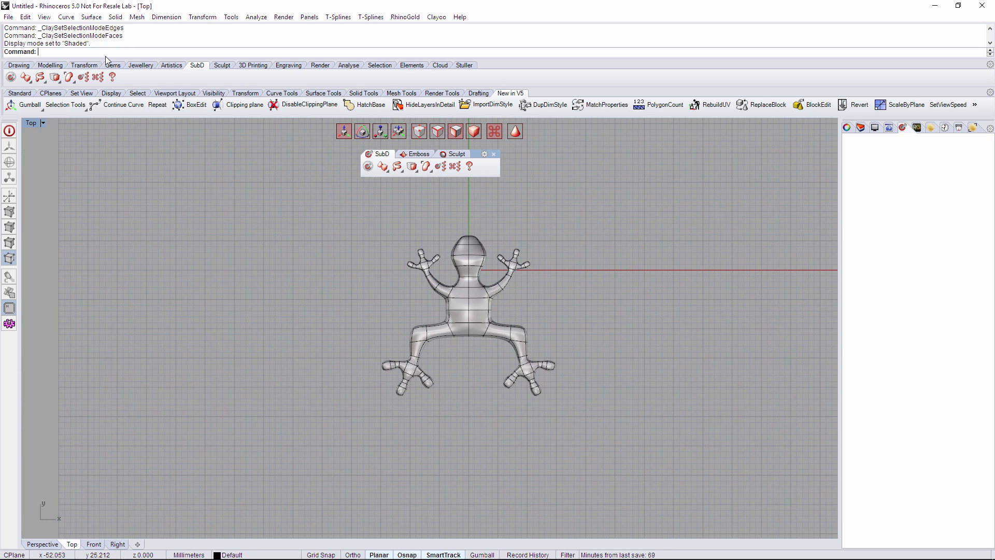
Draw a degree 3 tail curve starting behind the body's centre, sweeping backward and around beyond one hind foot.
type("Curve")
key("Return")
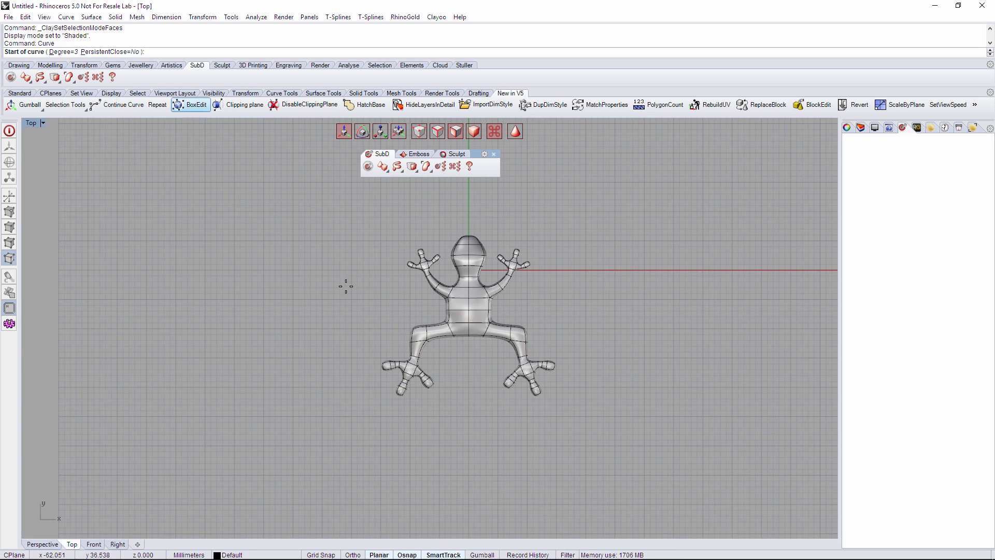
scroll(429, 363, "up", 3)
left_click(490, 329)
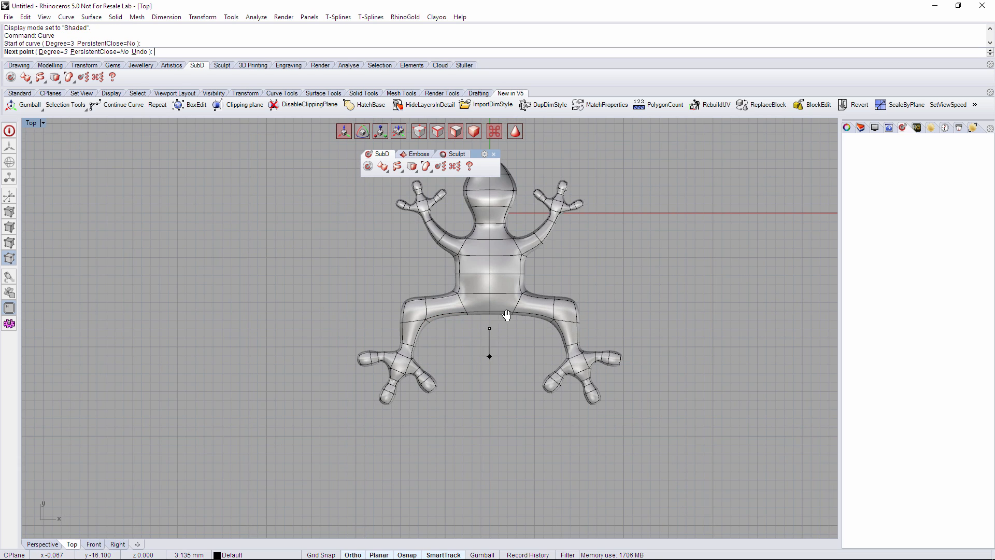
right_click_drag(486, 363, 513, 280)
left_click(515, 288)
left_click(527, 318)
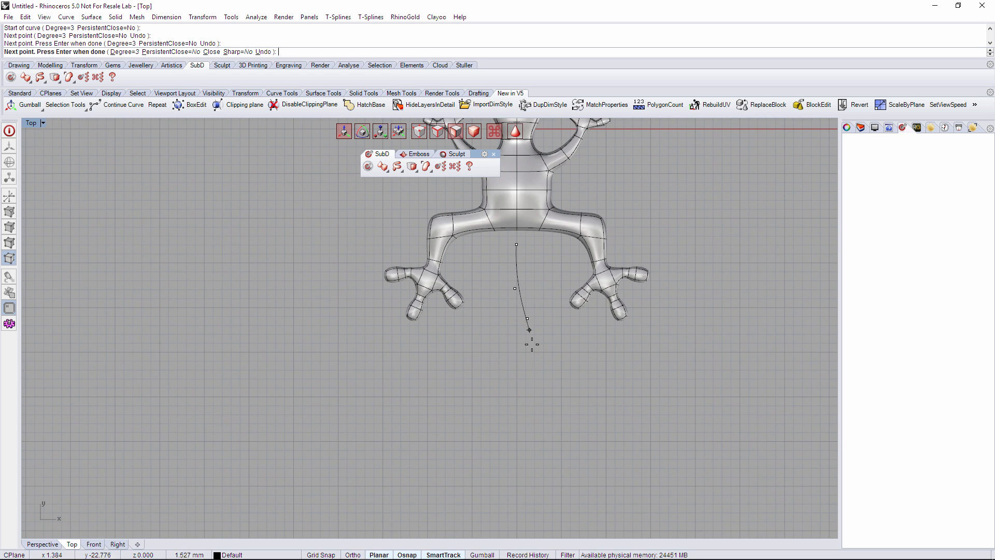
left_click(569, 352)
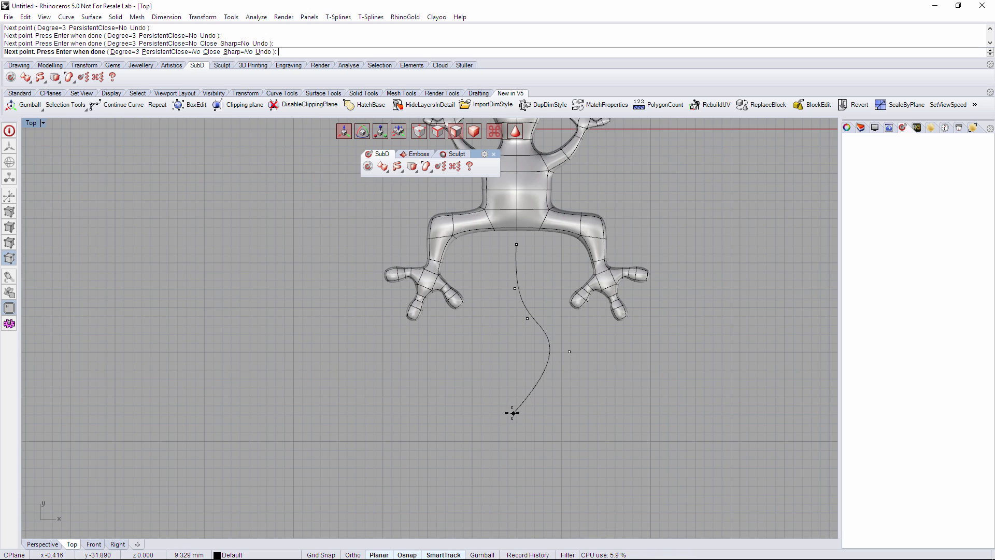
key("ctrl+z")
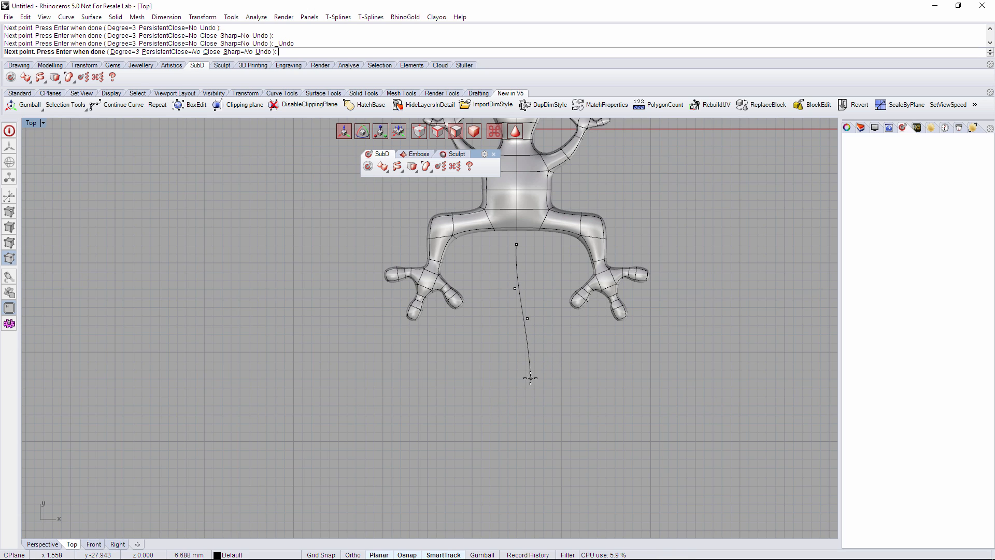
left_click(531, 378)
left_click(419, 417)
left_click(307, 351)
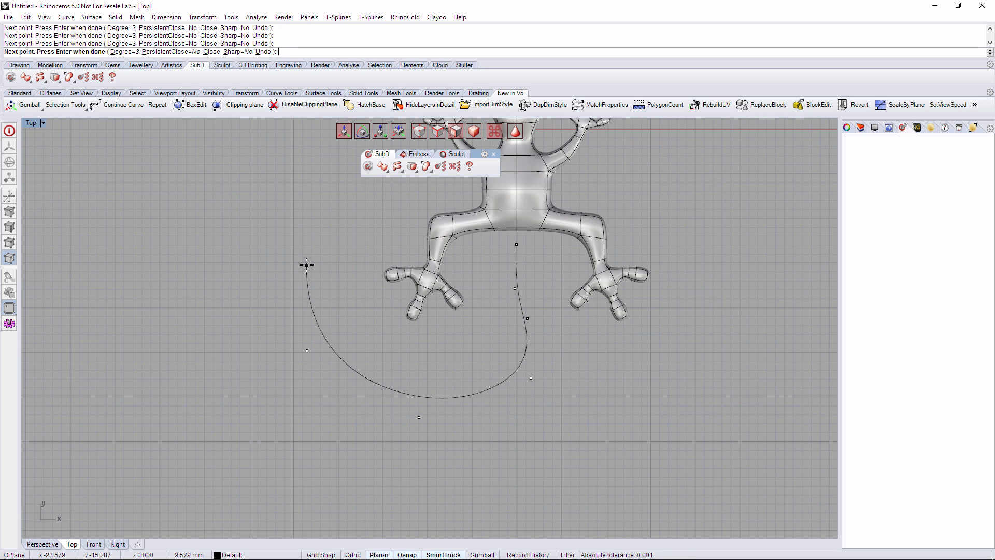
left_click(306, 265)
left_click(337, 204)
key("Return")
Switch to the basic mesh display in the Perspective view and lower the two upper vertices flanking the rear centre edge.
scroll(366, 270, "down", 5)
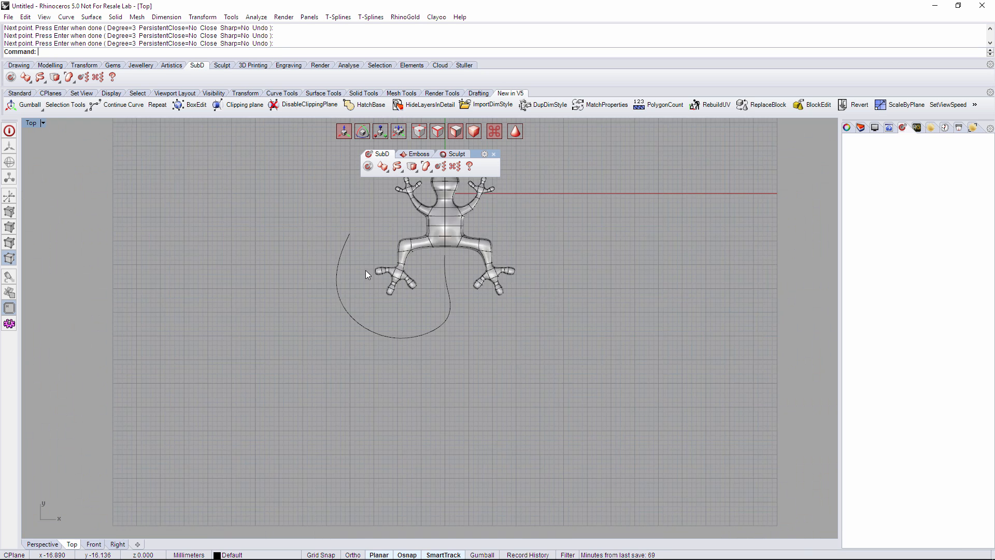
scroll(439, 313, "up", 8)
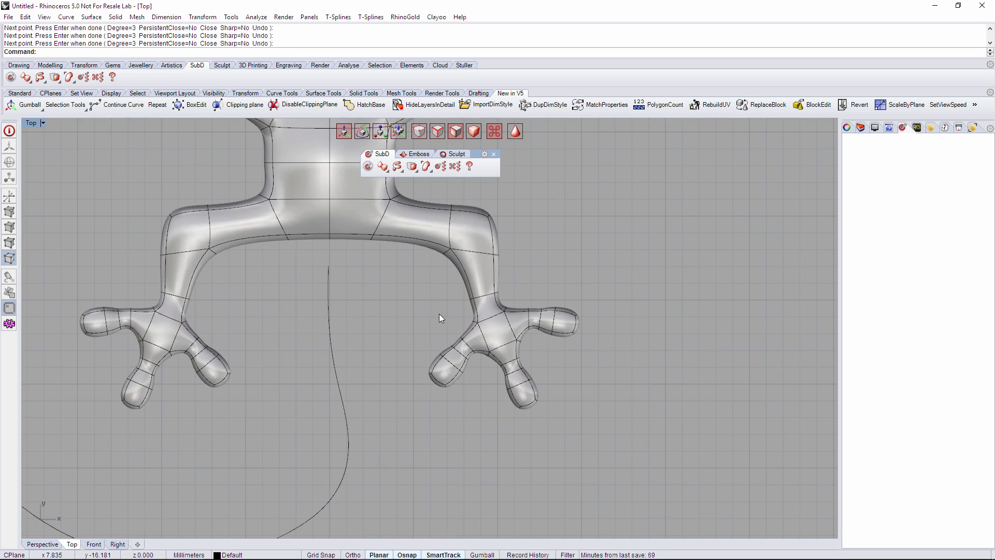
left_click(44, 544)
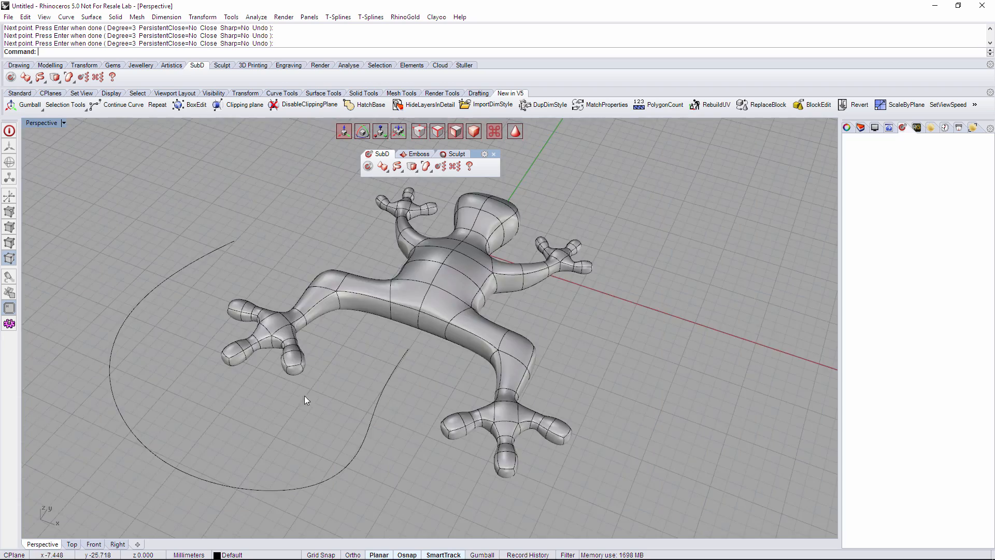
right_click_drag(304, 396, 493, 400)
key("Tab")
scroll(424, 326, "up", 5)
right_click_drag(438, 357, 408, 360)
key("a")
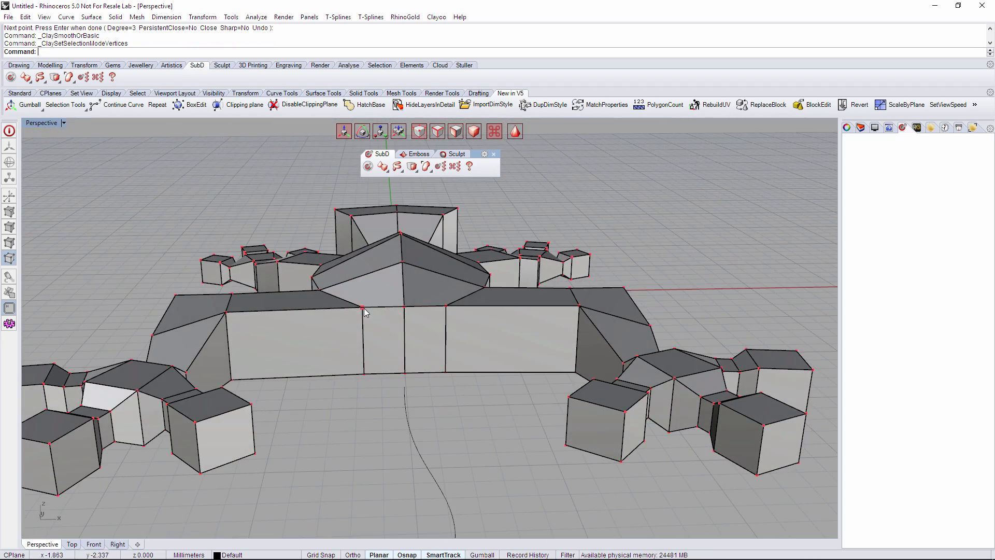
left_click(364, 308)
left_click(445, 307, "shift")
left_click_drag(405, 275, 413, 294)
Scale the two lower vertices flanking the rear centre edge closer together and move them upward slightly.
left_click(364, 374)
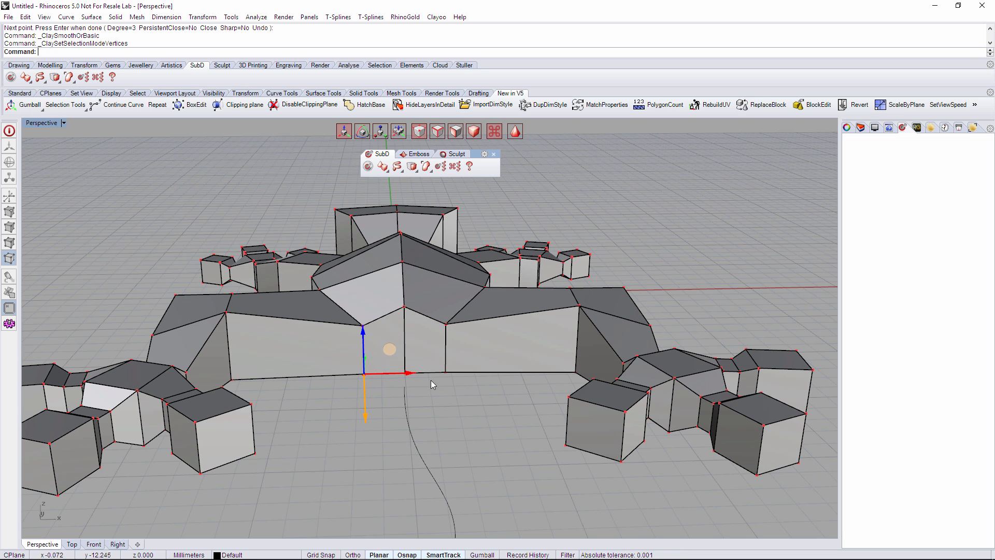
left_click(445, 373, "shift")
right_click_drag(460, 394, 466, 394)
key("r")
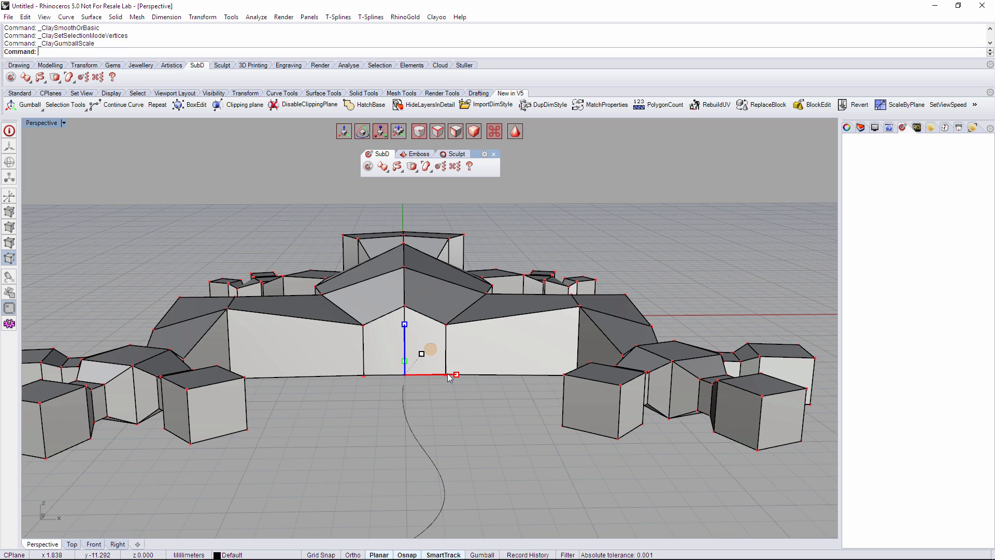
left_click_drag(458, 374, 449, 375)
key("w")
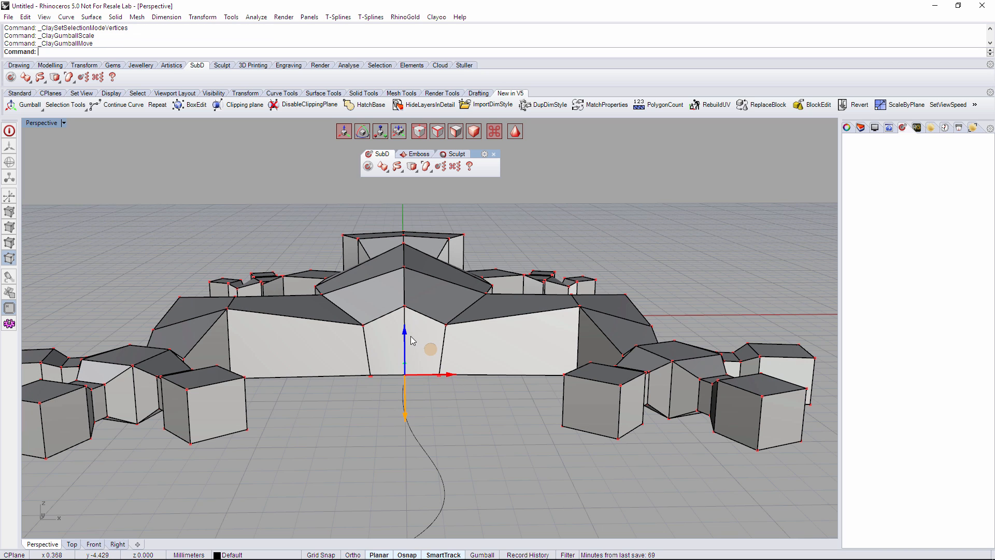
left_click(449, 412)
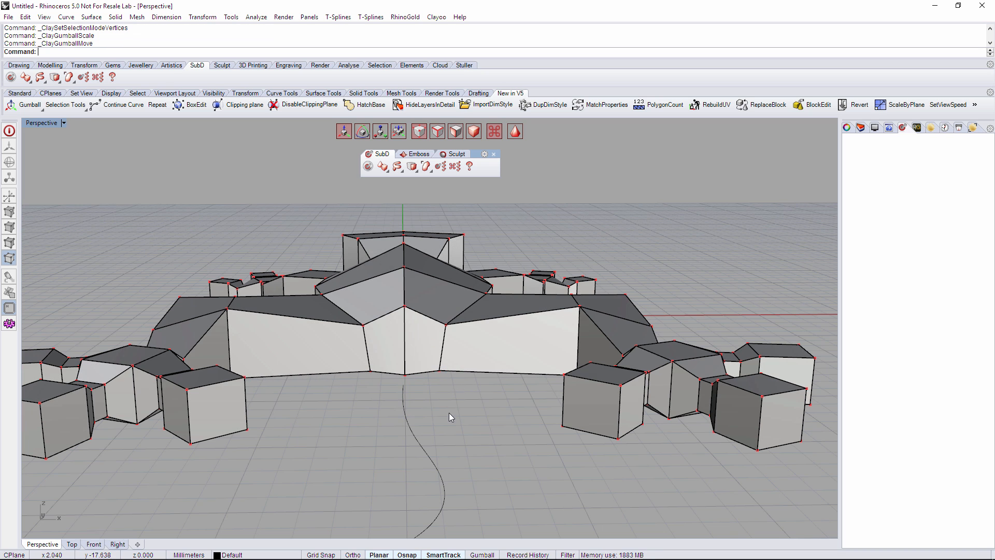
Extrude the two rear centre faces of the body along the drawn tail curve.
mouse_move(449, 413)
right_mouse_down()
mouse_move(553, 458)
mouse_move(446, 410)
right_mouse_up()
scroll(446, 410, "up", 4)
key("d")
left_click(428, 371)
left_click(405, 372, "shift")
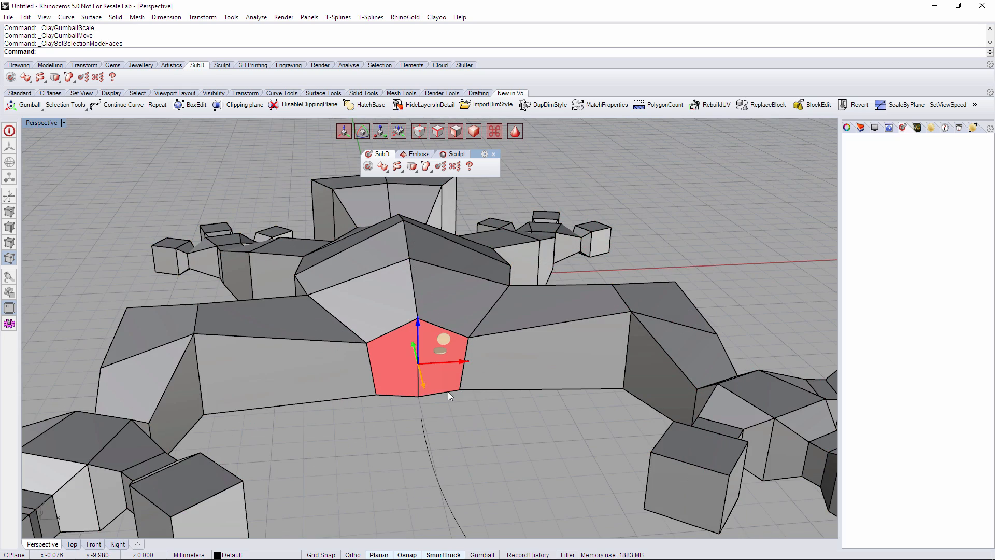
scroll(455, 423, "down", 4)
right_click_drag(459, 421, 456, 331)
left_click(455, 331)
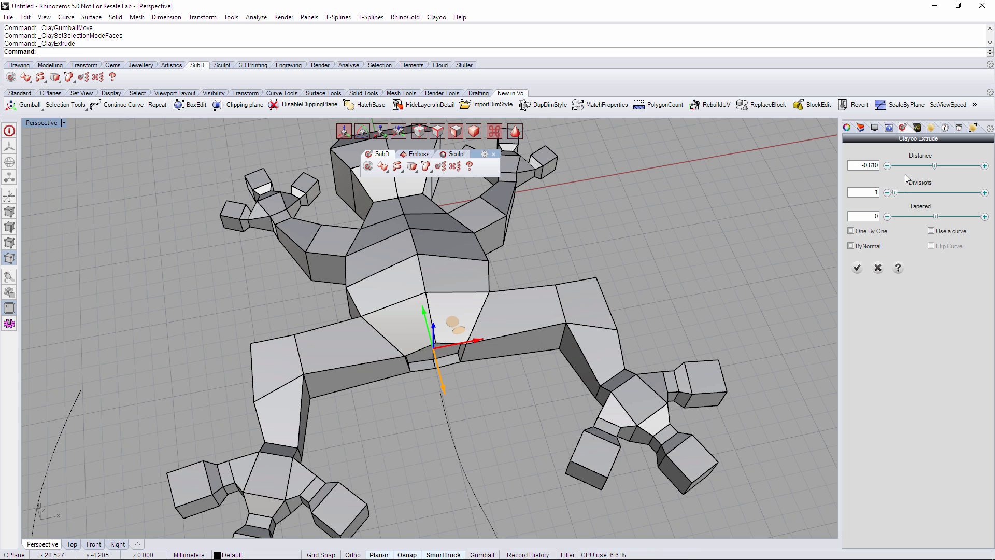
left_click(940, 232)
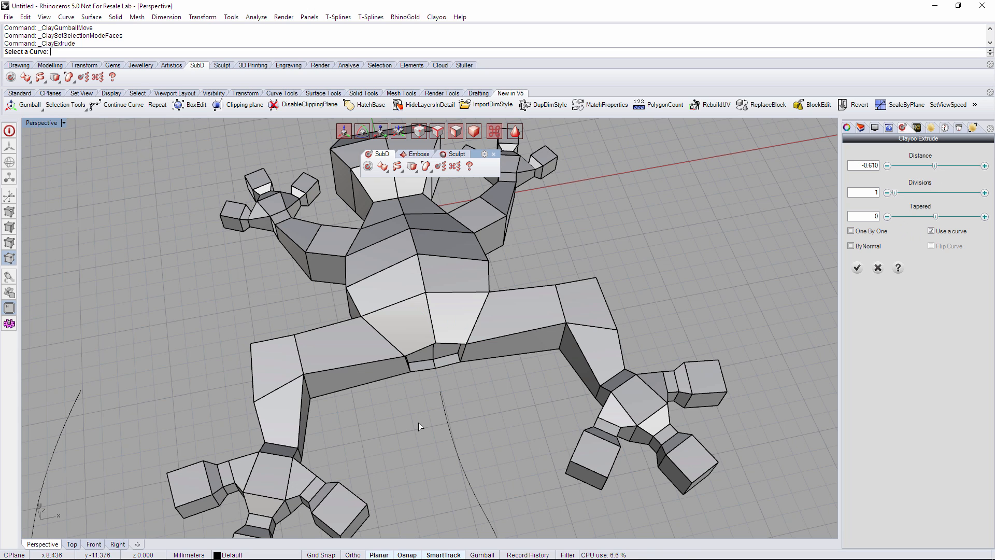
left_click(452, 437)
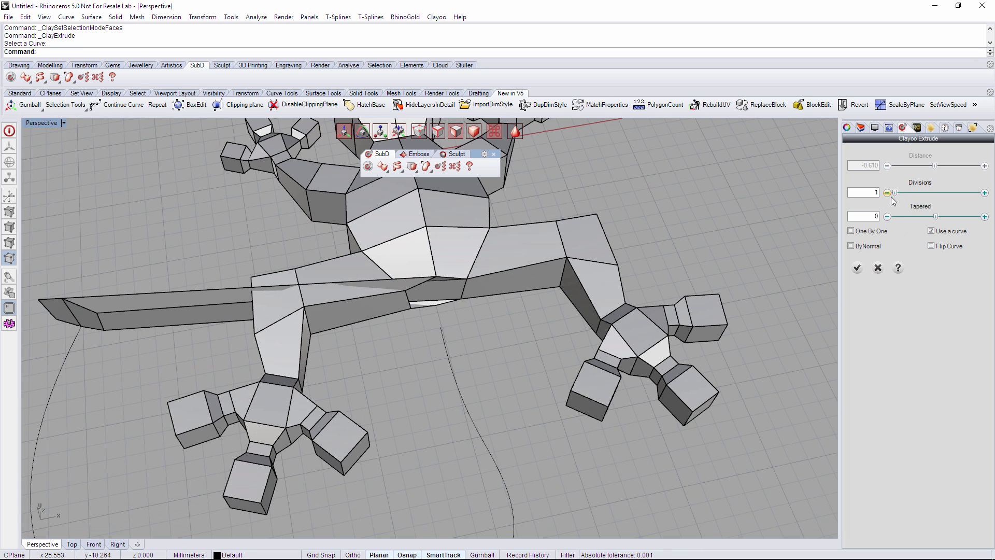
Give the tail extrusion 13 divisions and a taper of -36, and apply it.
left_click_drag(901, 198, 930, 199)
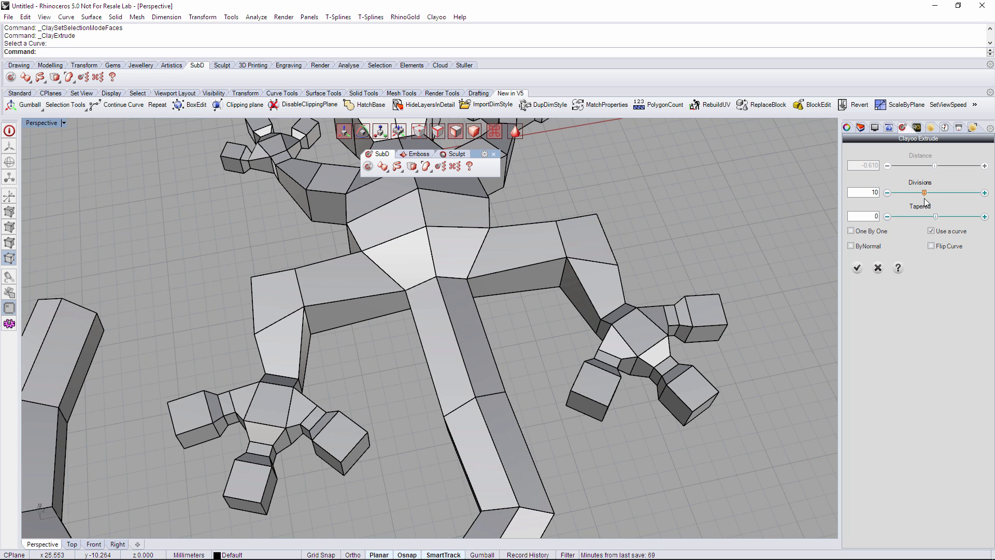
scroll(538, 249, "down", 3)
right_click_drag(557, 256, 540, 298, "shift")
left_click(929, 193)
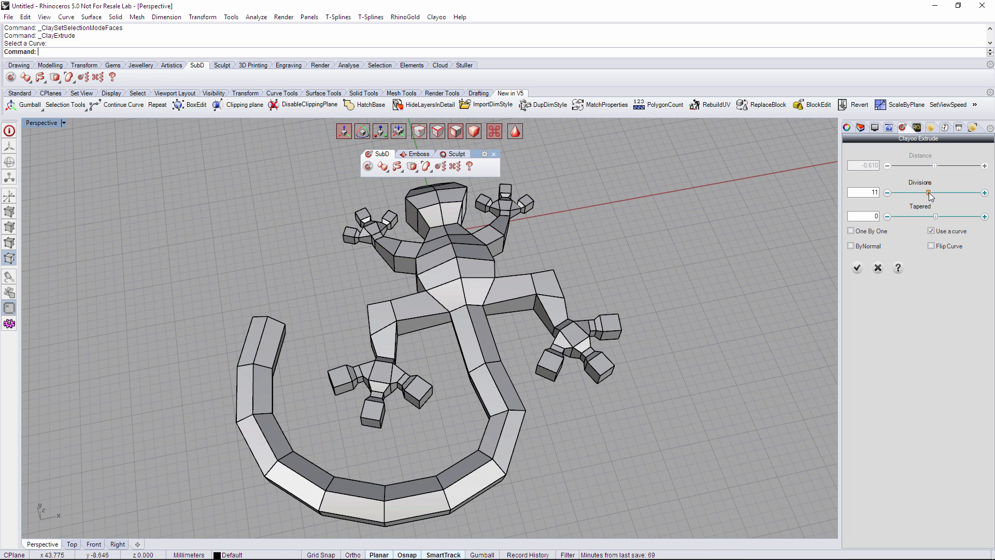
left_click_drag(937, 193, 936, 192)
mouse_move(625, 288)
right_mouse_down()
mouse_move(582, 313)
mouse_move(672, 275)
mouse_move(611, 290)
mouse_move(629, 276)
right_mouse_up()
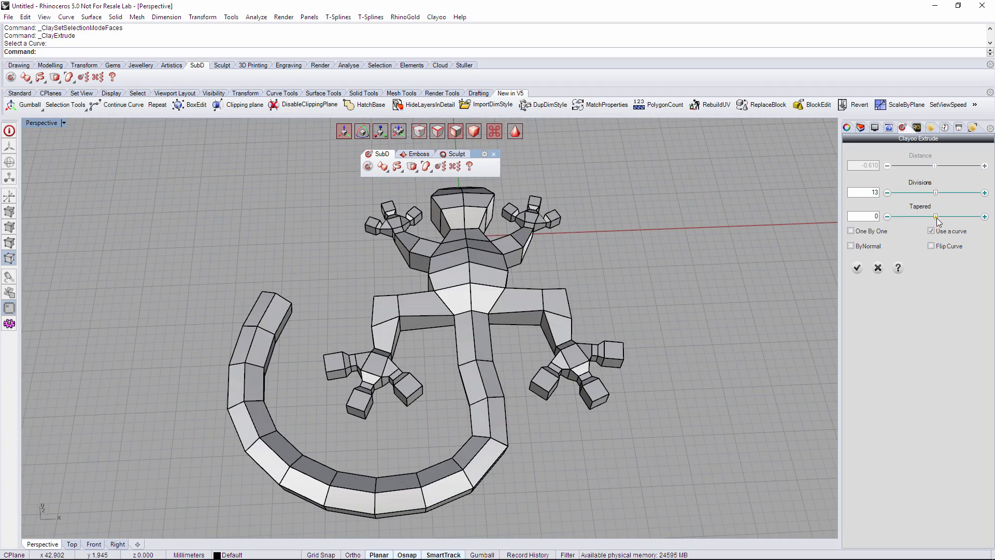
left_click_drag(939, 220, 921, 213)
right_click_drag(518, 322, 428, 365)
left_click(856, 267)
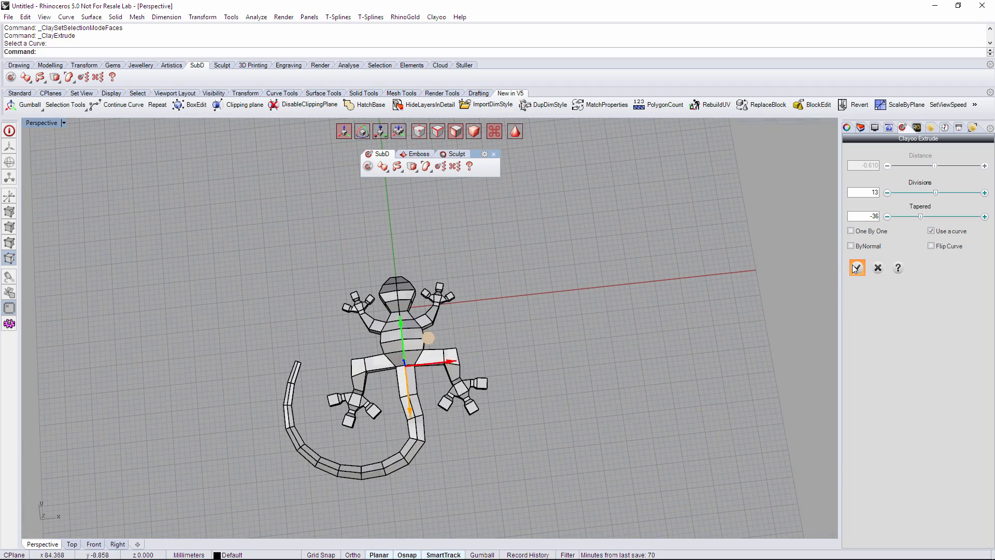
Switch the model to the smooth display and inspect it from several sides.
key("Tab")
right_click_drag(561, 360, 393, 365)
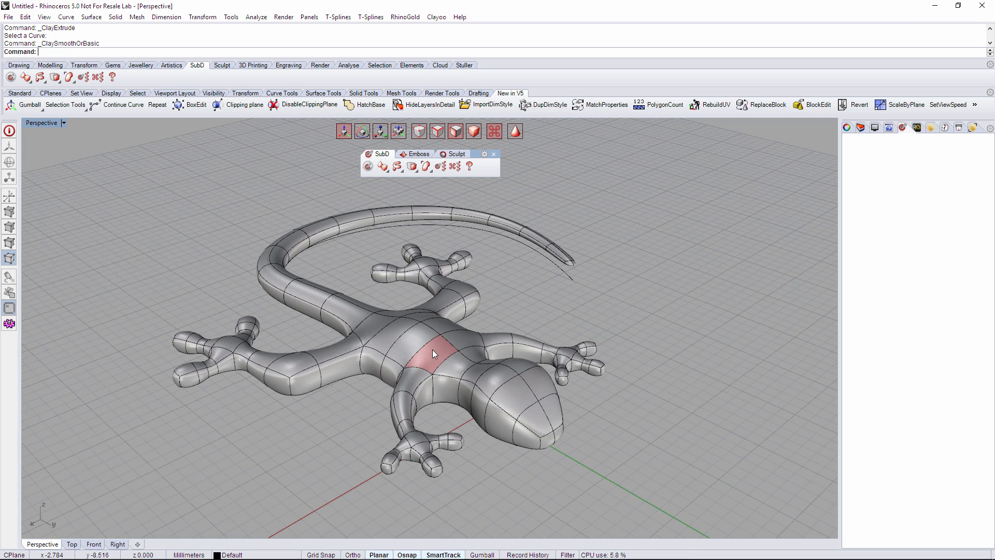
right_click_drag(514, 399, 497, 341)
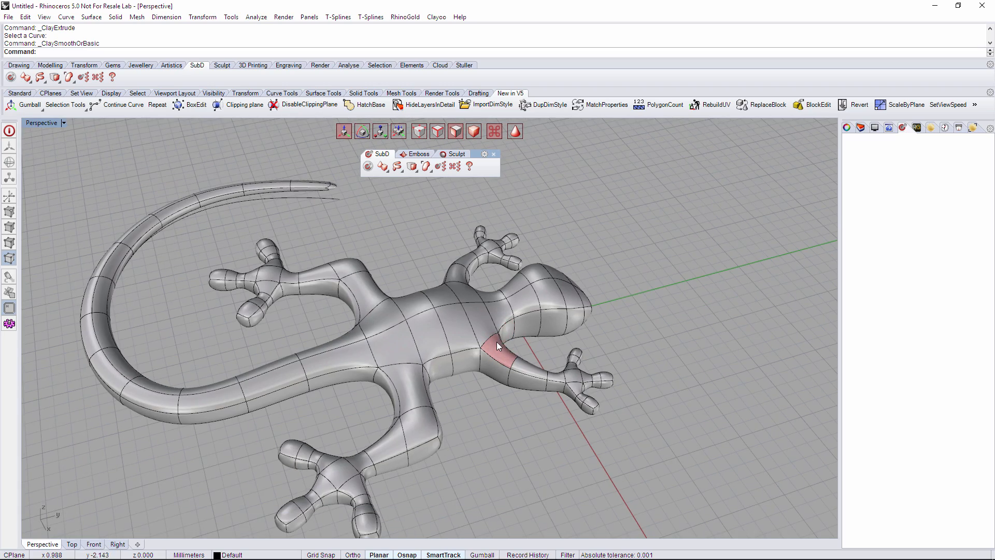
Leave Clayoo edit mode so the figure is a finished mesh, and check it by selecting it.
left_click(366, 167)
right_click_drag(373, 254, 495, 285)
left_click(427, 326)
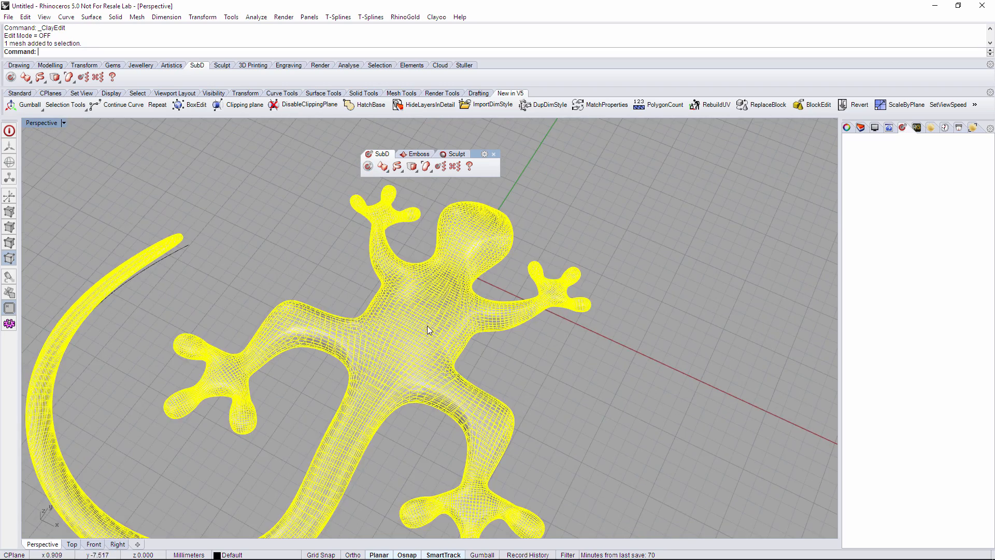
right_click_drag(542, 344, 597, 372)
left_click(596, 372)
right_click_drag(527, 360, 414, 332)
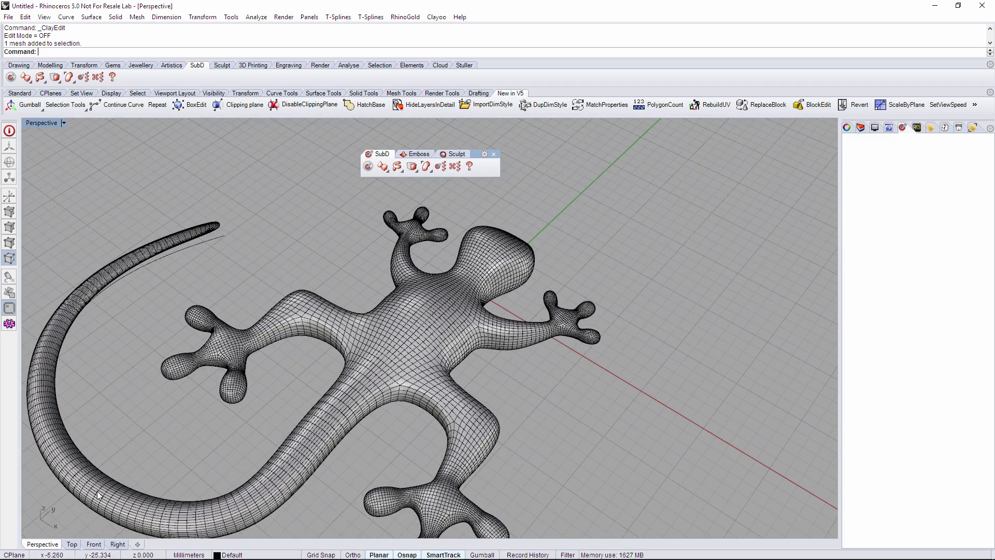
Draw a degree 3 curve in the Top view from the head along the body's centreline into the first part of the tail.
left_click(72, 545)
scroll(350, 275, "down", 6)
right_click_drag(401, 271, 402, 366)
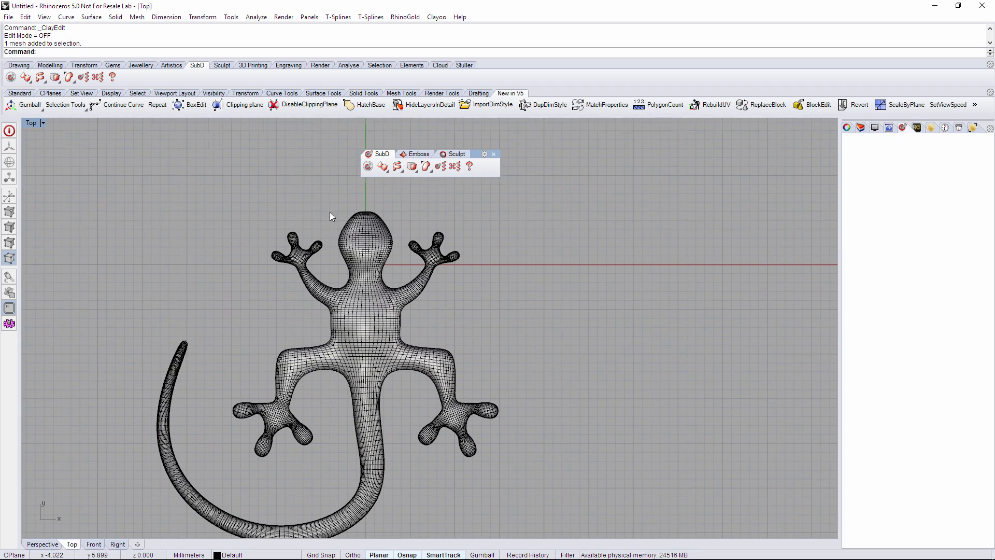
scroll(378, 345, "up", 3)
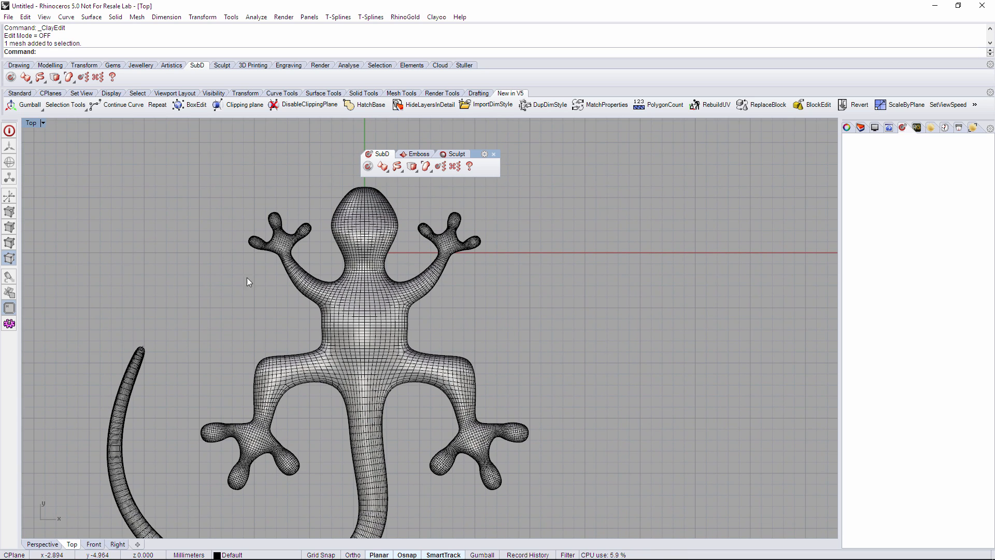
type("Curve")
key("Return")
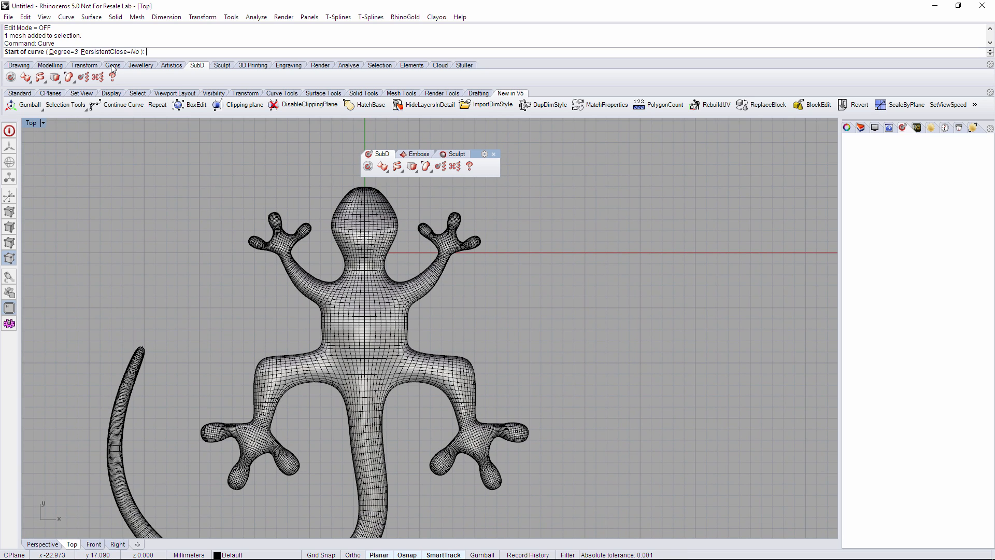
scroll(377, 209, "up", 2)
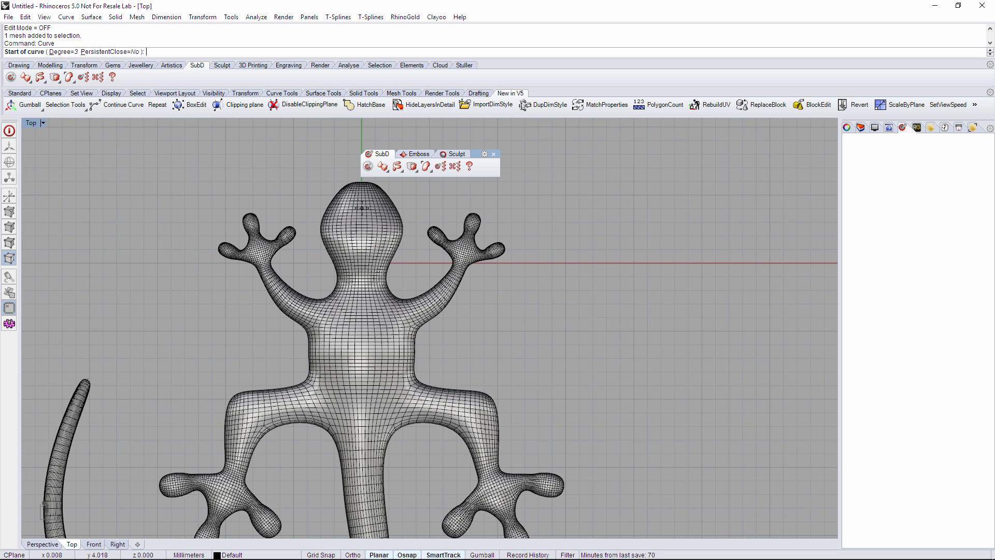
left_click(362, 205)
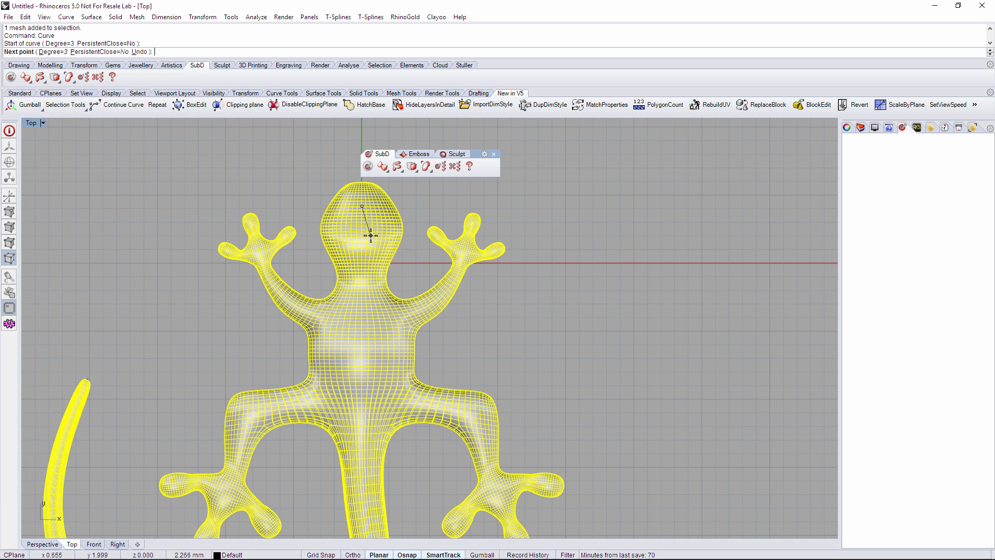
left_click(364, 267)
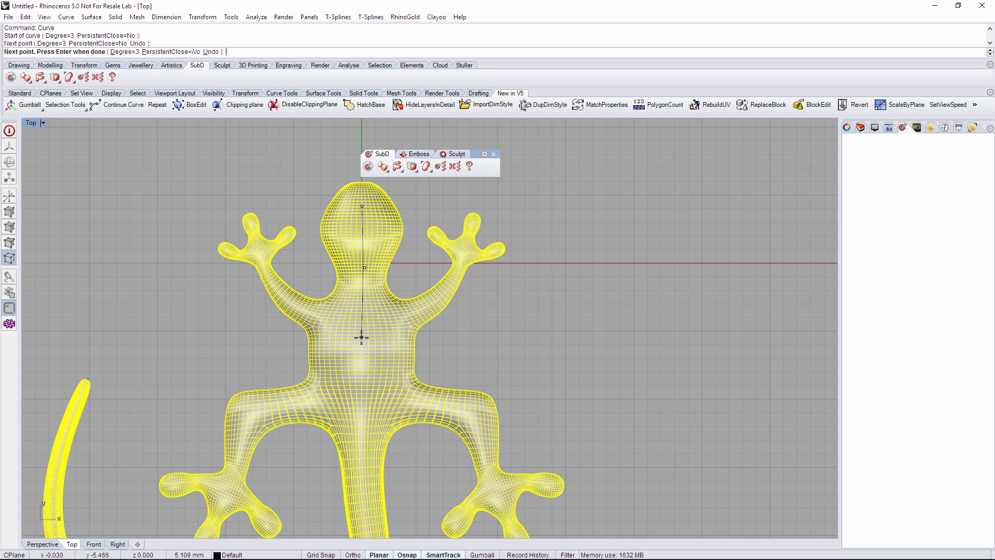
left_click(362, 339)
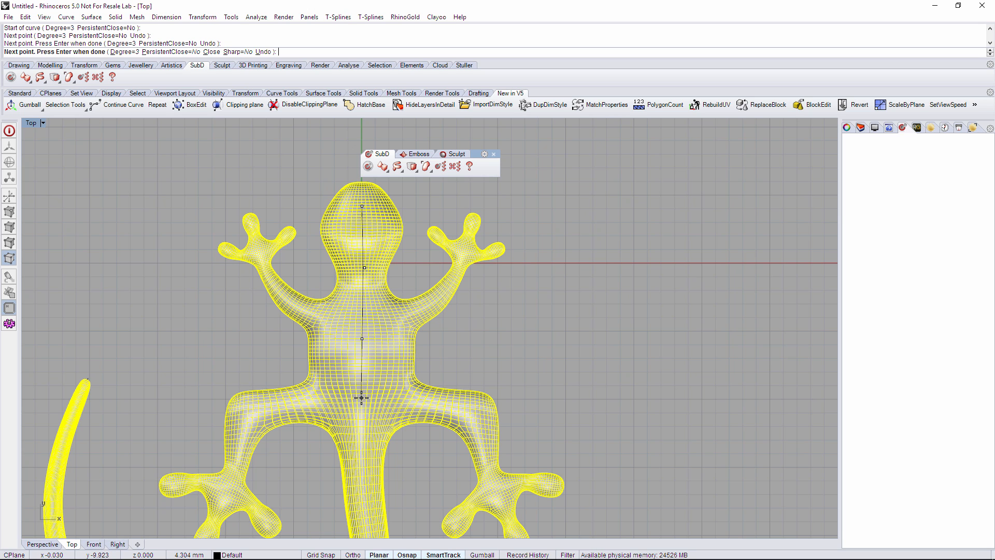
left_click(362, 398)
right_click_drag(362, 398, 330, 265)
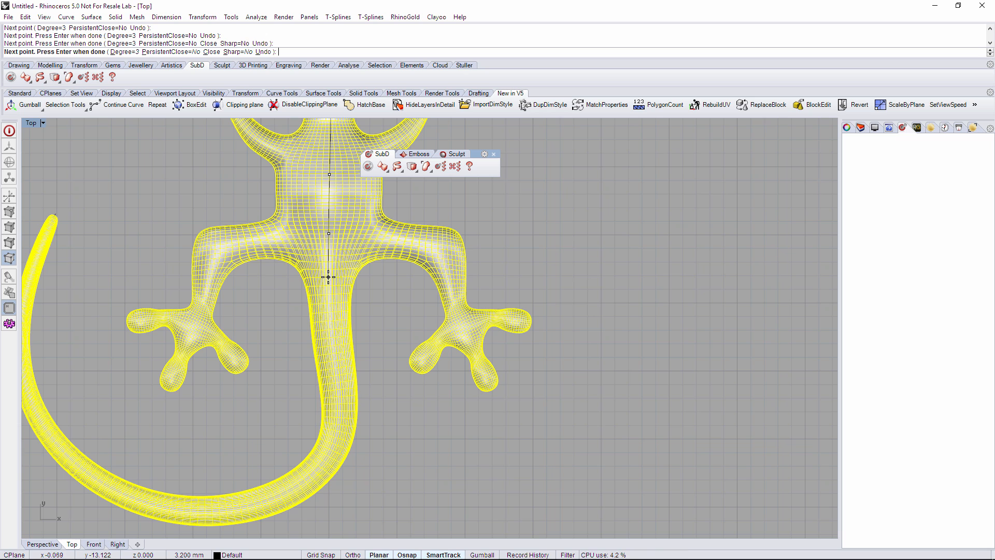
left_click(328, 276)
left_click(331, 328)
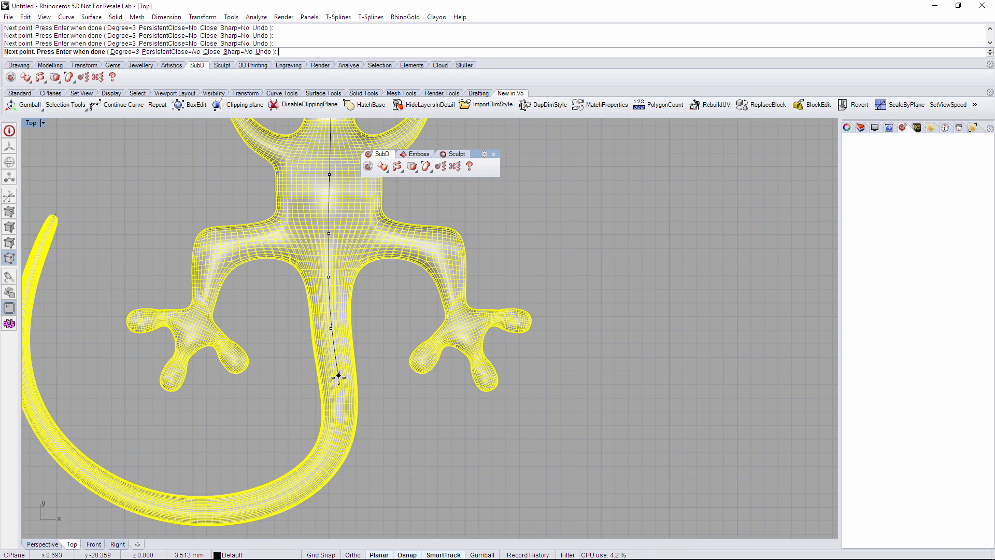
scroll(339, 383, "down", 4)
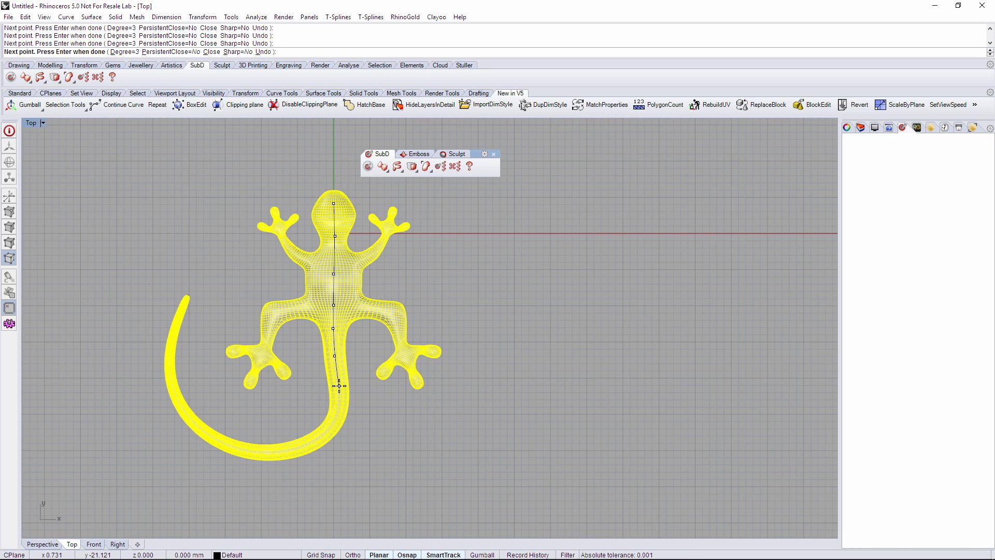
key("Escape")
Select all curves with SelCrv in the Perspective view and raise them vertically above the body using the Gumball.
left_click(53, 542)
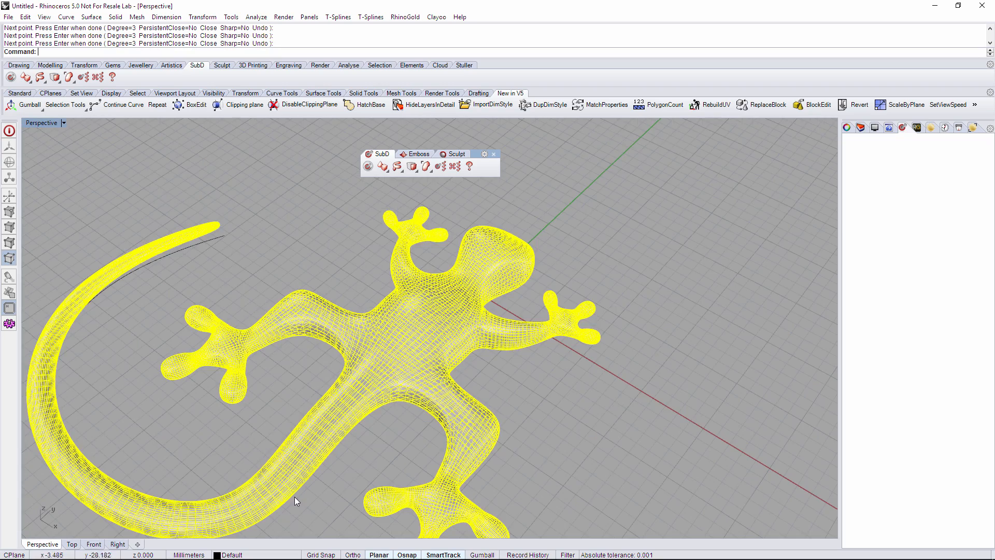
left_click(533, 422)
right_click_drag(533, 422, 467, 400)
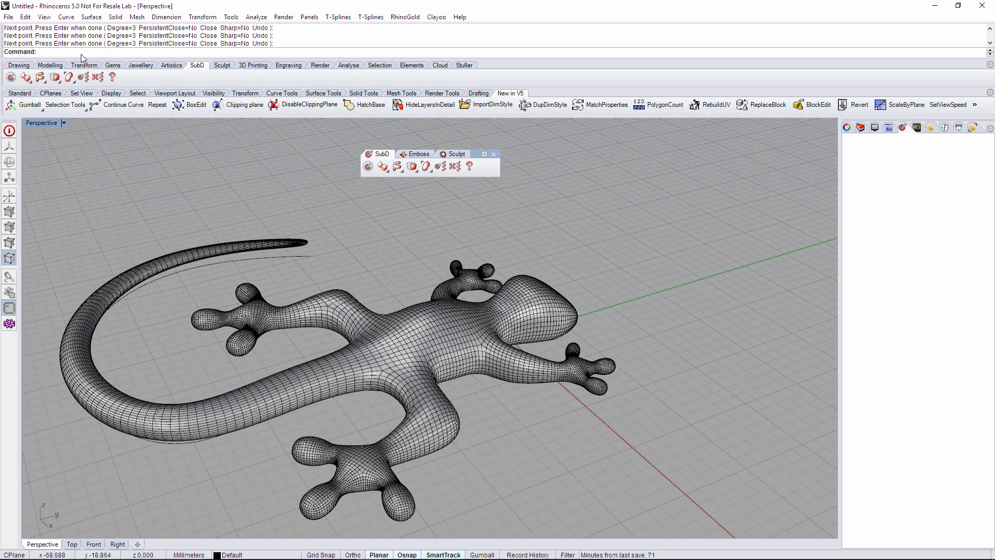
type("SelCrv")
key("Return")
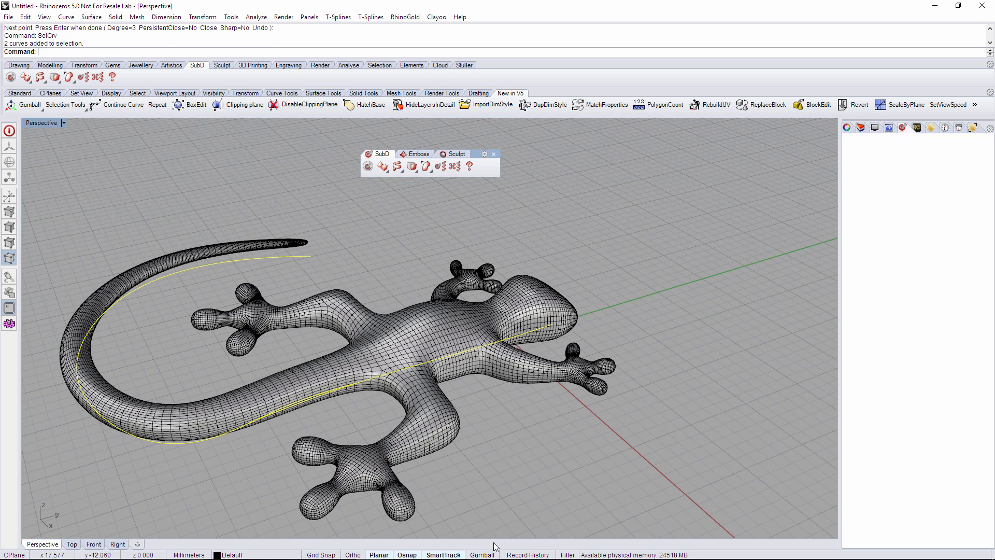
left_click(473, 555)
left_click_drag(296, 282, 291, 231)
left_click(536, 240)
Delete the raised tail extrusion curve.
left_click(241, 246)
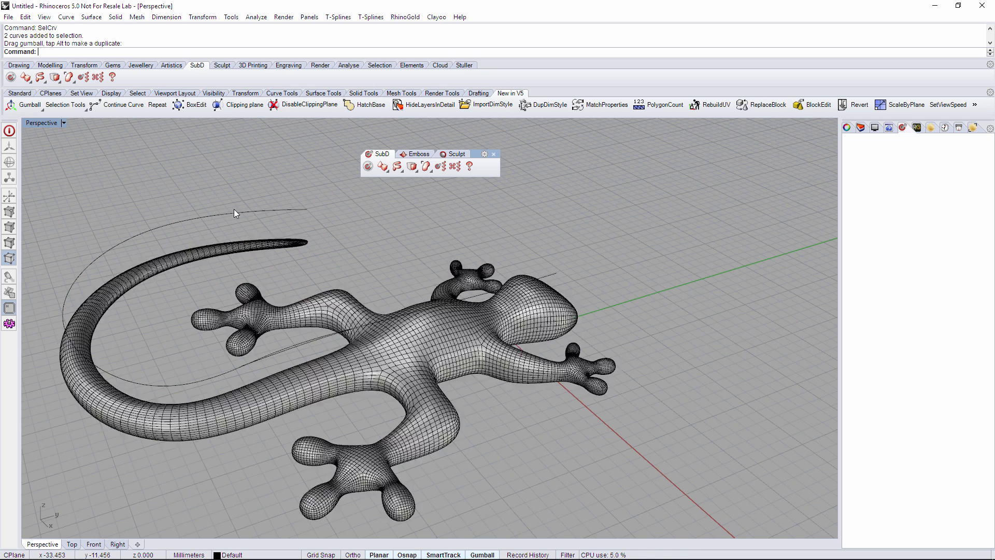
left_click(234, 212)
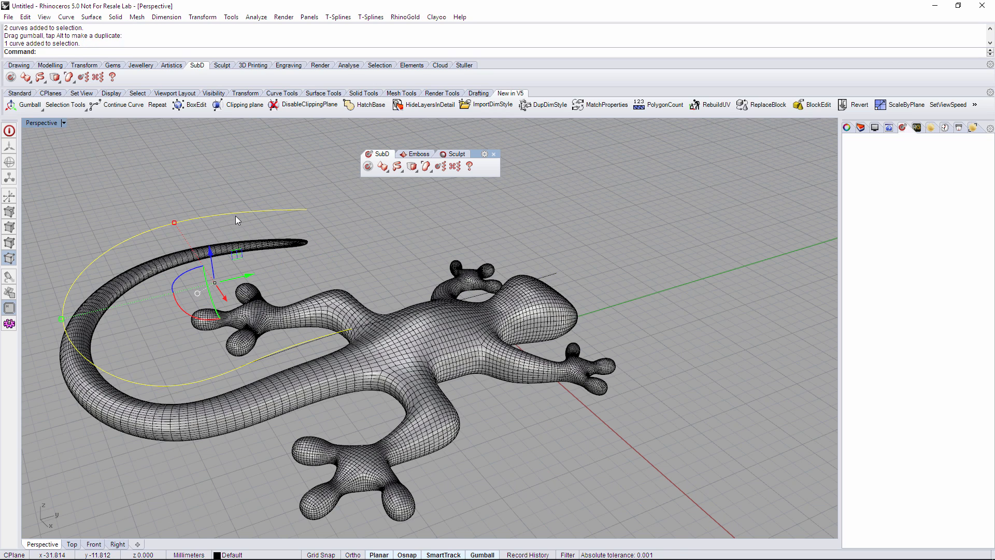
key("Delete")
right_click_drag(329, 311, 319, 349)
Project the raised centreline curve onto the mesh.
left_click(320, 347)
mouse_move(377, 334)
right_mouse_down()
mouse_move(290, 260)
mouse_move(367, 351)
right_mouse_up()
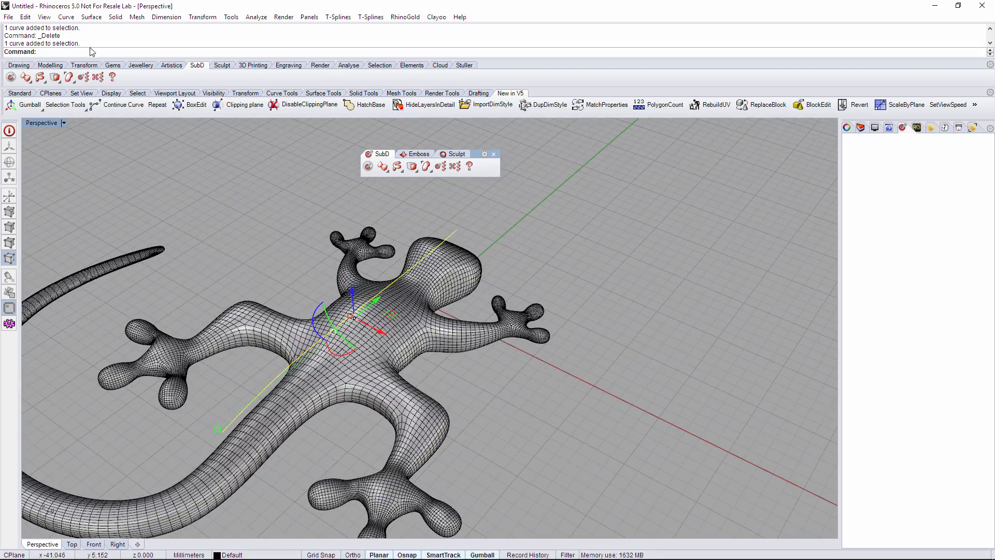
type("Project")
key("Return")
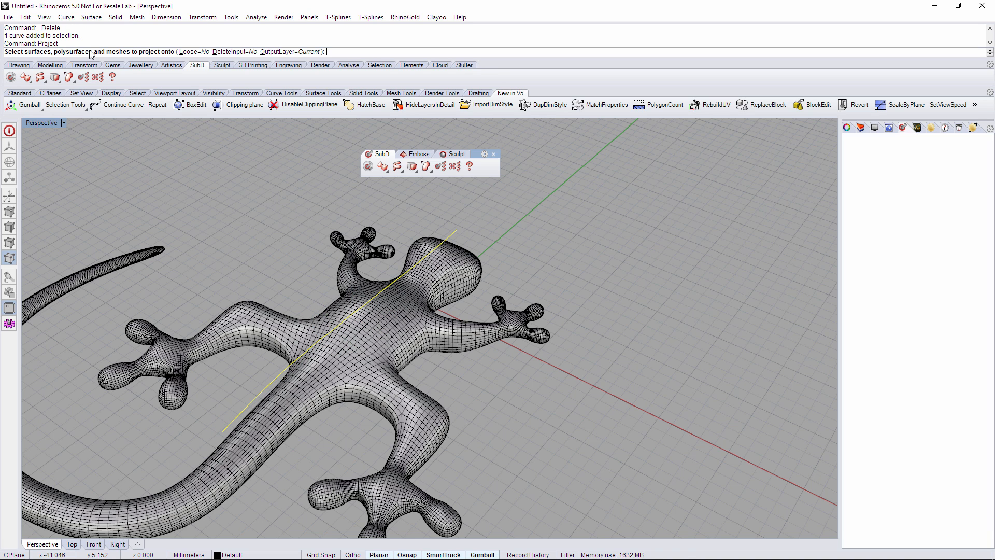
left_click(358, 364)
key("Return")
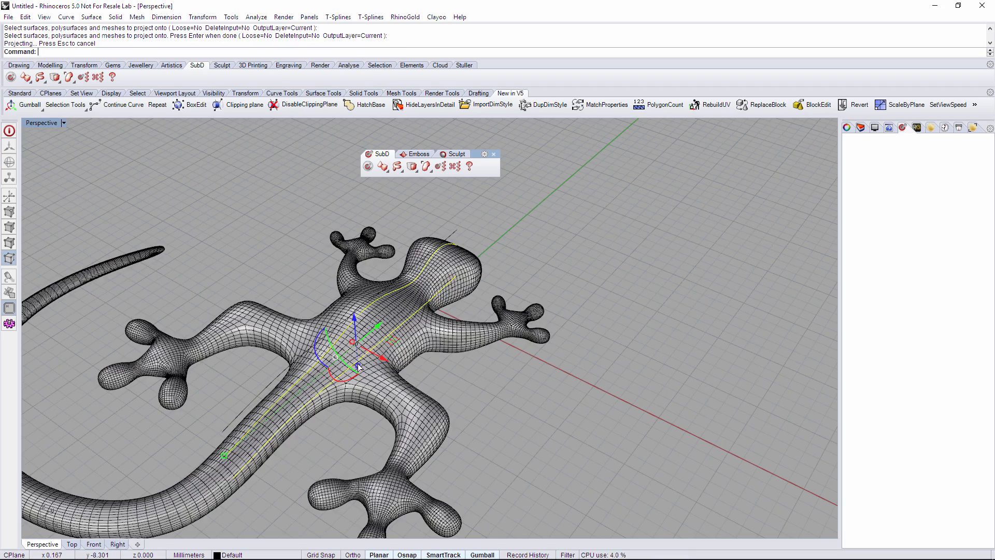
Delete the original centreline curve above the body and pick the projected curve on the underside.
right_click_drag(509, 392, 482, 348)
scroll(493, 311, "up", 5)
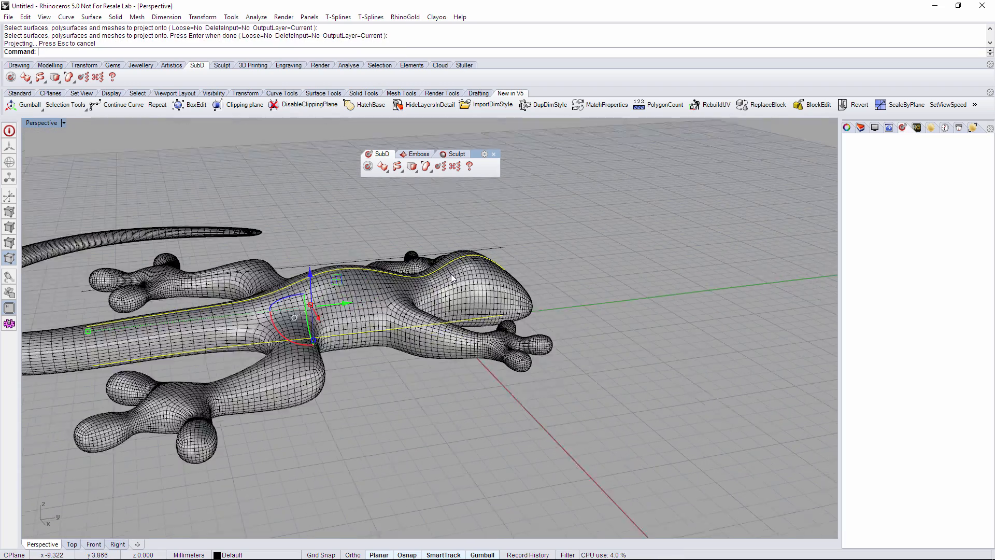
left_click(514, 243)
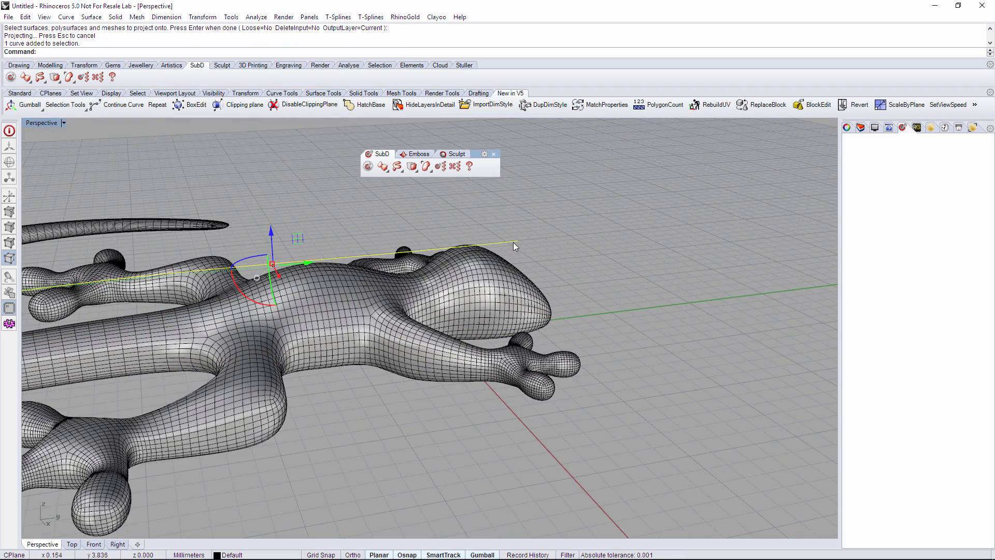
key("Delete")
right_click_drag(577, 215, 385, 422)
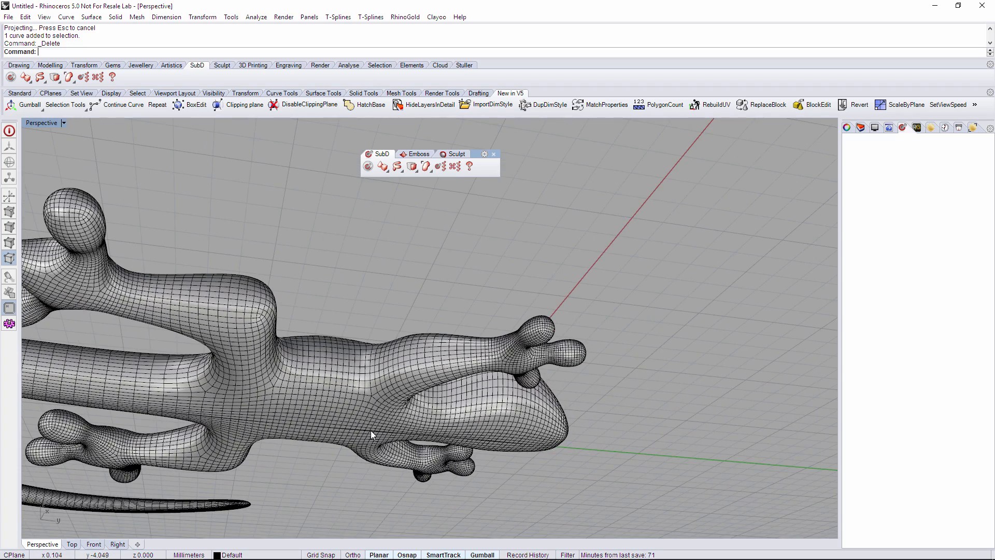
left_click(395, 439)
Run GemsByCurve on the curve projected onto the lizard's back and set the gem rotation to 270.
left_click(411, 459)
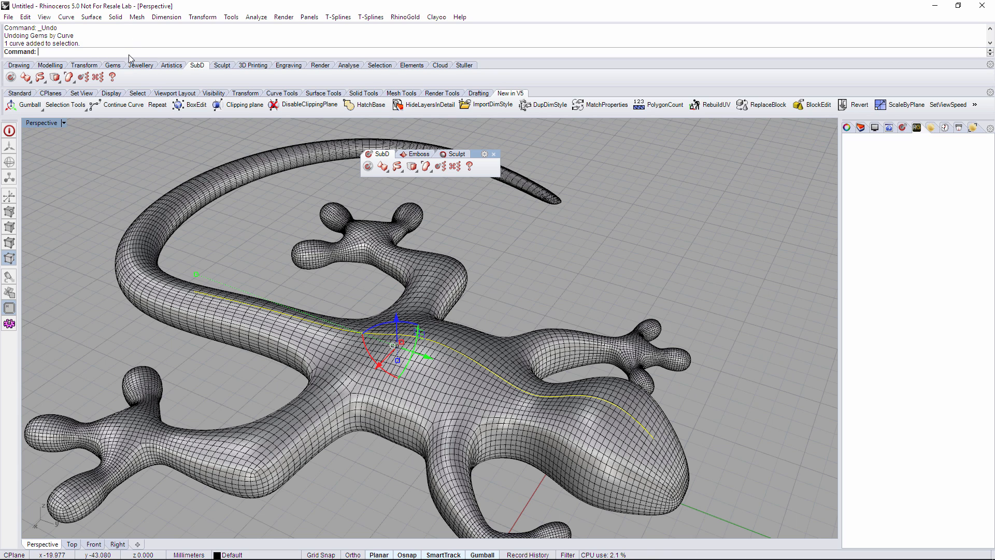
type("Gem")
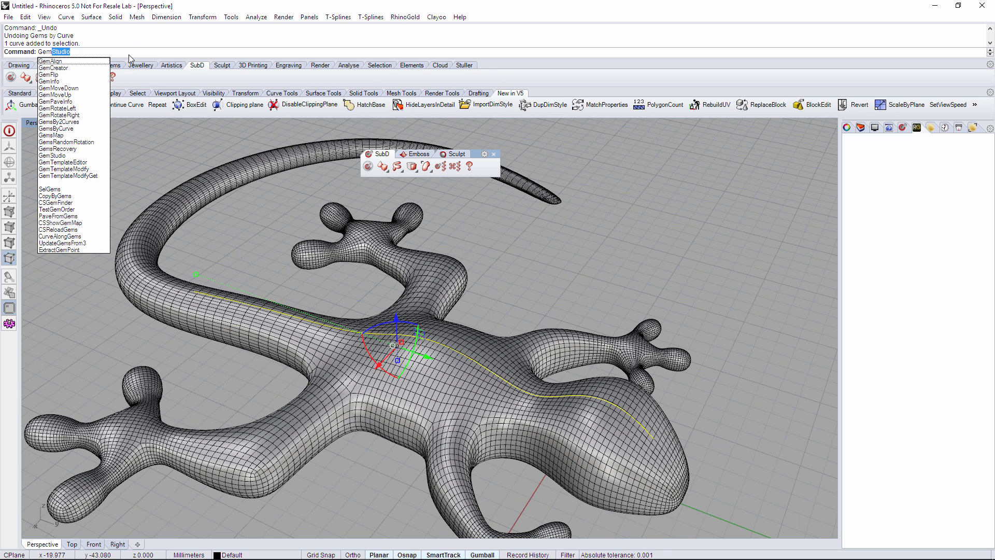
type("byc")
key("Down")
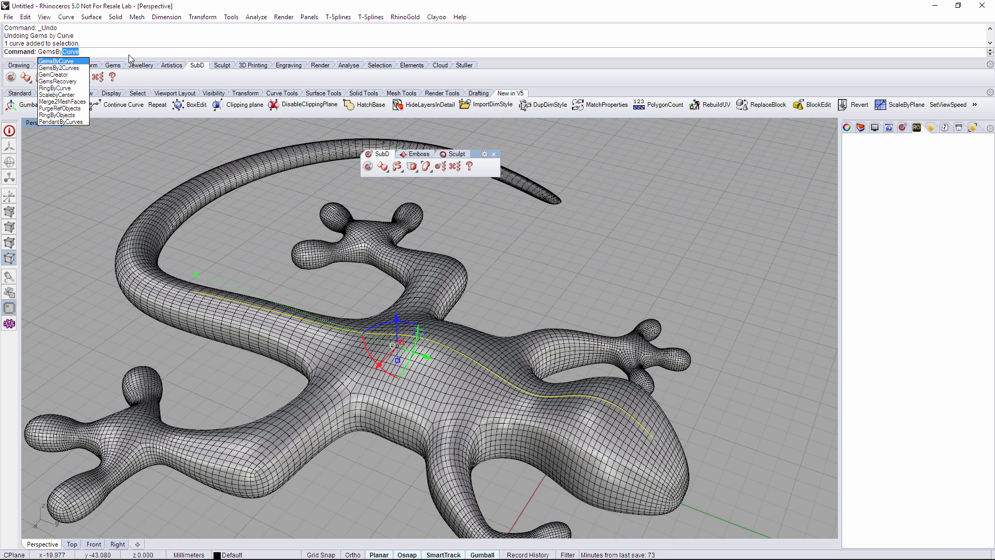
key("Return")
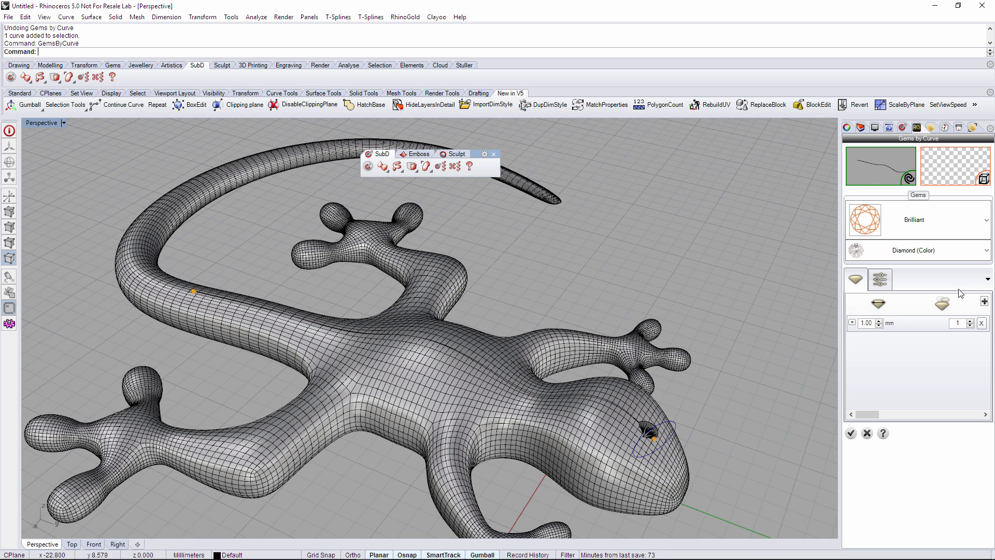
left_click(880, 280)
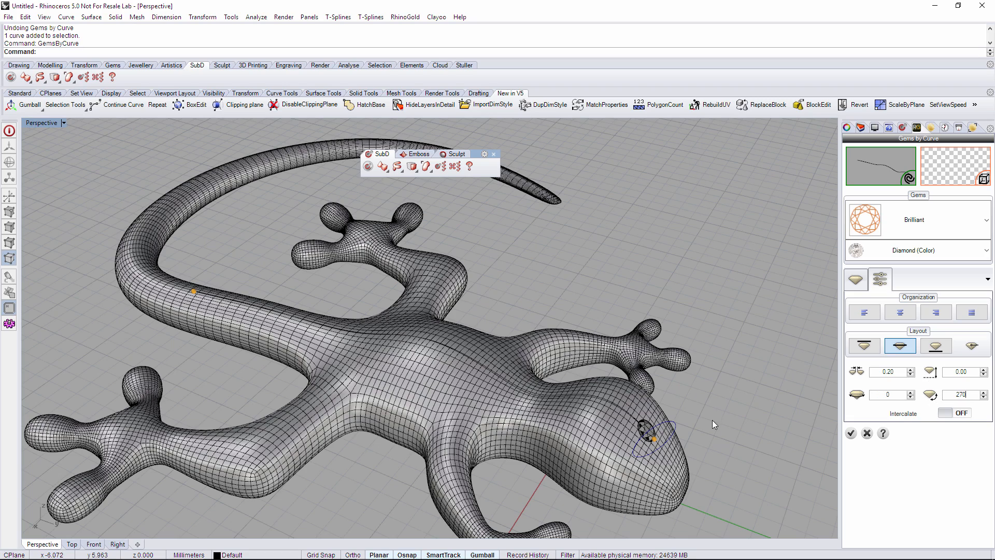
Add four more 1.00 mm brilliant gem entries to the Gems by Curve list.
right_click_drag(712, 420, 586, 390)
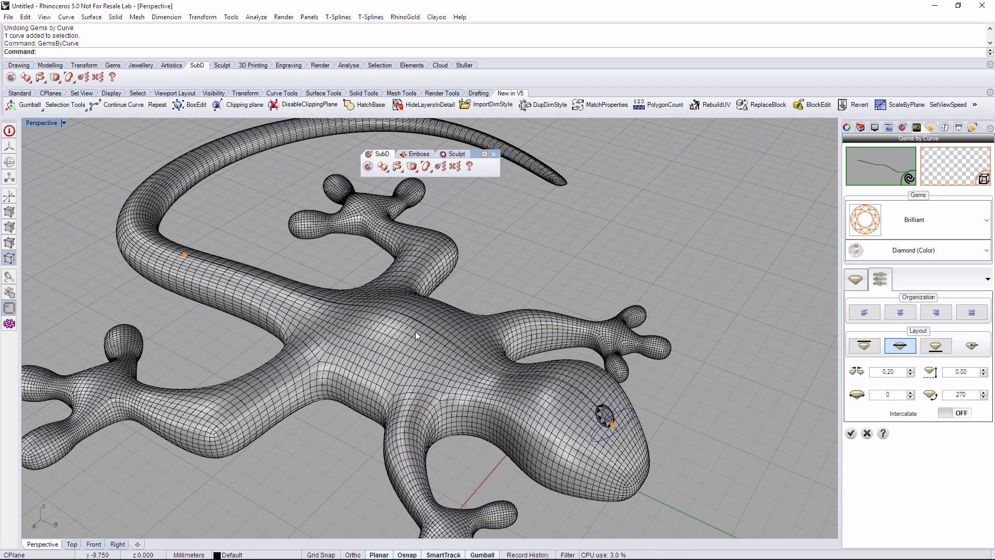
right_click_drag(415, 331, 352, 317)
left_click(851, 279)
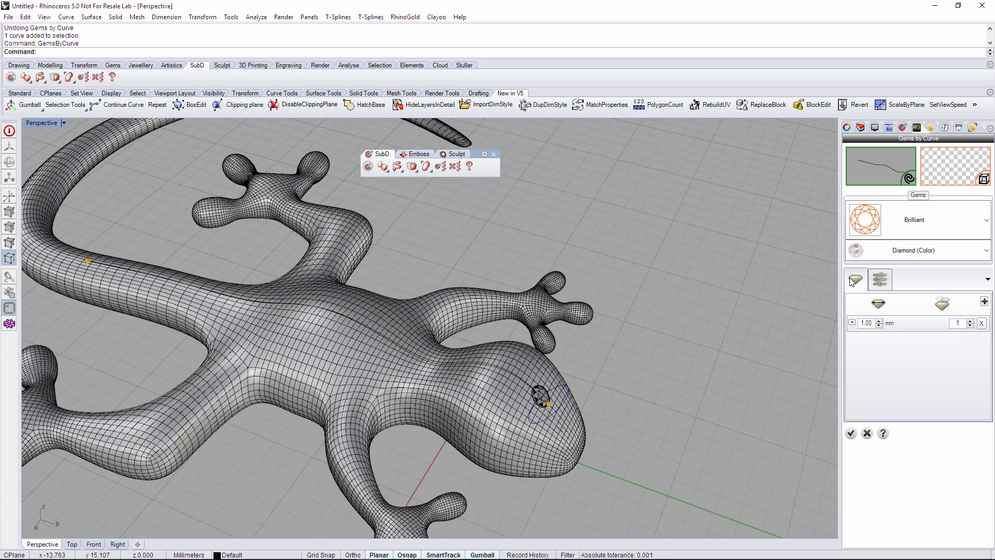
right_click_drag(558, 378, 582, 373)
left_click(985, 301)
left_click(985, 302)
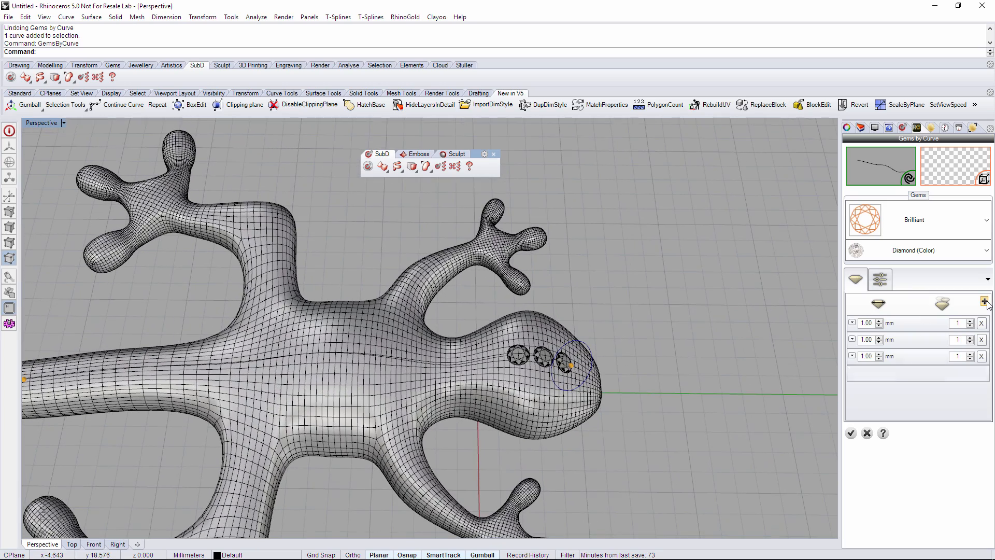
left_click(985, 302)
left_click(984, 302)
Set the second and fourth gem entries to 1.20 mm and the third to 1.50 mm.
right_click_drag(649, 396, 635, 390)
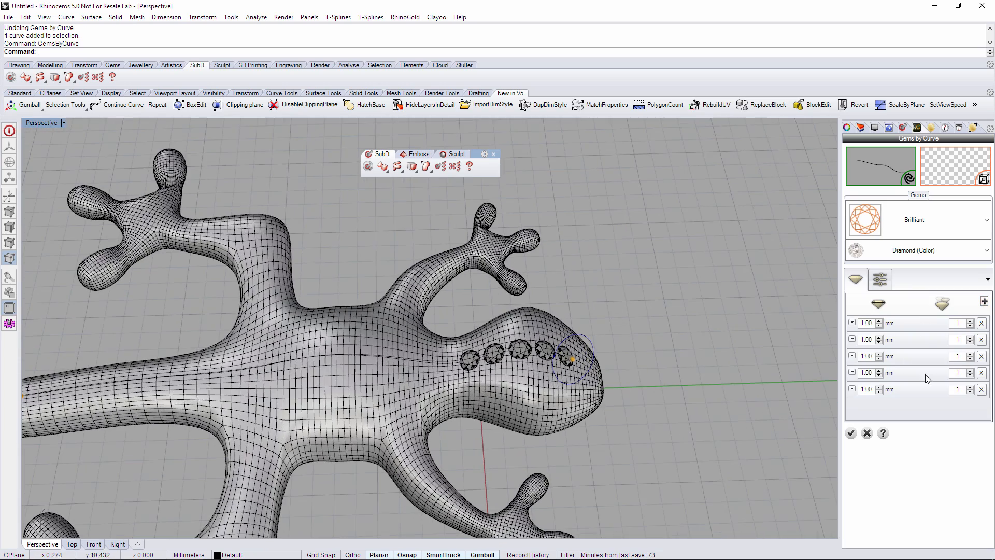
left_click(878, 340)
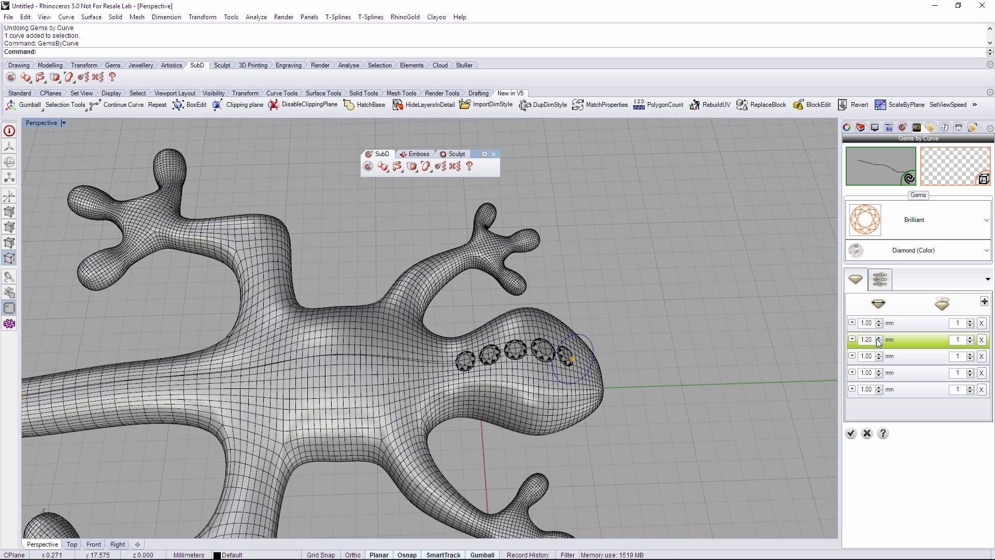
left_click(878, 339)
left_click(879, 344)
left_click(880, 353)
left_click(880, 353)
left_click(879, 353)
left_click(880, 353)
left_click(880, 354)
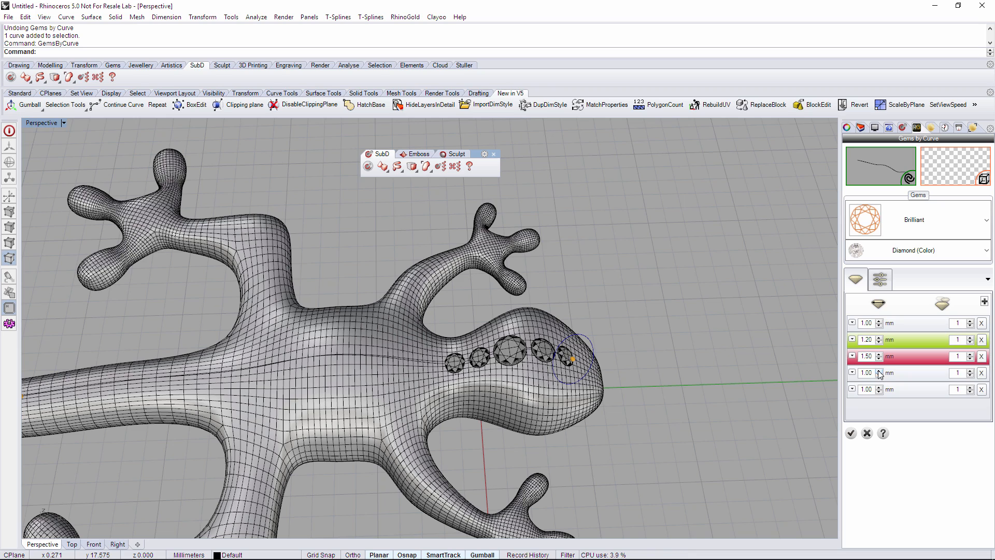
left_click(880, 370)
left_click(880, 370)
Set the quantity of the 1.50 mm gems to 7.
right_click_drag(686, 348, 726, 335)
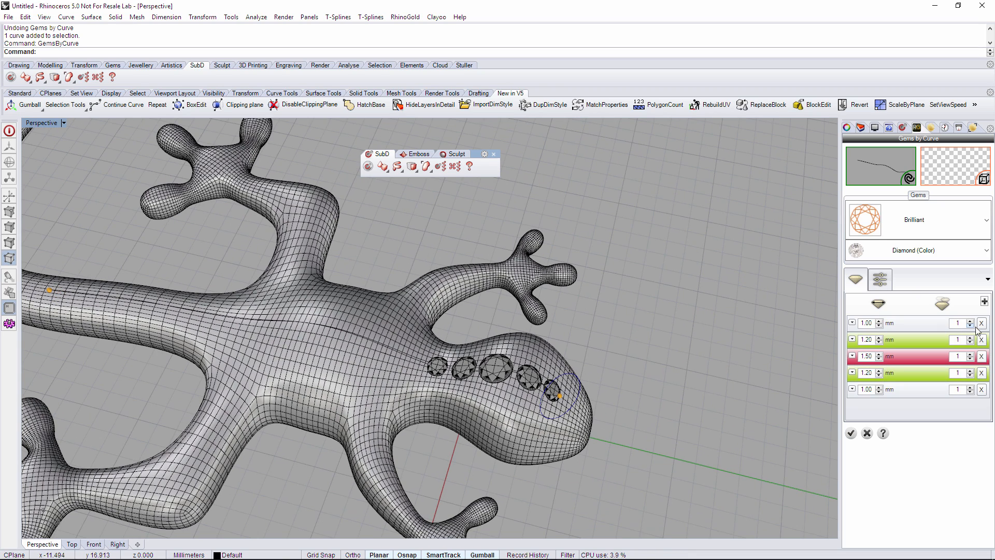
left_click(970, 354)
left_click(971, 354)
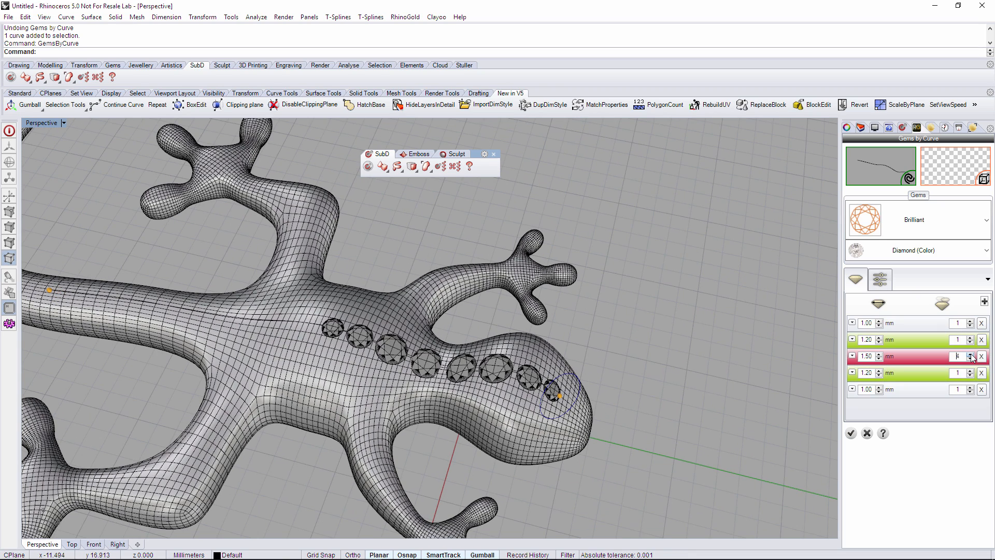
left_click(970, 354)
left_click(970, 354)
left_click(970, 354)
left_click(970, 354)
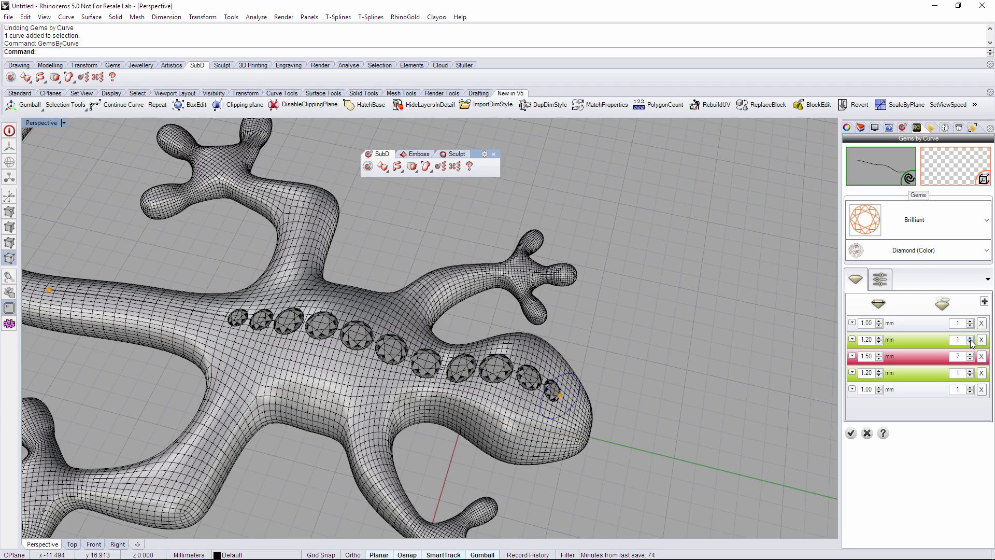
Set the quantity of both 1.20 mm gem entries to 4.
left_click(970, 337)
left_click(971, 338)
left_click(970, 371)
left_click(970, 371)
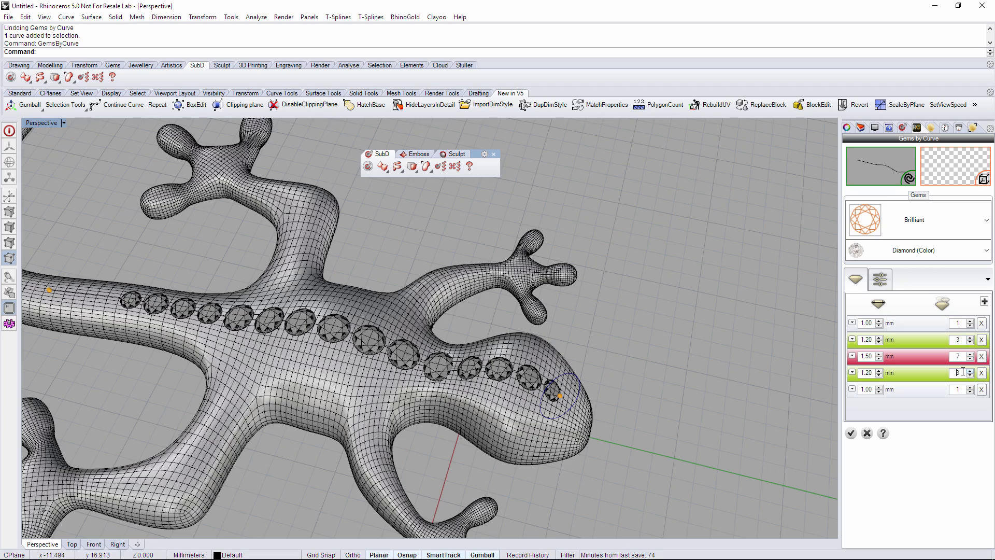
right_click_drag(591, 389, 376, 335)
right_click_drag(557, 348, 646, 316)
left_click(970, 338)
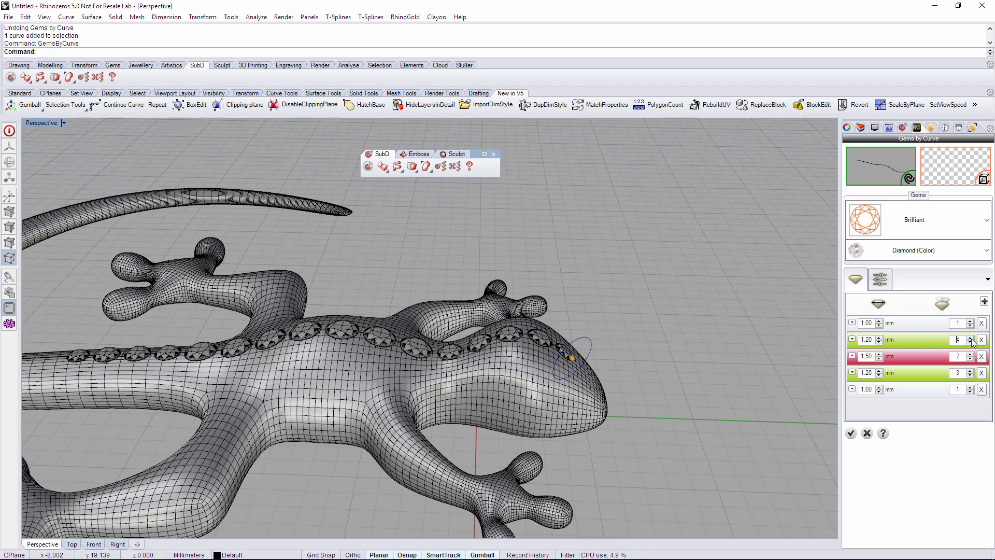
right_click_drag(825, 334, 808, 376)
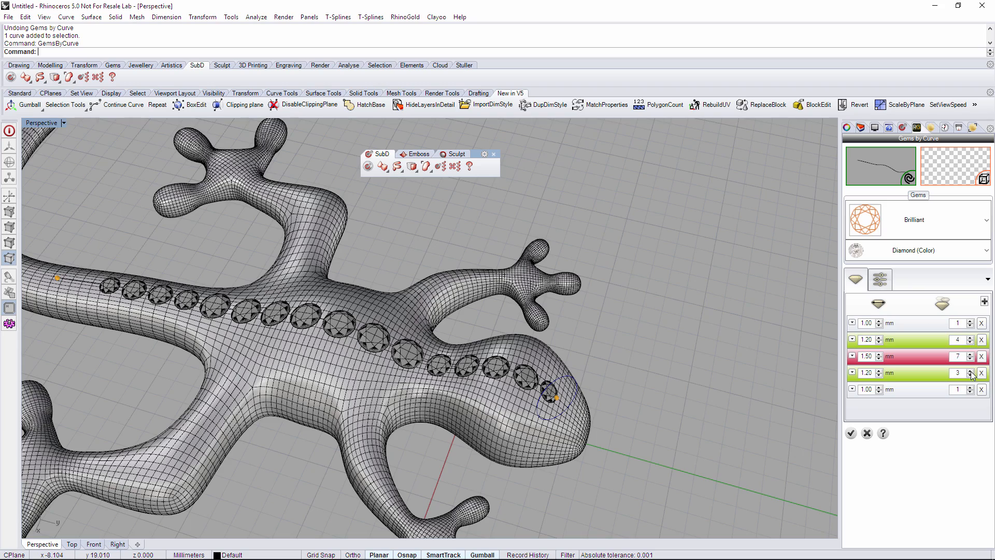
left_click(970, 371)
Change the gem layout to align the gem tables with the curve, sinking the stones into the lizard's back.
scroll(576, 350, "down", 3)
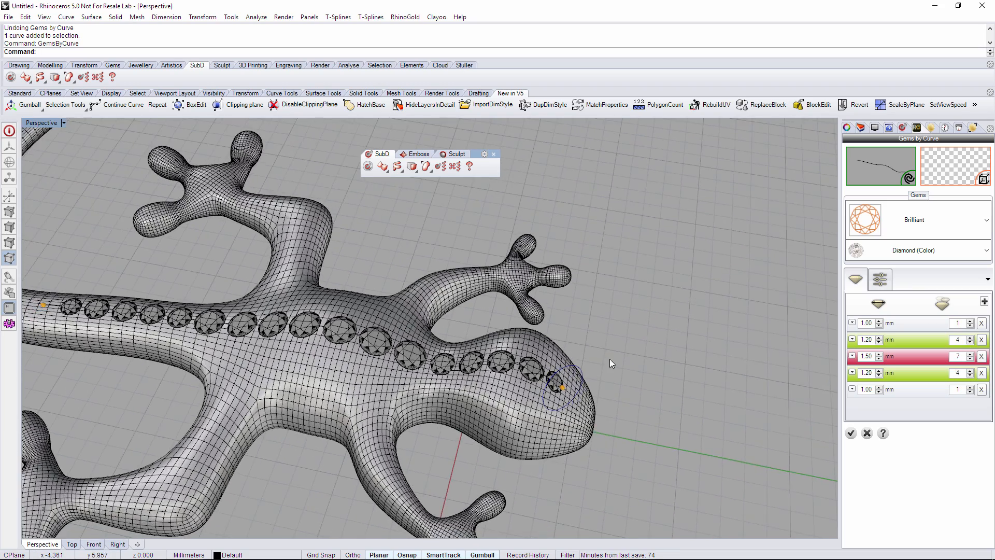
mouse_move(610, 359)
right_mouse_down()
mouse_move(642, 368)
mouse_move(642, 358)
mouse_move(622, 373)
right_mouse_up()
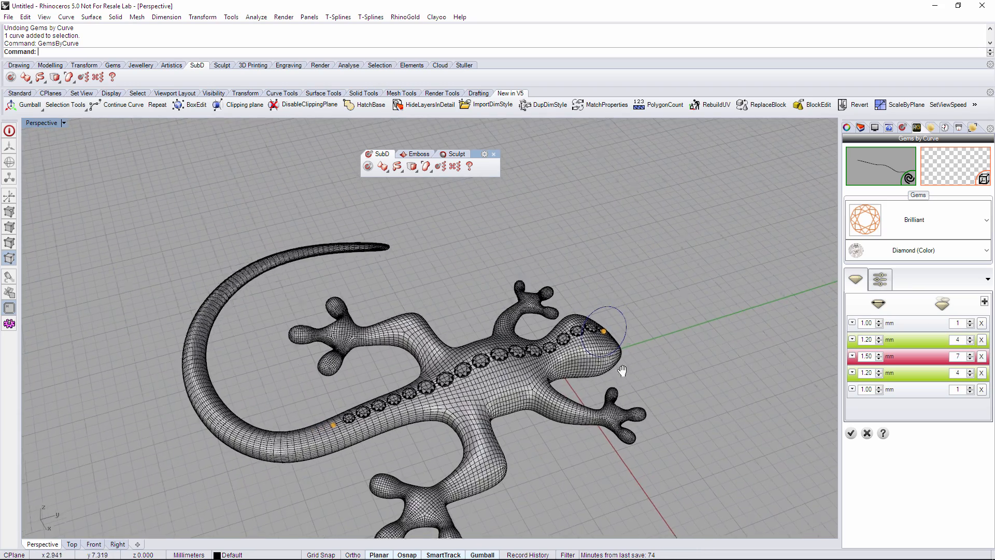
scroll(580, 358, "up", 5)
right_click_drag(482, 367, 437, 303)
scroll(440, 319, "up", 3)
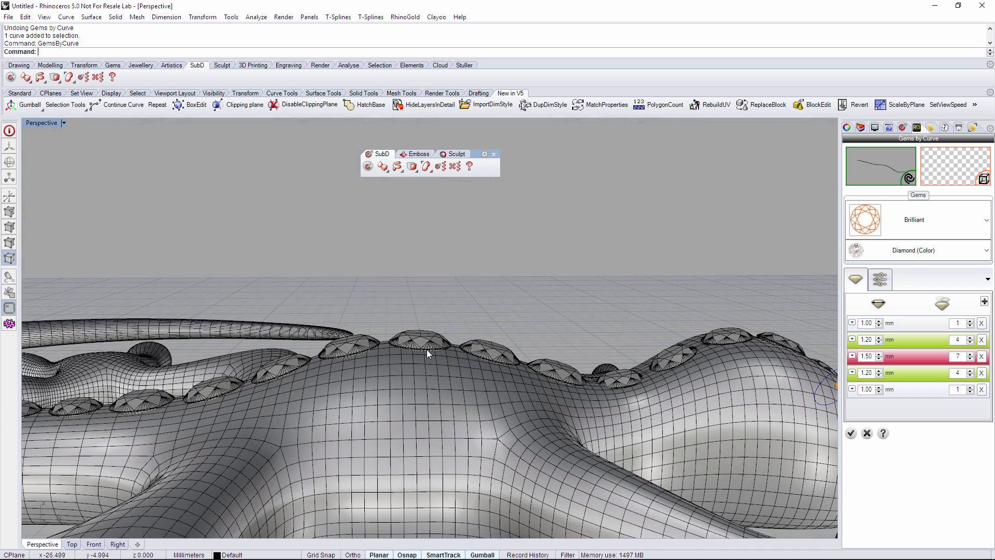
mouse_move(428, 349)
right_mouse_down()
mouse_move(426, 334)
mouse_move(424, 365)
right_mouse_up()
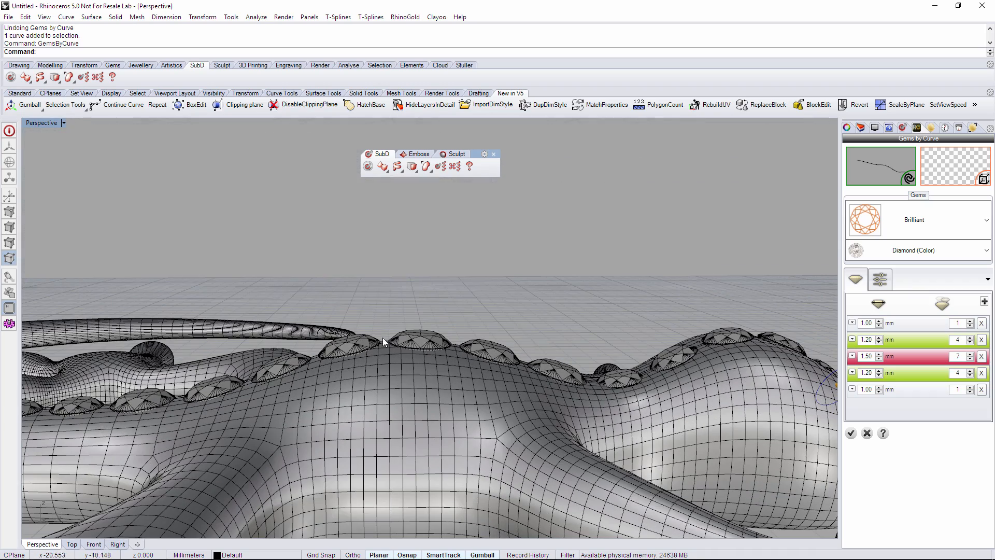
left_click(880, 278)
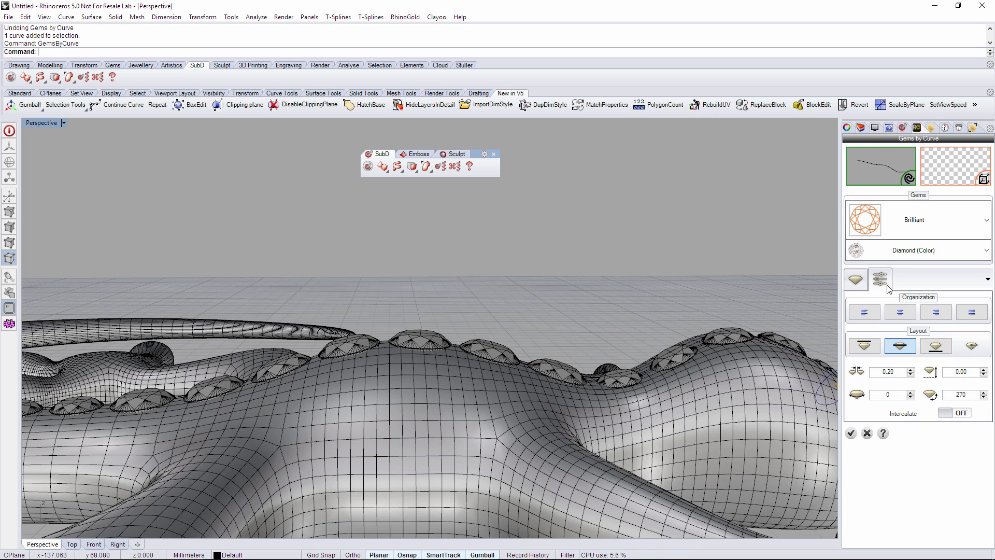
left_click(863, 350)
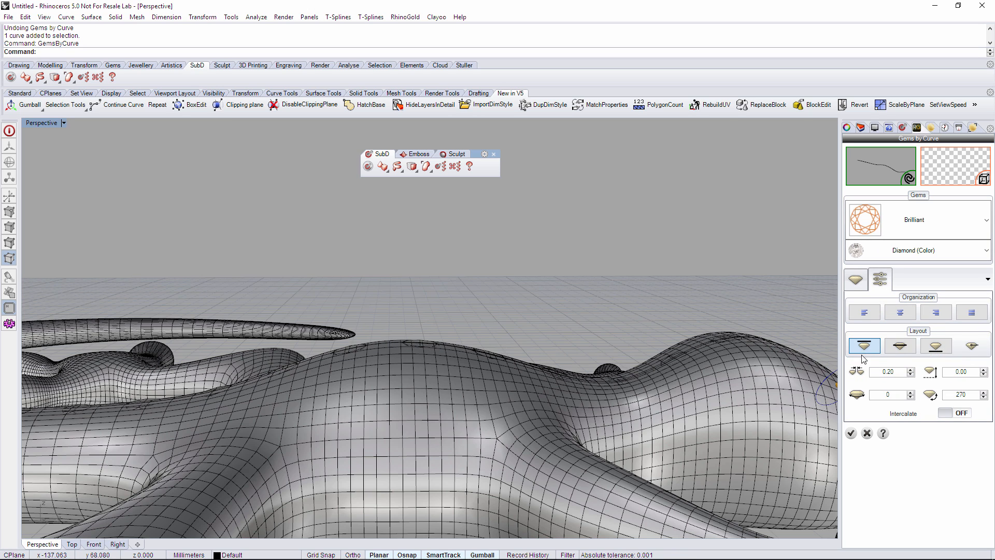
Inspect the sunken gems along the back and accept the Gems by Curve arrangement.
right_click_drag(570, 322, 648, 355)
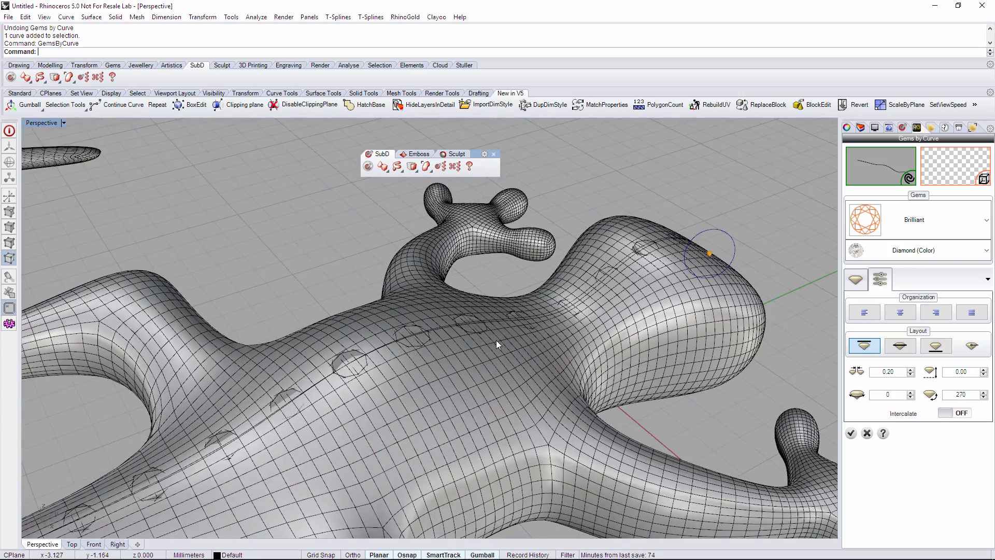
scroll(498, 341, "down", 2)
scroll(496, 331, "down", 3)
right_click_drag(497, 335, 401, 363, "shift")
scroll(398, 369, "up", 2)
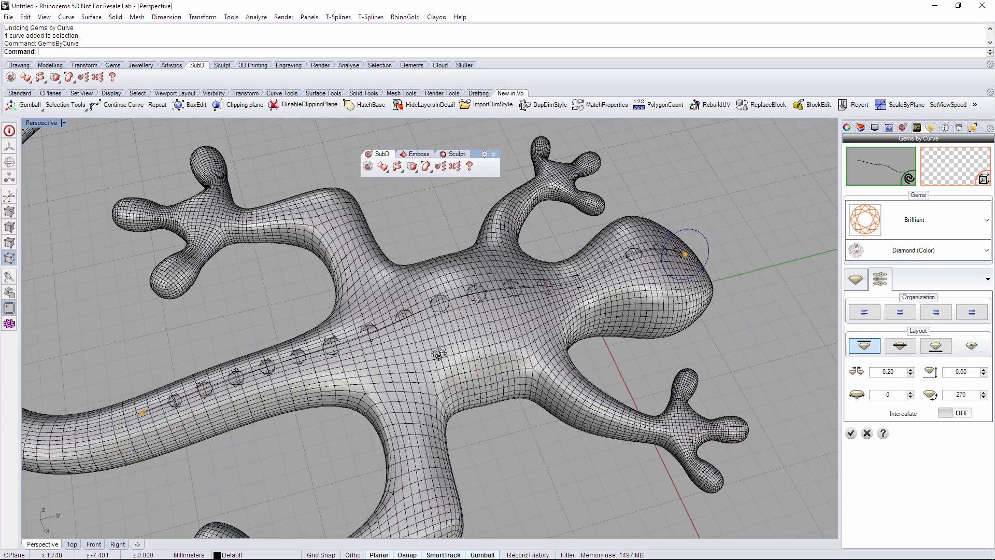
right_click_drag(462, 385, 664, 390)
left_click(851, 435)
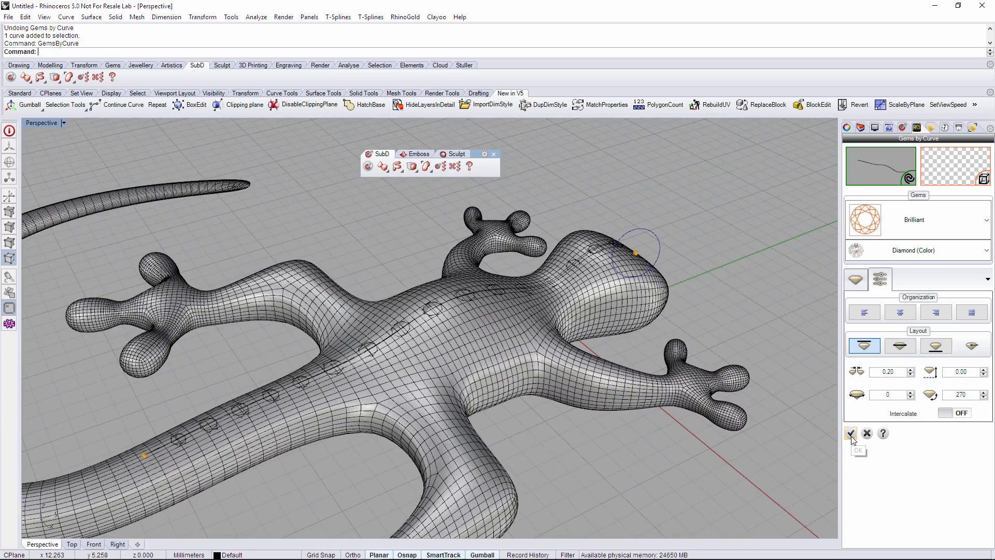
Select the projected curve running along the lizard's back and hide it.
right_click_drag(636, 299, 579, 280)
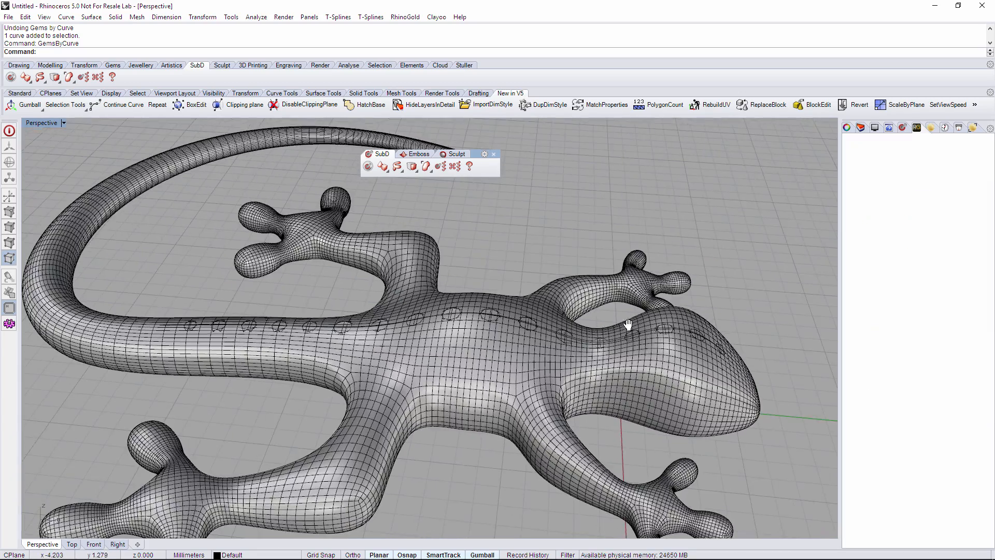
scroll(558, 307, "down", 3)
scroll(504, 297, "up", 5)
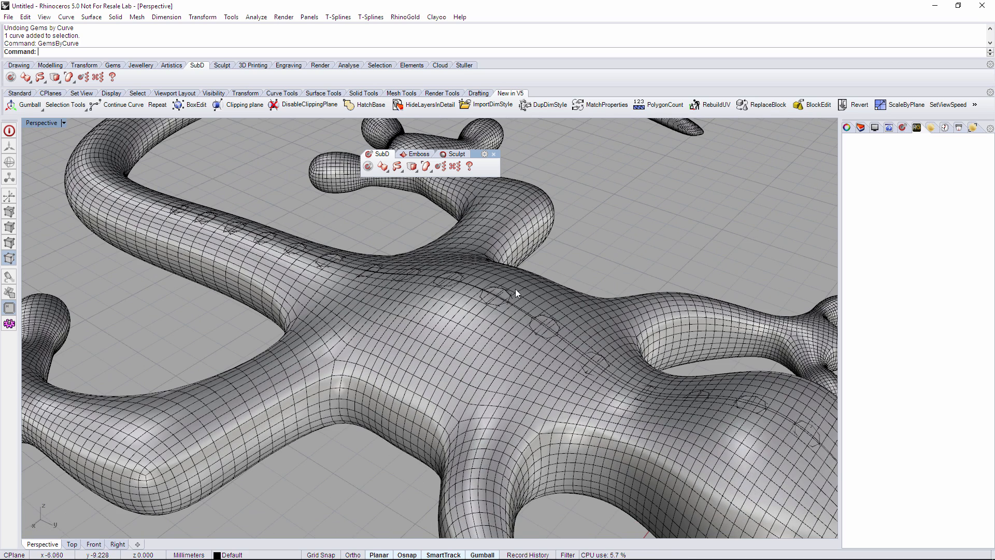
left_click(565, 339)
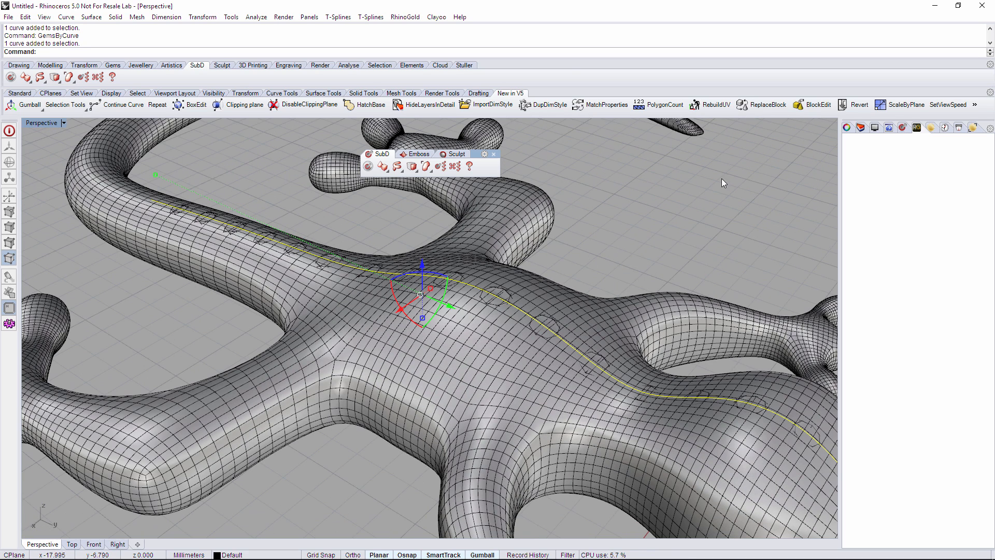
type("hid")
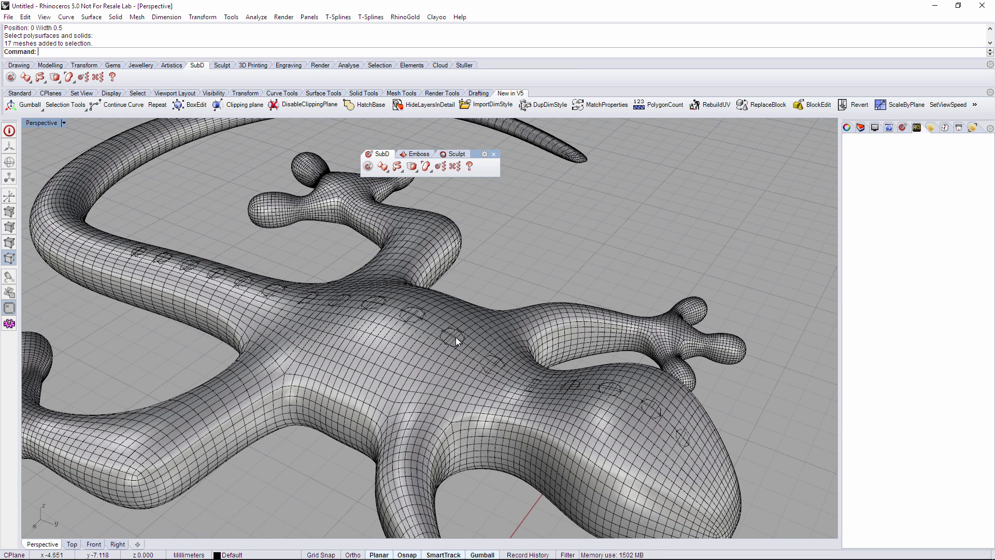
Start RhinoGold's Channel Cutter, select all gems with SelGems, and assign them as the cutter's input gems.
left_click(861, 128)
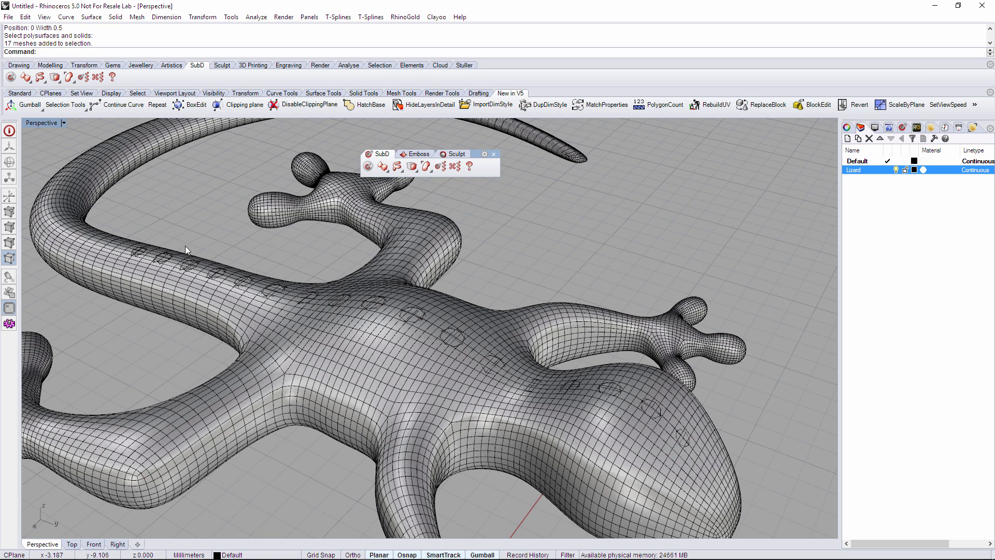
left_click(405, 16)
mouse_move(440, 88)
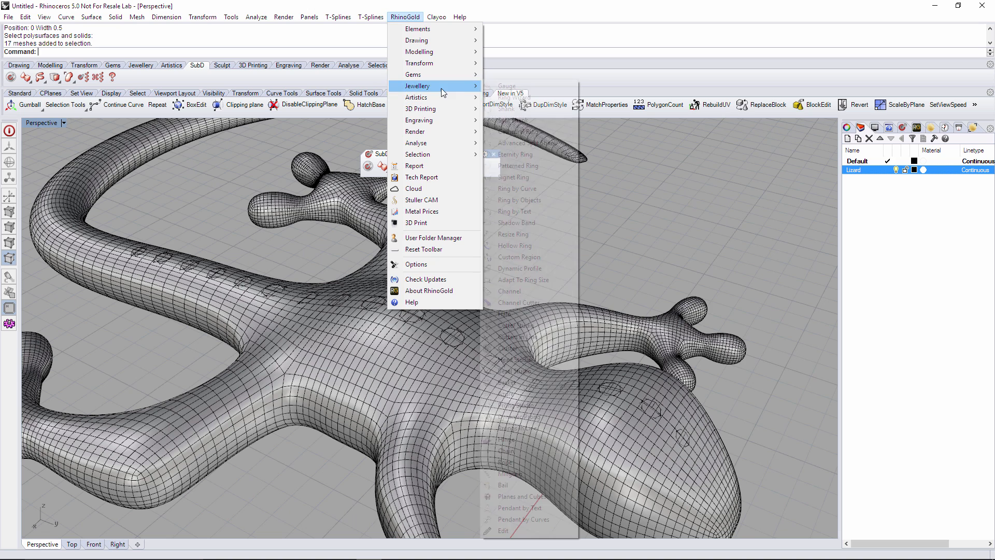
left_click(522, 302)
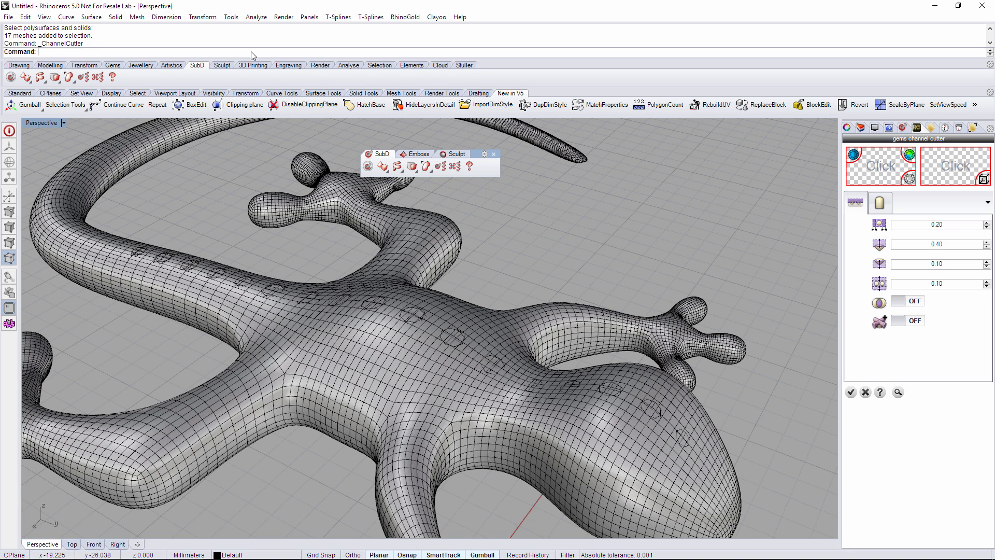
type("SelGems")
key("Return")
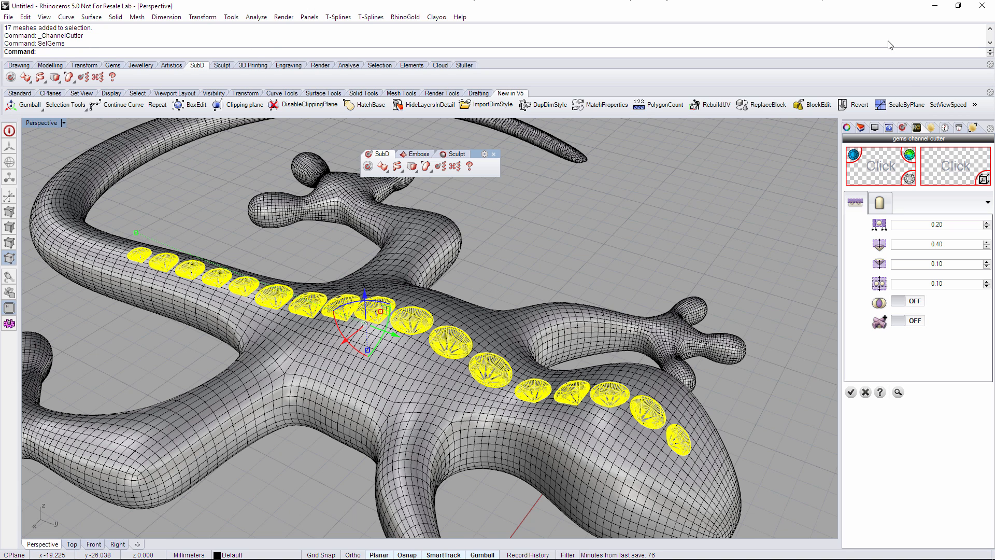
left_click(884, 176)
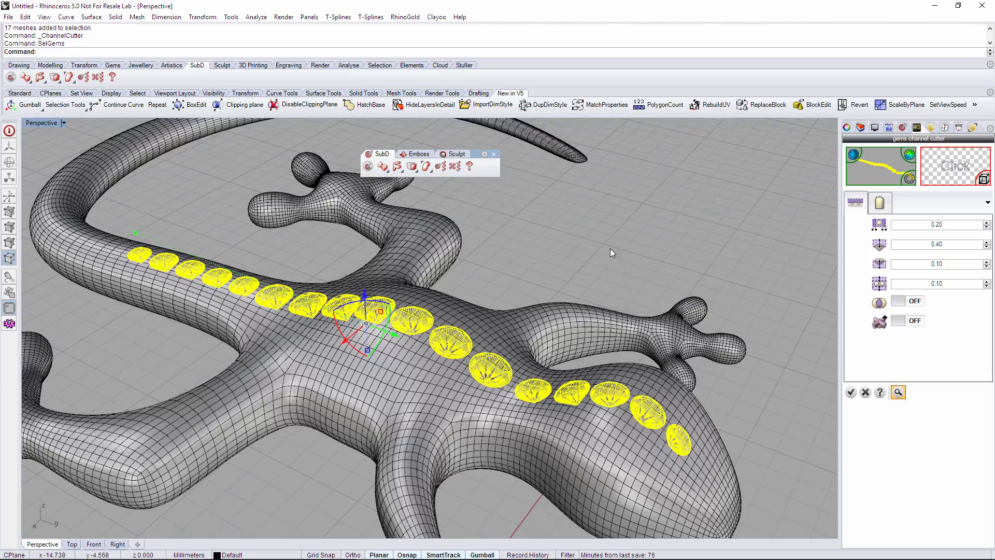
Preview the channel cutter and examine its fit around the gems in Wireframe display before returning the viewport to Shaded.
left_click(898, 393)
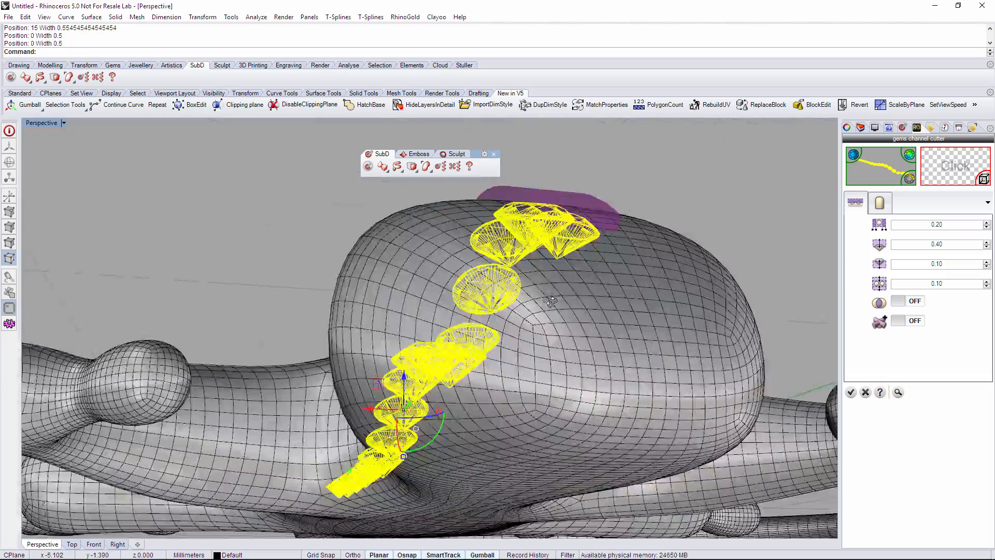
right_click_drag(550, 301, 555, 336)
right_click(39, 126)
left_click(51, 149)
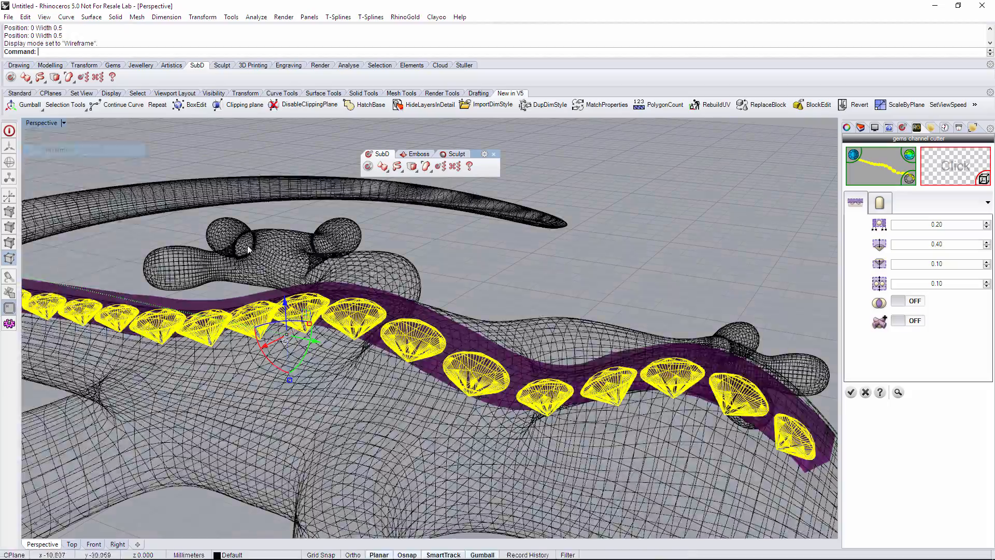
scroll(363, 337, "up", 3)
right_click_drag(385, 358, 369, 406)
scroll(183, 498, "down", 6)
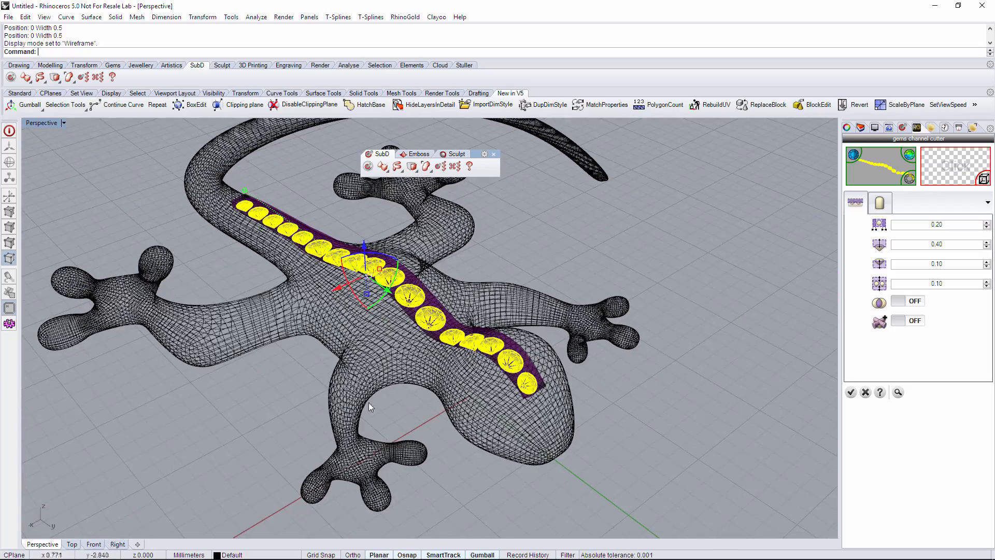
left_click(37, 127)
left_click(50, 160)
right_click_drag(304, 293, 515, 348)
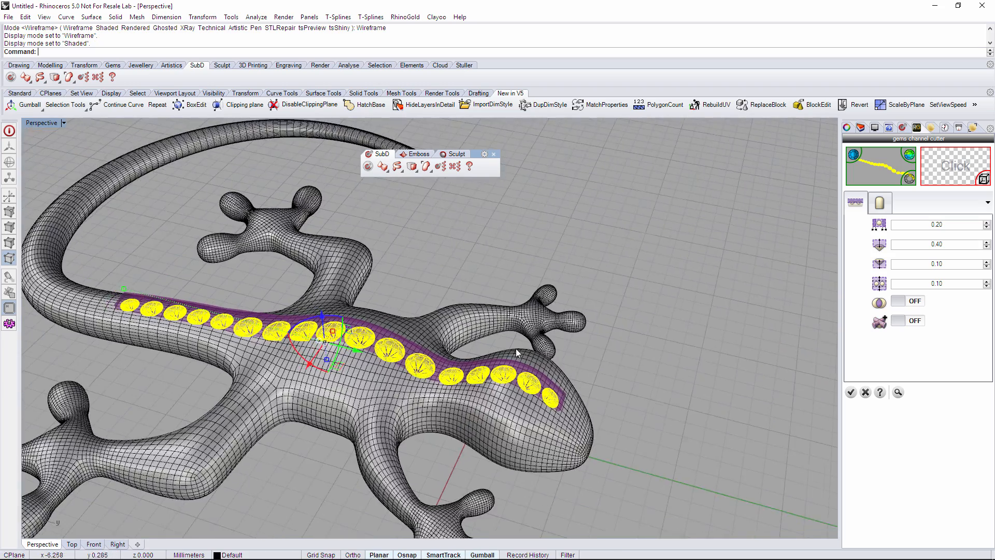
scroll(517, 349, "up", 4)
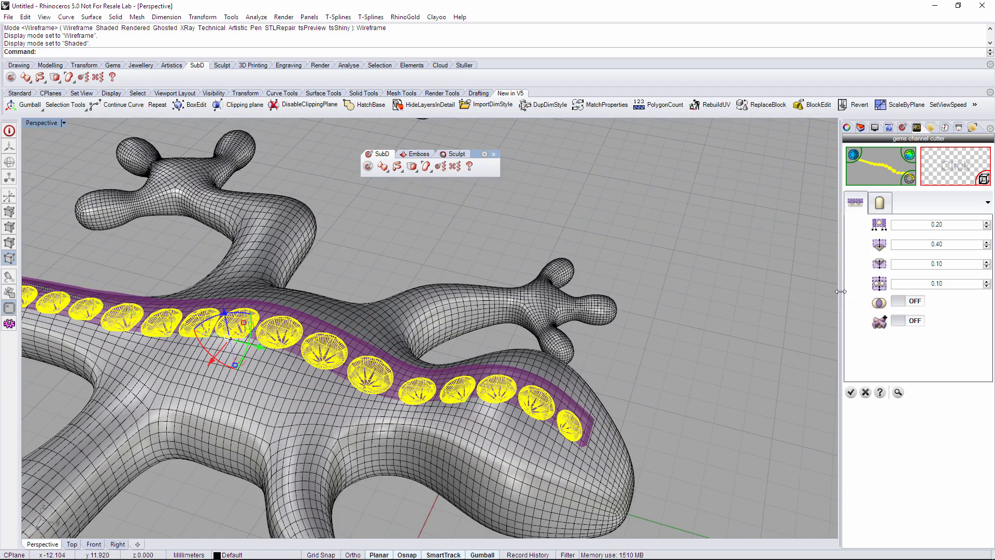
Enable only Copy Cutter to Document, accept the channel cutter, and clear the selection.
left_click(899, 301)
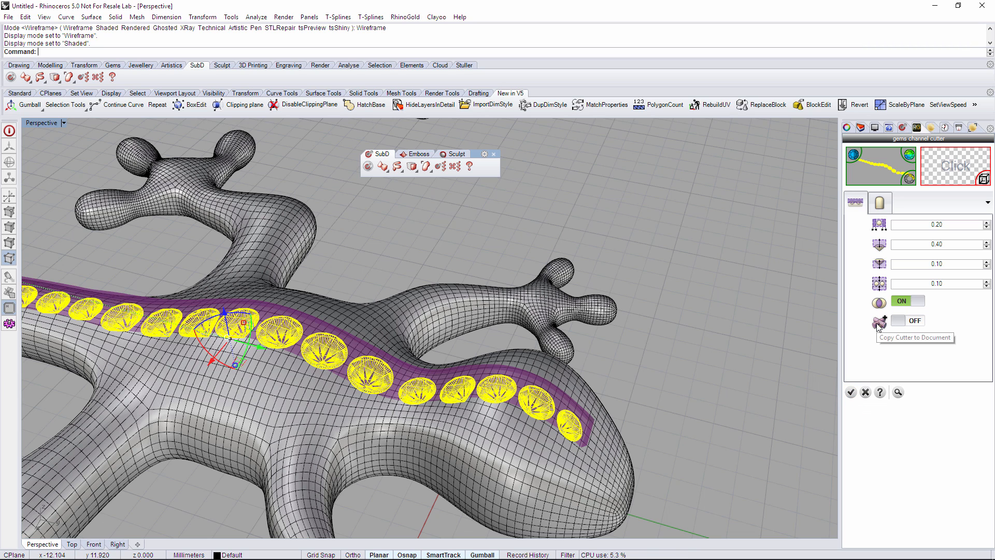
left_click(903, 321)
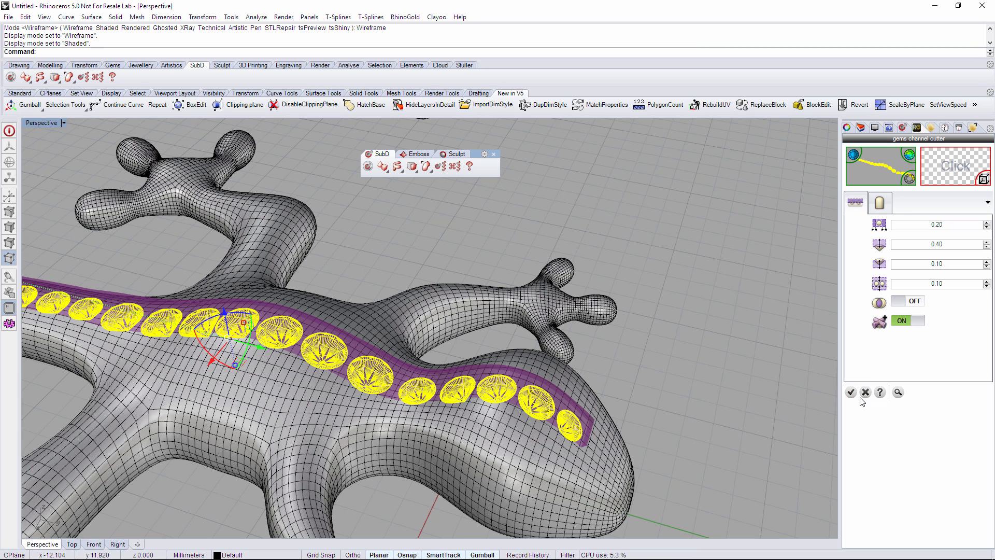
right_click_drag(720, 381, 772, 424)
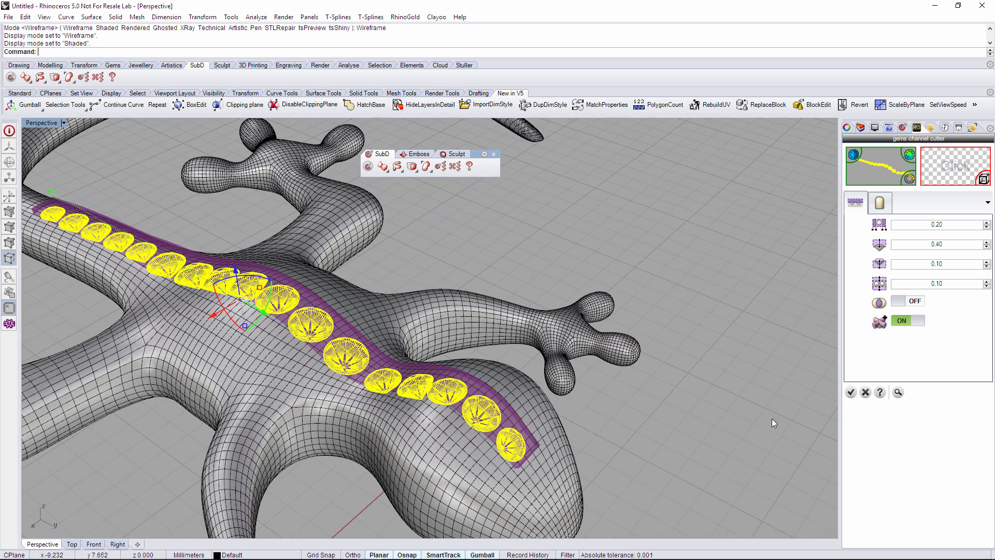
left_click(852, 392)
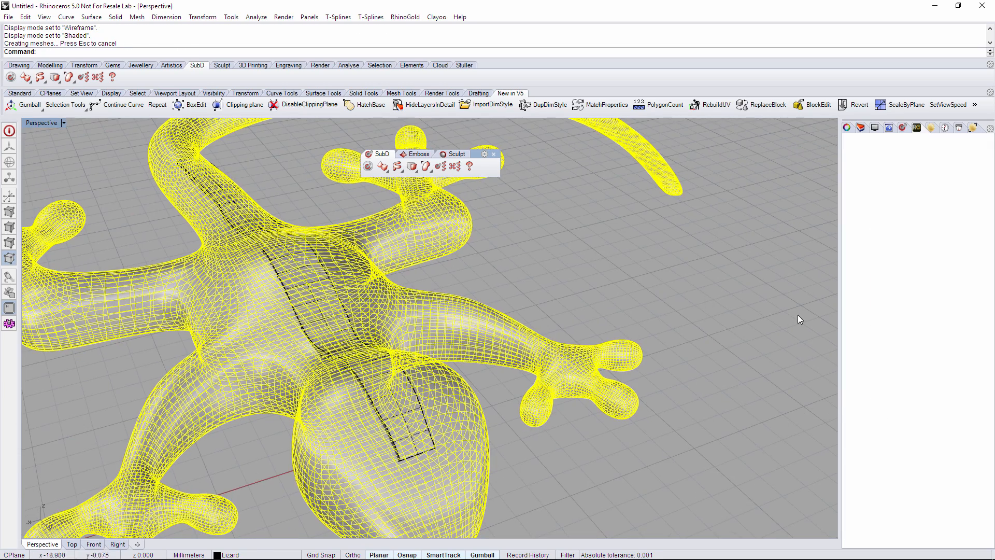
key("Escape")
right_click_drag(396, 405, 465, 399)
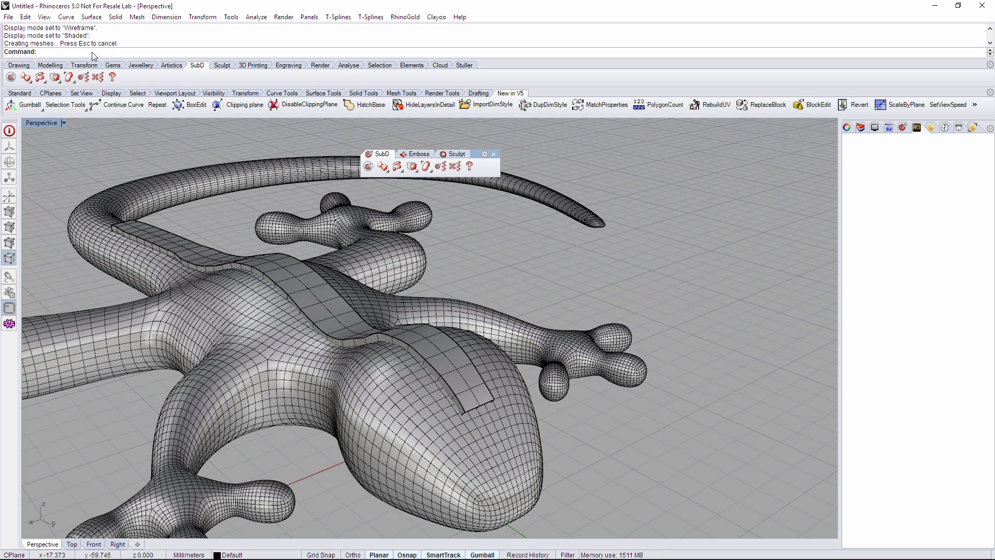
Subtract the channel cutter from the lizard body with MeshBooleanDifference.
type("MeshBooleanDifference")
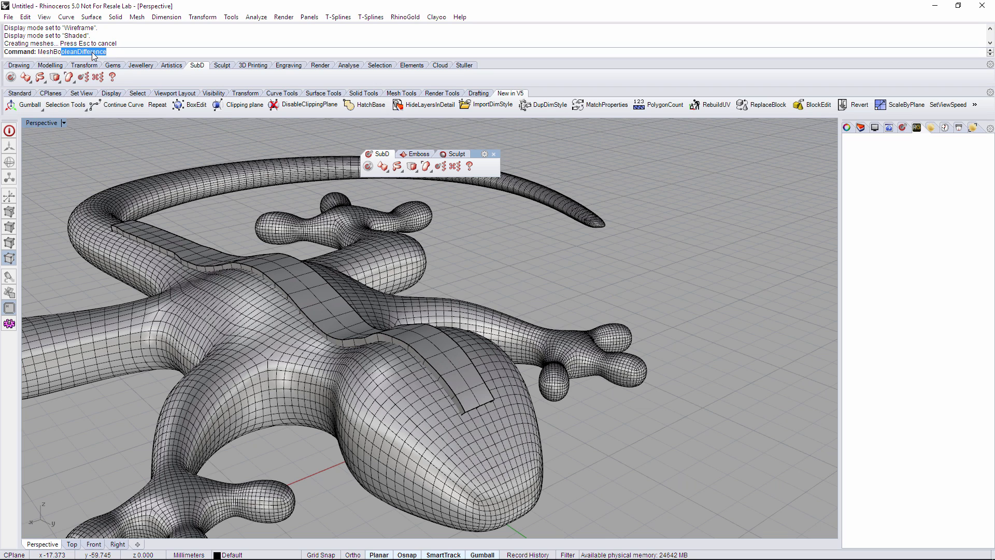
key("Return")
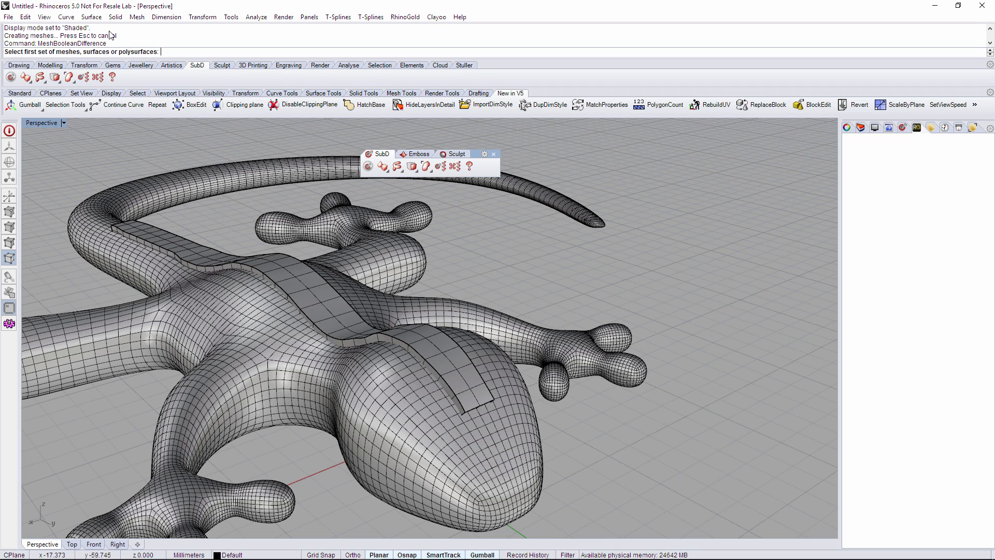
left_click(496, 362)
key("Return")
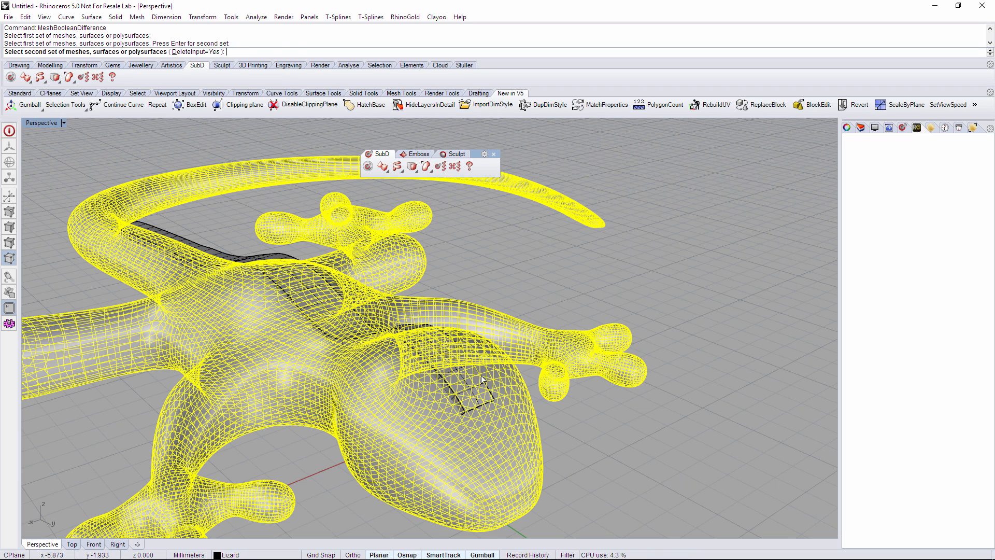
left_click(480, 382)
key("Return")
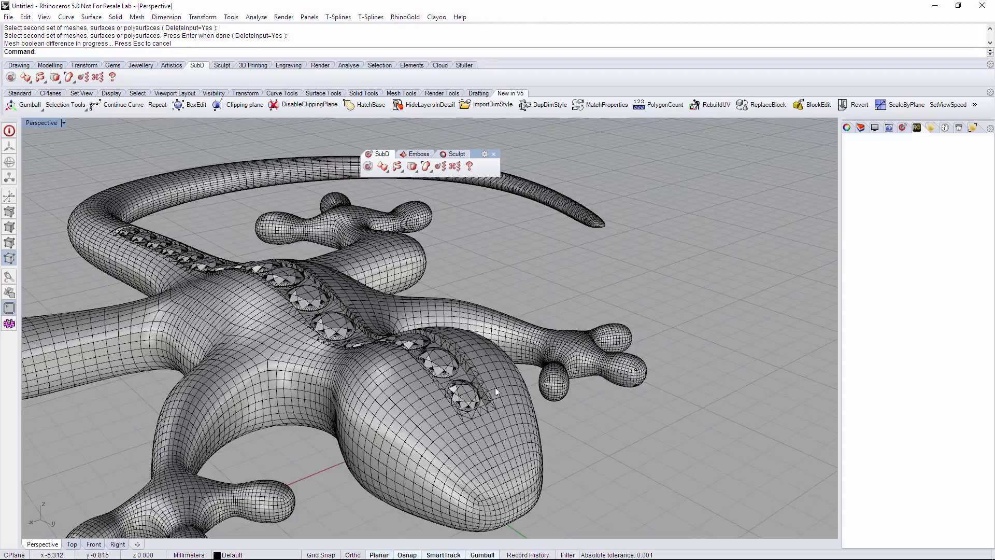
Inspect the cut channel along the back and select all the gems with SelGems.
mouse_move(492, 391)
right_mouse_down()
mouse_move(218, 390)
mouse_move(490, 386)
right_mouse_up()
scroll(491, 387, "down", 5)
scroll(490, 387, "up", 10)
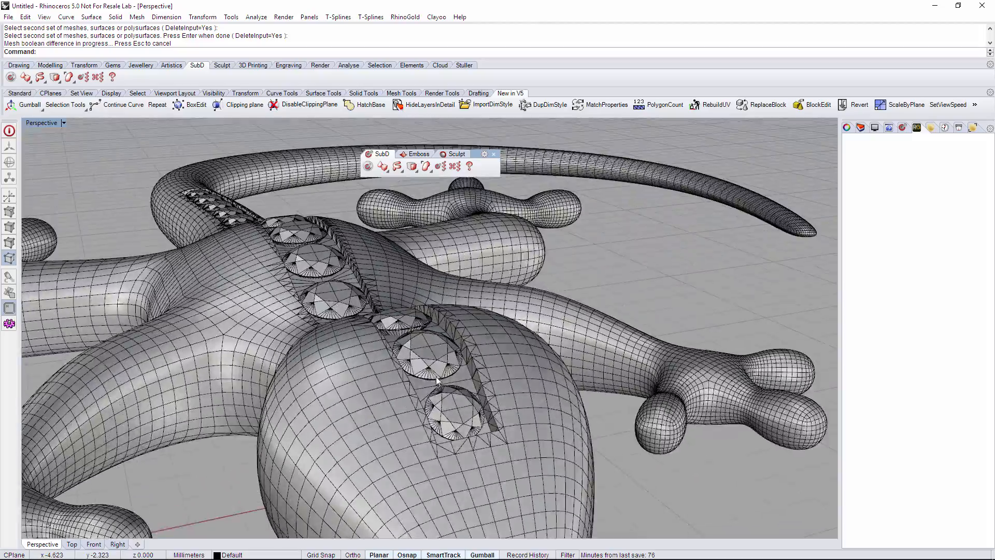
right_click_drag(437, 381, 435, 411)
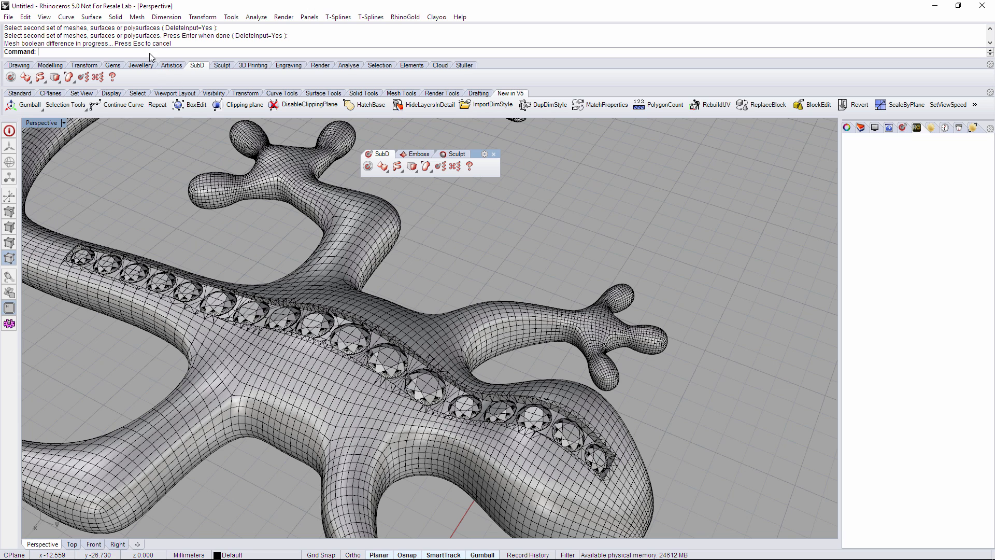
type("SelGems")
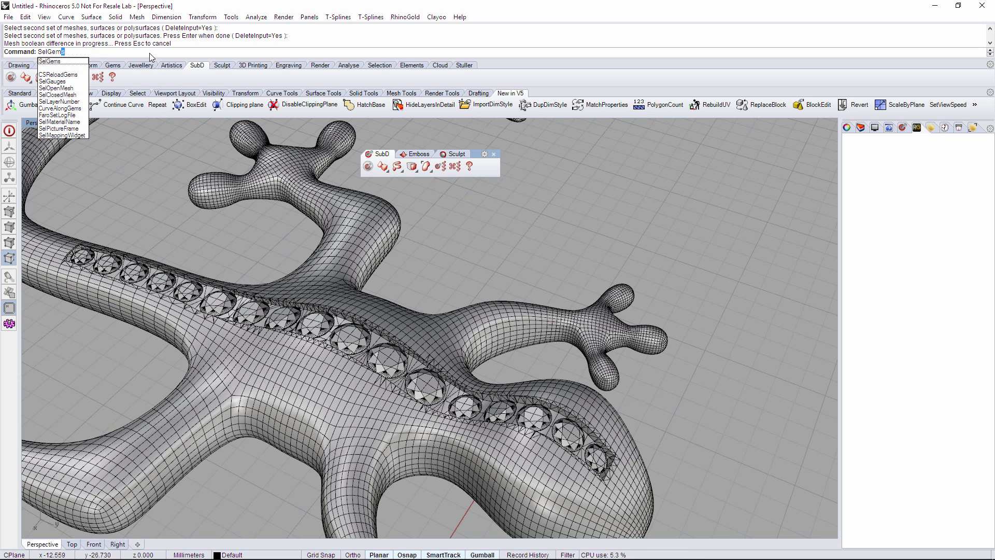
key("Return")
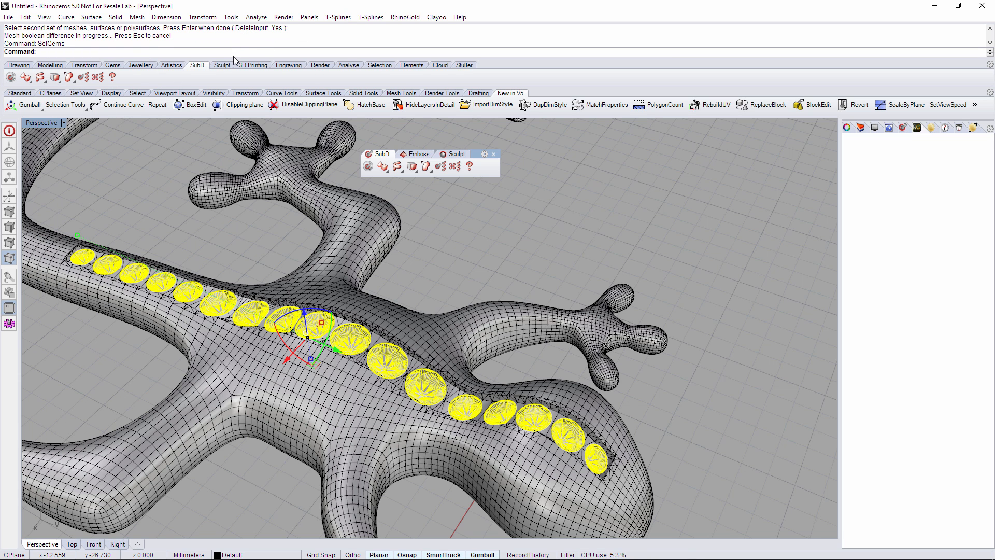
type("Pr")
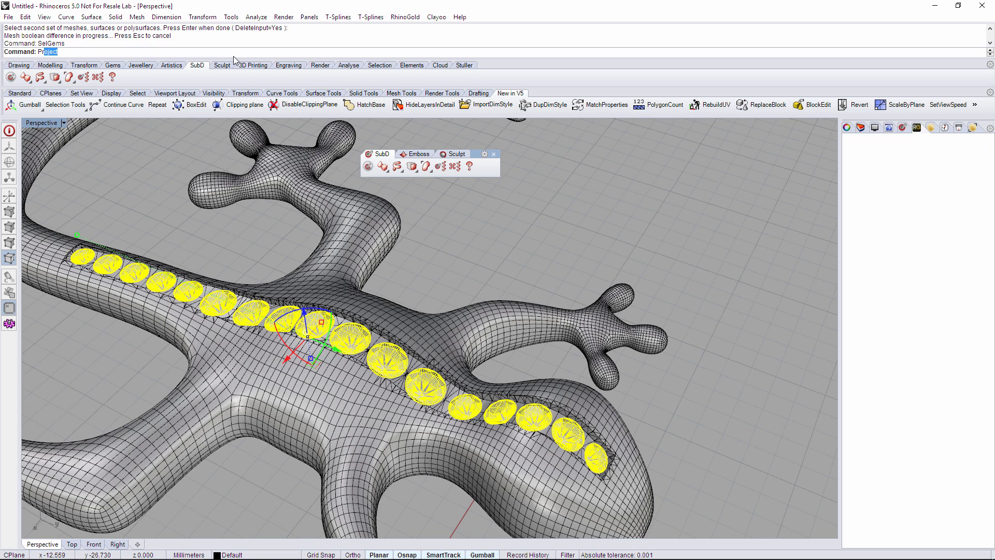
type("ong")
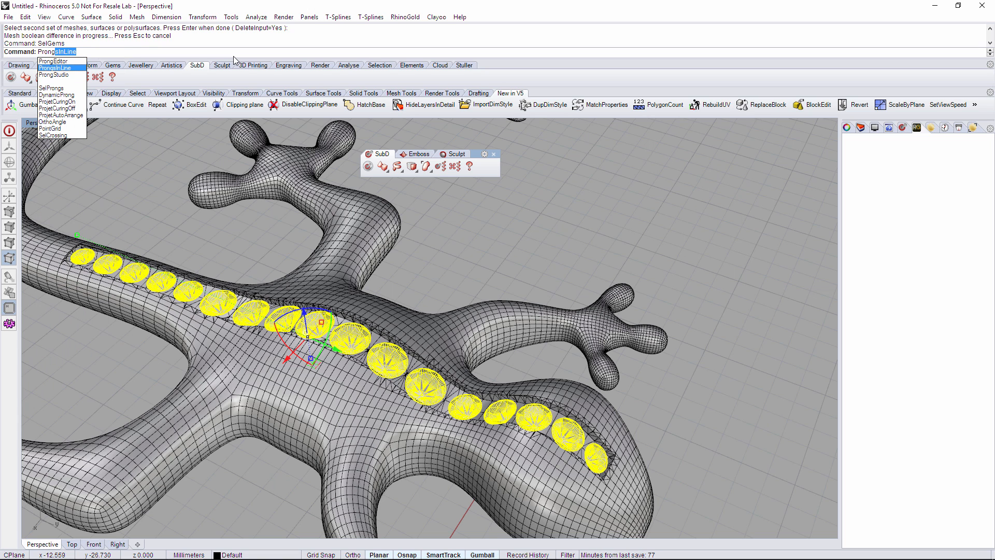
key("Down")
key("Return")
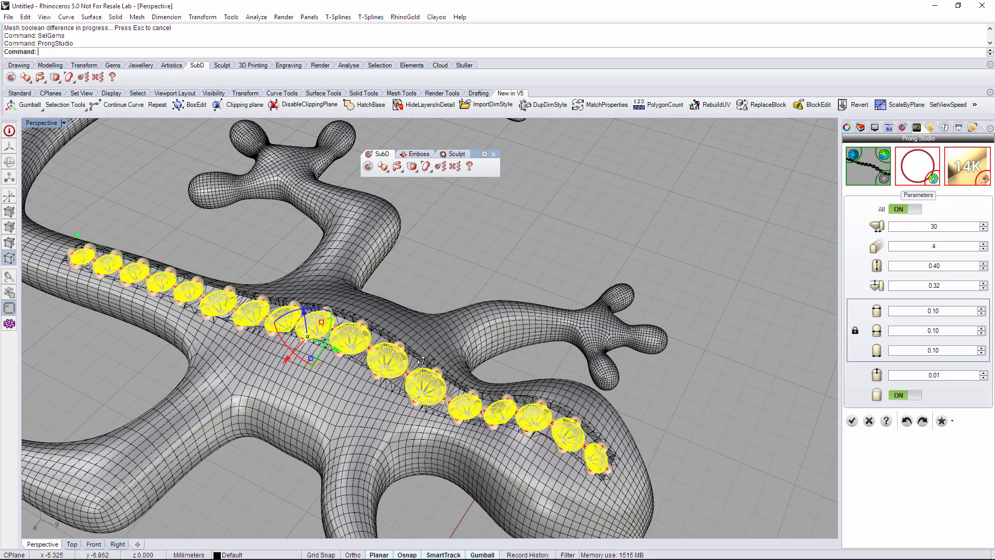
scroll(396, 367, "up", 5)
scroll(397, 367, "up", 2)
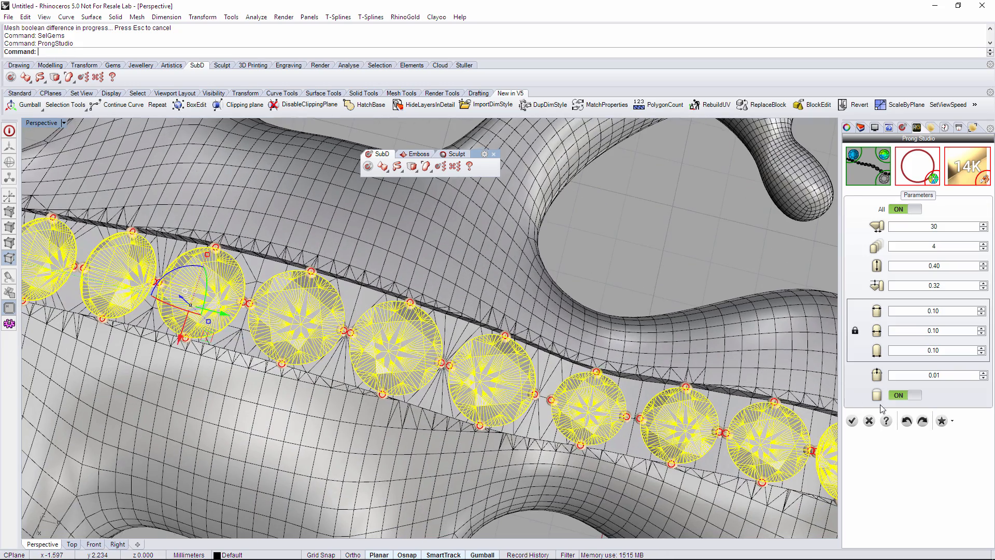
left_click(869, 422)
Start ProngsInLine on the selected gems and spread the centre prongs outward into pairs at both sides of the channel.
scroll(396, 288, "down", 6)
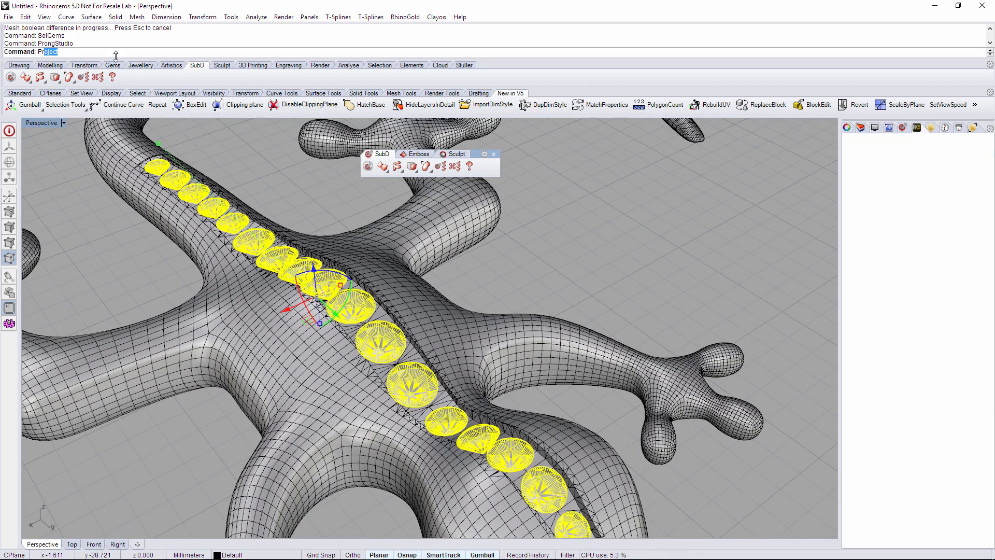
type("ngsInLin")
key("Return")
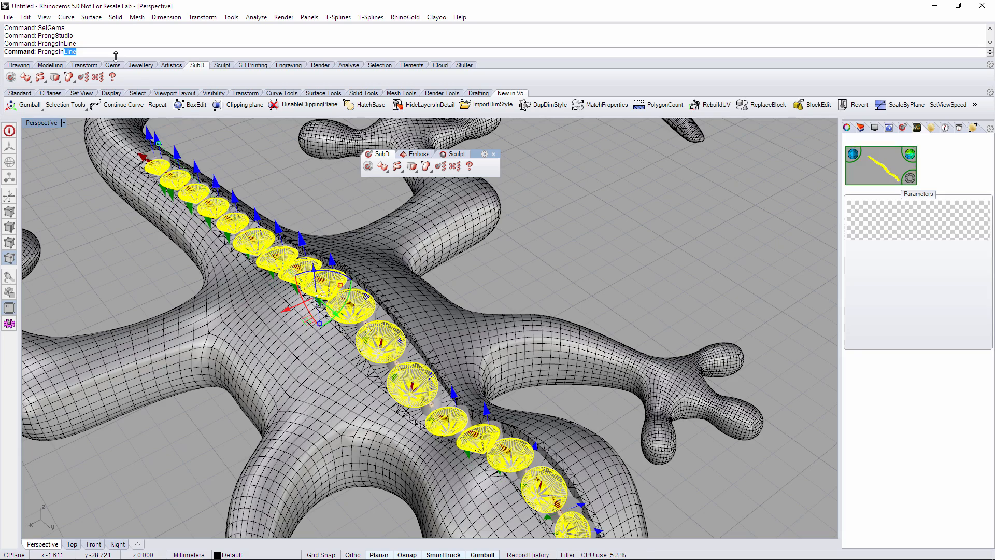
right_click_drag(456, 360, 402, 343)
scroll(399, 355, "up", 4)
scroll(402, 343, "up", 4)
scroll(363, 351, "down", 2)
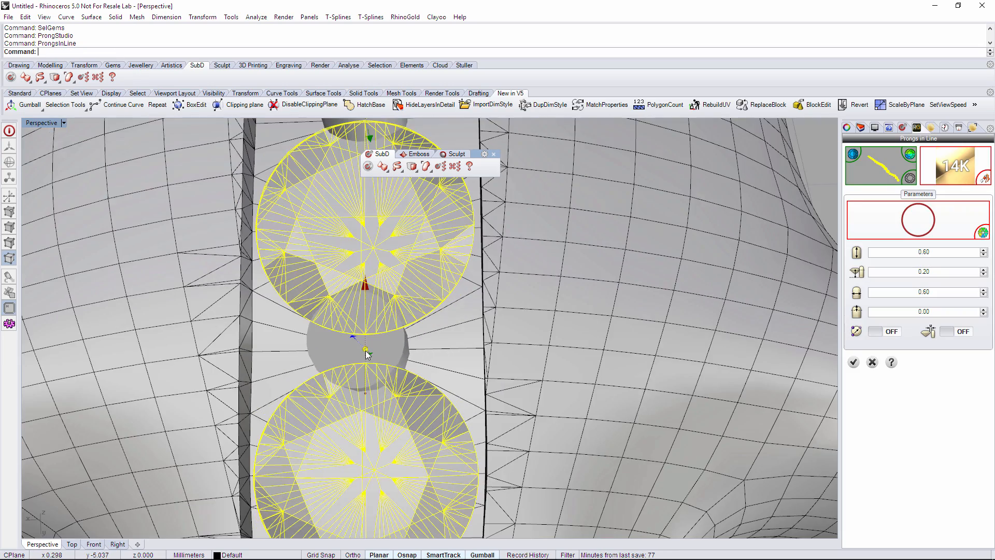
left_click_drag(366, 352, 437, 350)
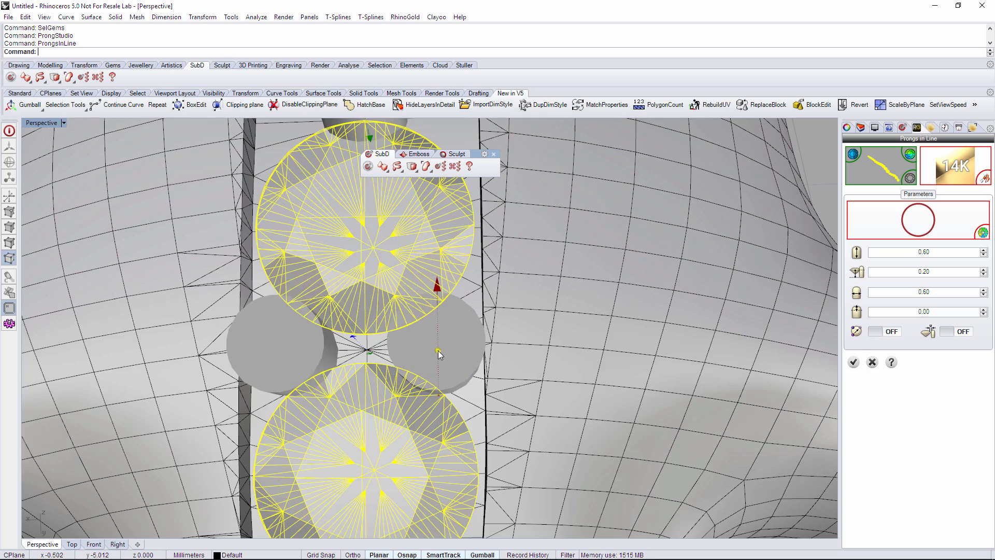
scroll(434, 351, "down", 4)
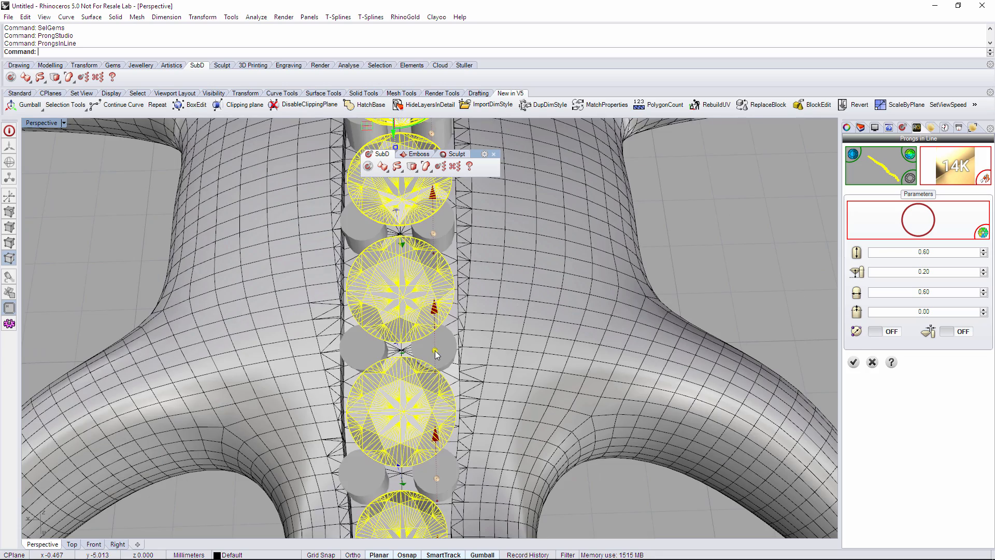
Round the tops of the prongs by setting their top rounding value to 0.20.
right_click_drag(422, 371, 529, 321)
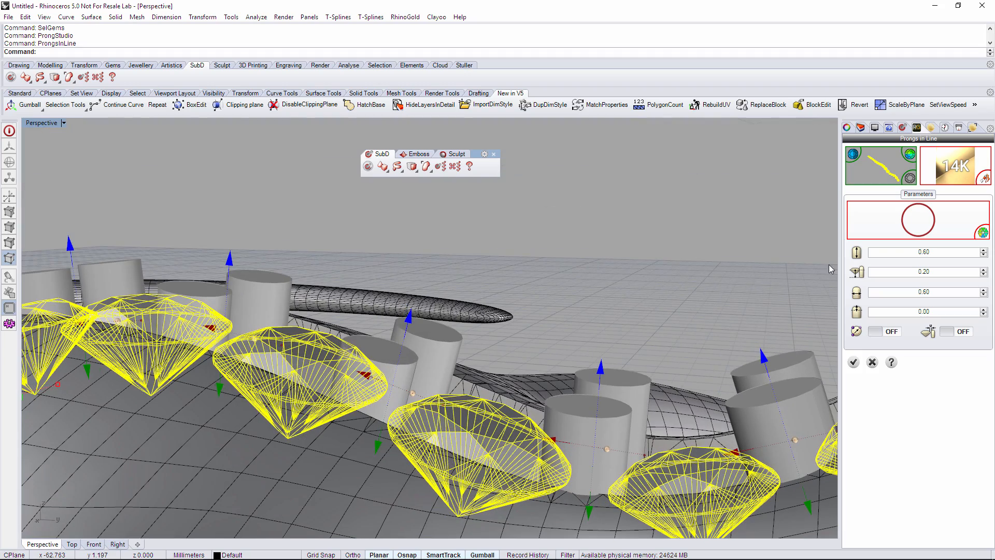
left_click(984, 310)
left_click(983, 309)
left_click(983, 309)
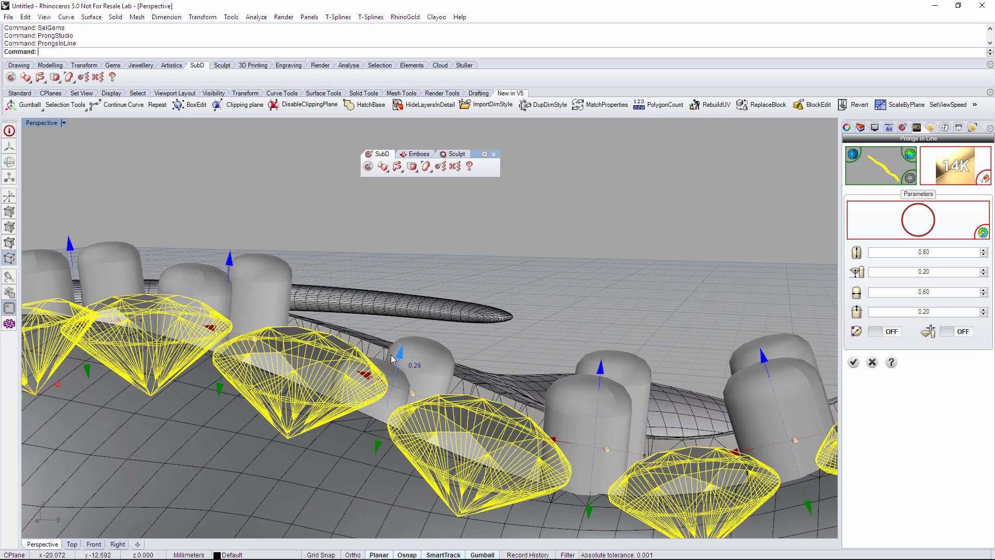
Lower the height of the prongs to about 0.15 so their domes sit close to the gem tops.
right_click_drag(392, 356, 483, 338)
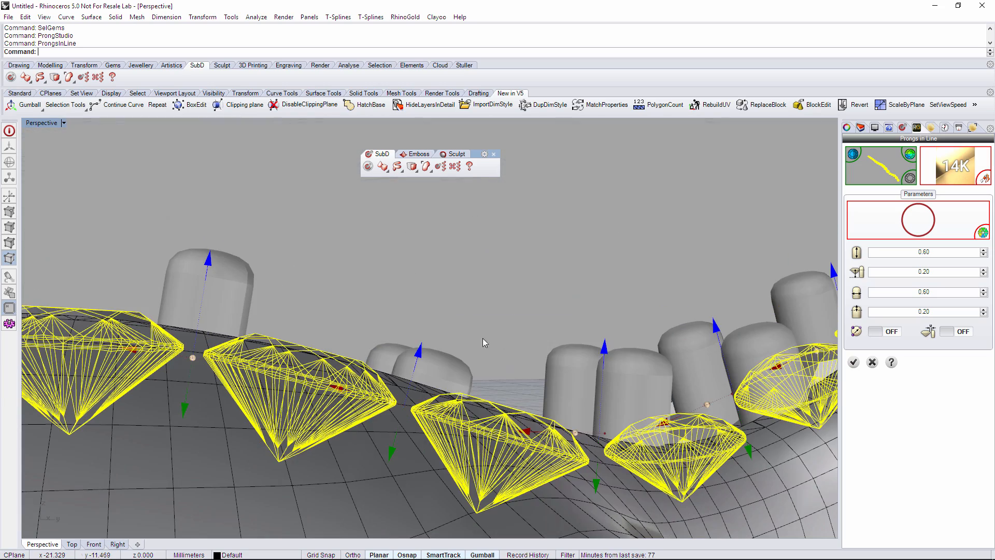
left_click_drag(418, 350, 413, 367)
right_click_drag(472, 336, 425, 369)
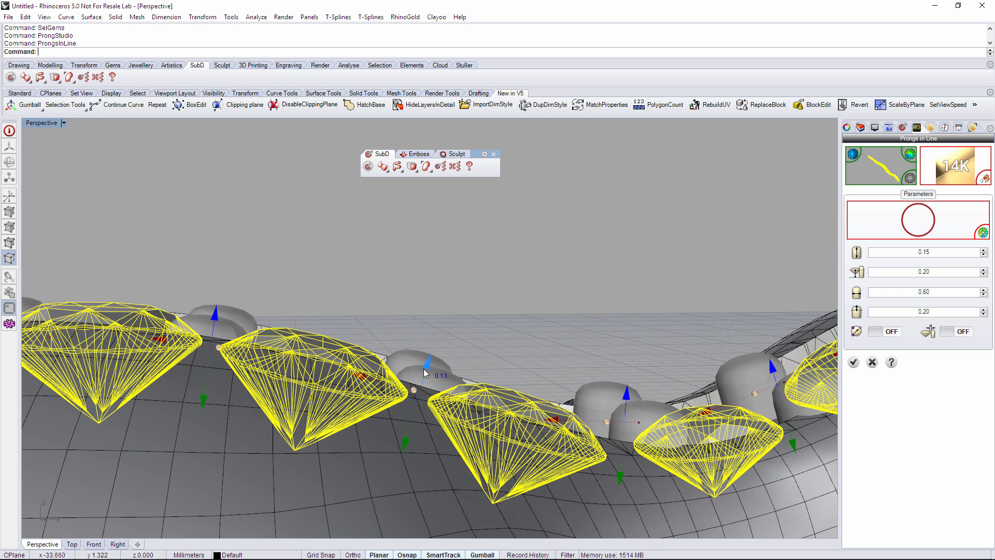
left_click_drag(424, 374, 424, 382)
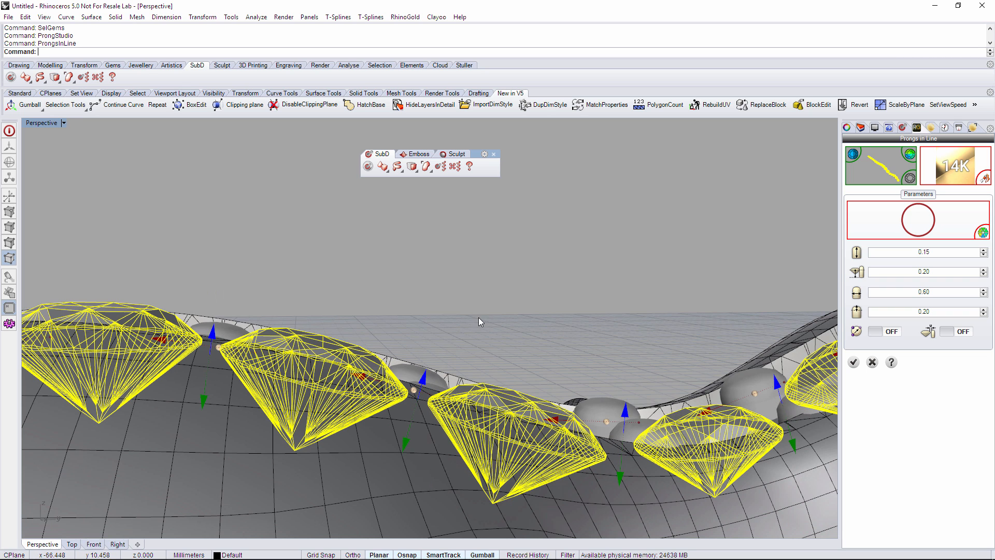
Examine the prong placement along the whole gem row, ending at the last gem on the lizard's head.
scroll(477, 327, "down", 7)
right_click_drag(478, 330, 483, 404)
scroll(496, 329, "up", 2)
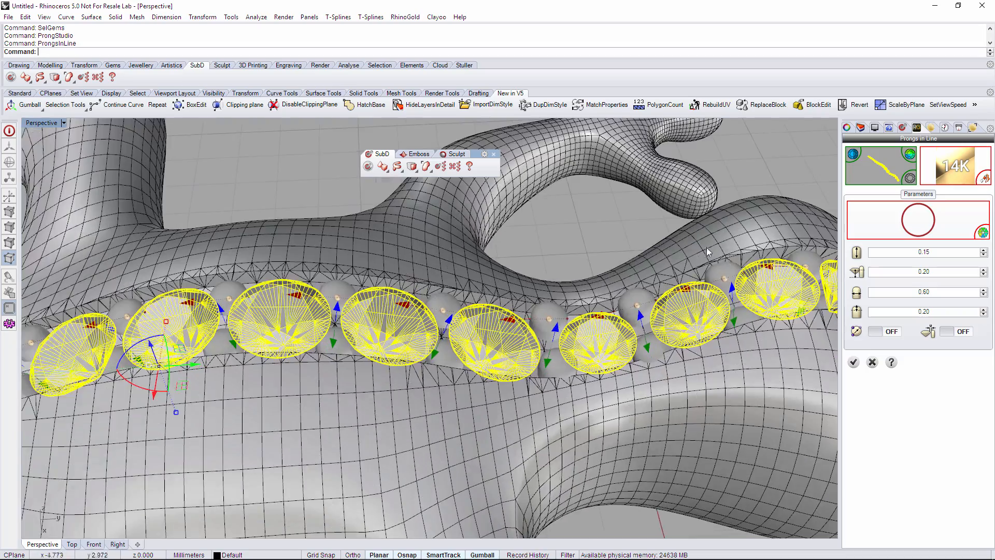
right_click_drag(707, 247, 372, 370)
scroll(668, 340, "up", 2)
scroll(517, 321, "down", 7)
scroll(418, 356, "down", 5)
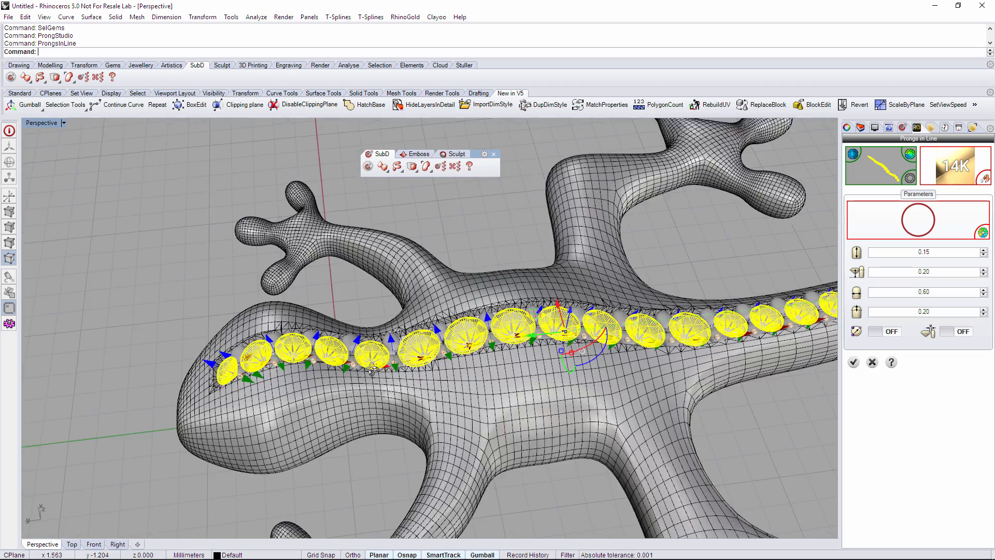
scroll(372, 369, "up", 4)
right_click_drag(269, 368, 601, 332, "shift")
scroll(323, 338, "up", 7)
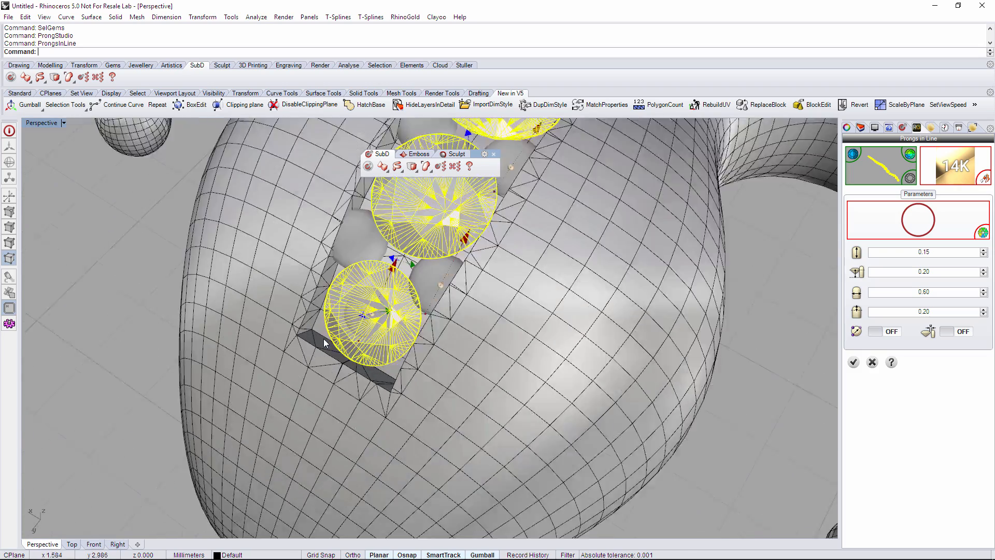
Spread the end prong at the last gem on the lizard's head into a pair at the channel's corners.
right_click_drag(324, 338, 389, 330)
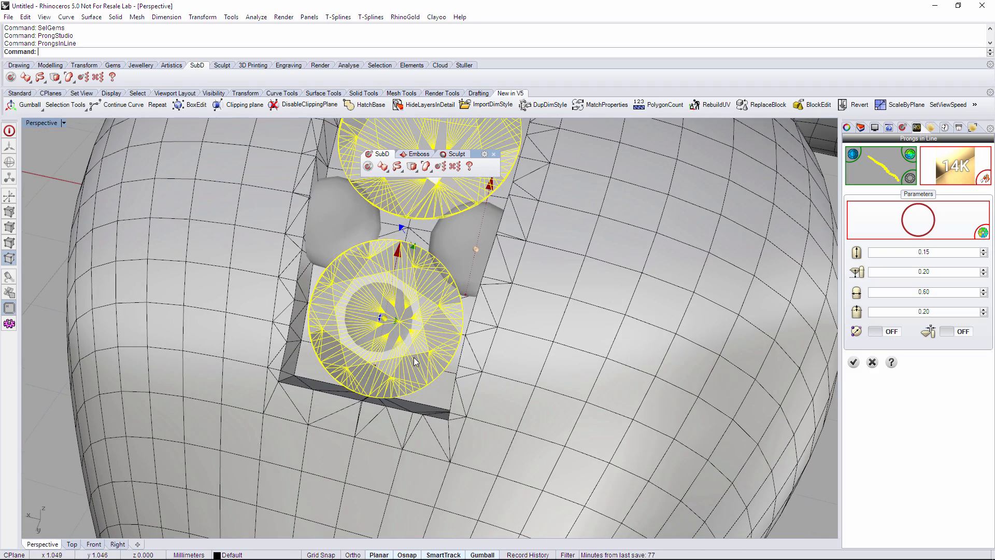
left_click_drag(414, 357, 434, 379)
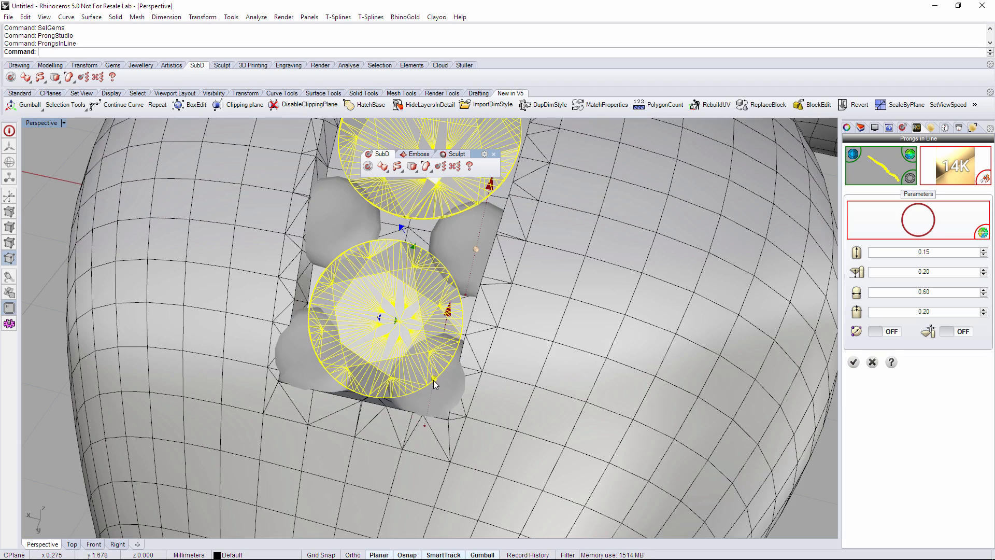
scroll(428, 378, "down", 3)
scroll(456, 357, "down", 6)
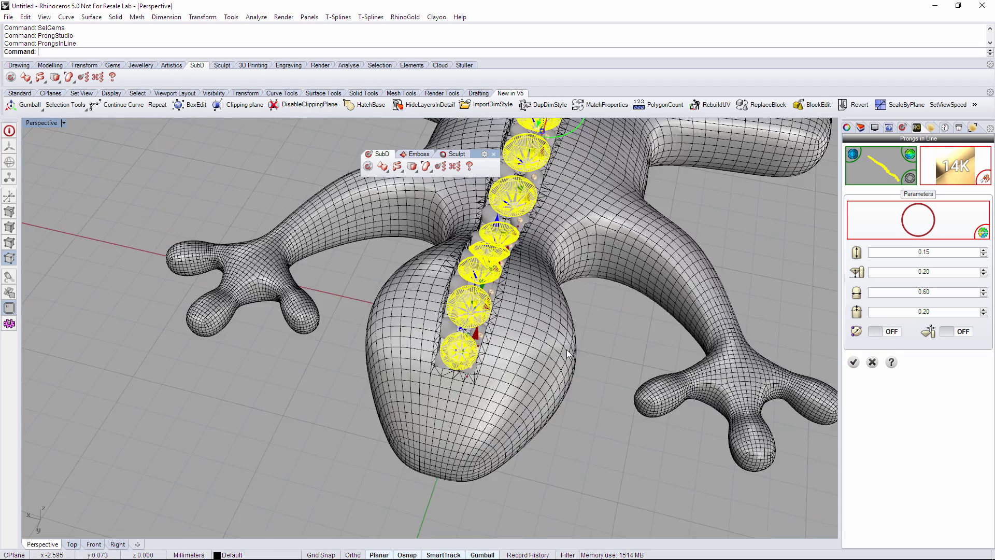
Move the pair of prongs between the last two gems at the tail end closer together.
right_click_drag(566, 349, 465, 384)
scroll(564, 345, "down", 4)
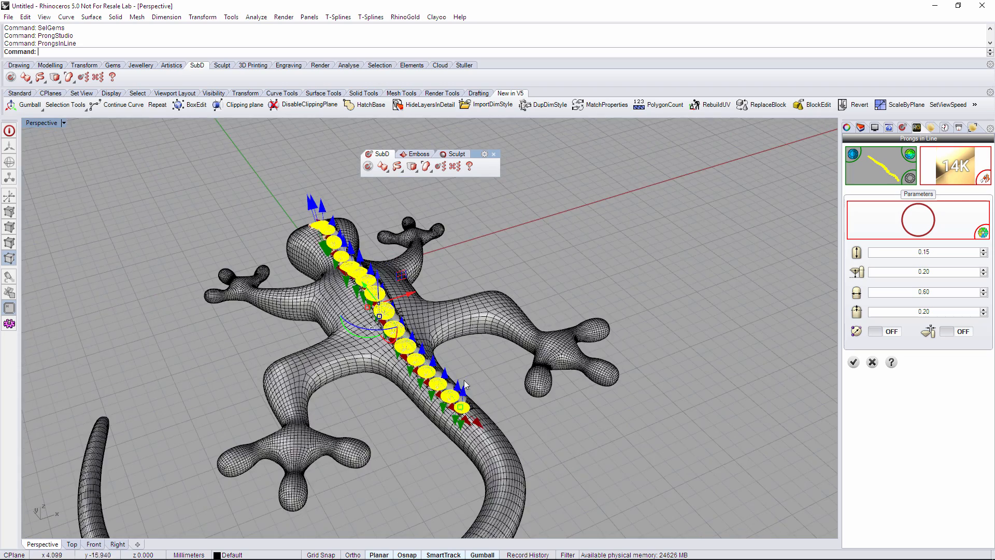
scroll(472, 410, "up", 8)
right_click_drag(461, 421, 395, 400)
scroll(398, 406, "up", 2)
scroll(366, 367, "up", 7)
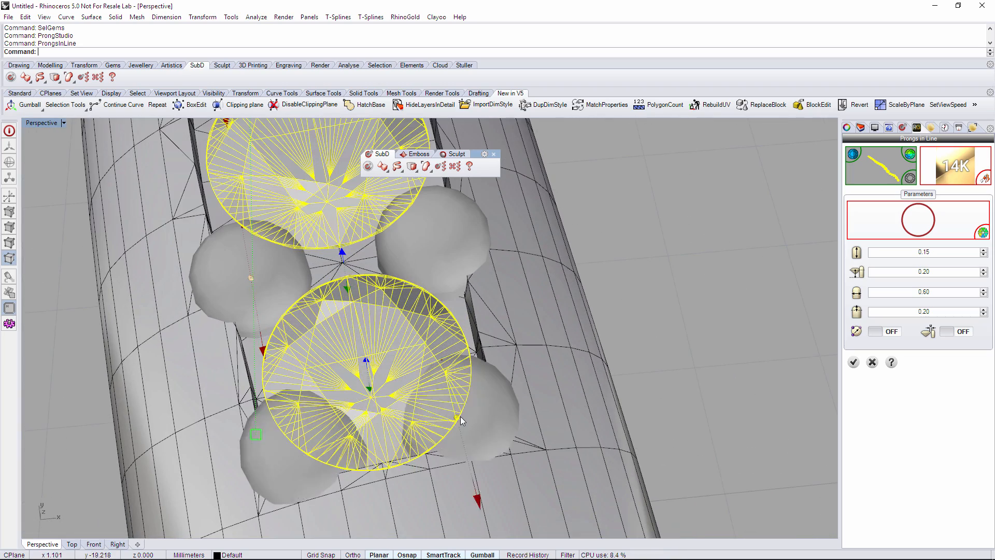
scroll(282, 272, "down", 4)
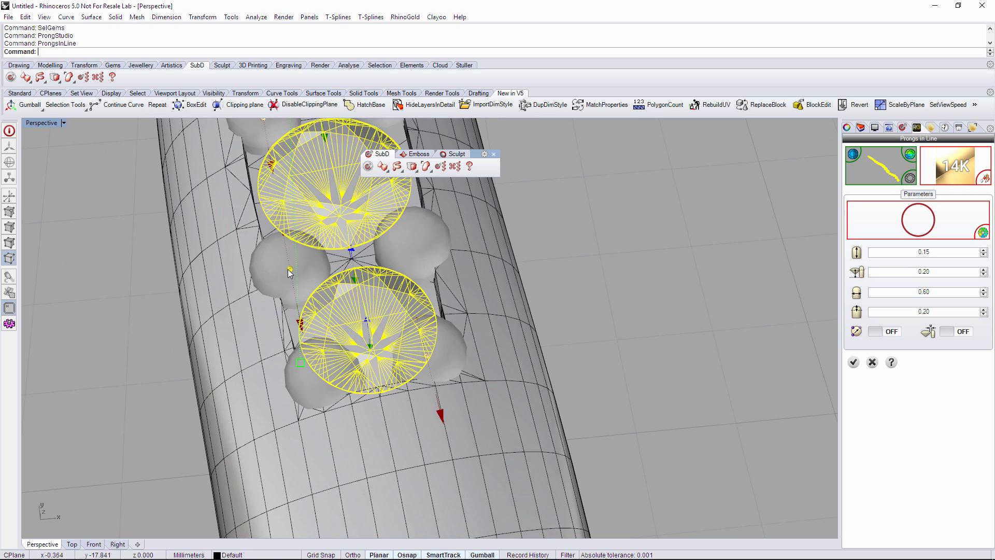
left_click_drag(291, 269, 309, 260)
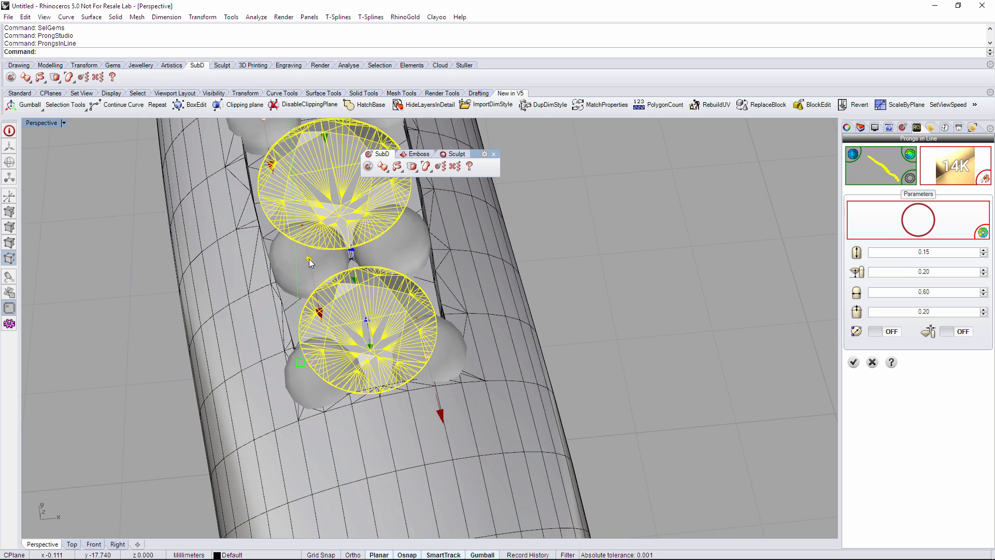
Move a pair of prongs between two gems on the rear part of the back slightly farther apart.
scroll(309, 259, "down", 5)
right_click_drag(289, 257, 404, 254)
scroll(237, 233, "down", 2)
scroll(228, 232, "down", 4)
right_click_drag(237, 234, 318, 221)
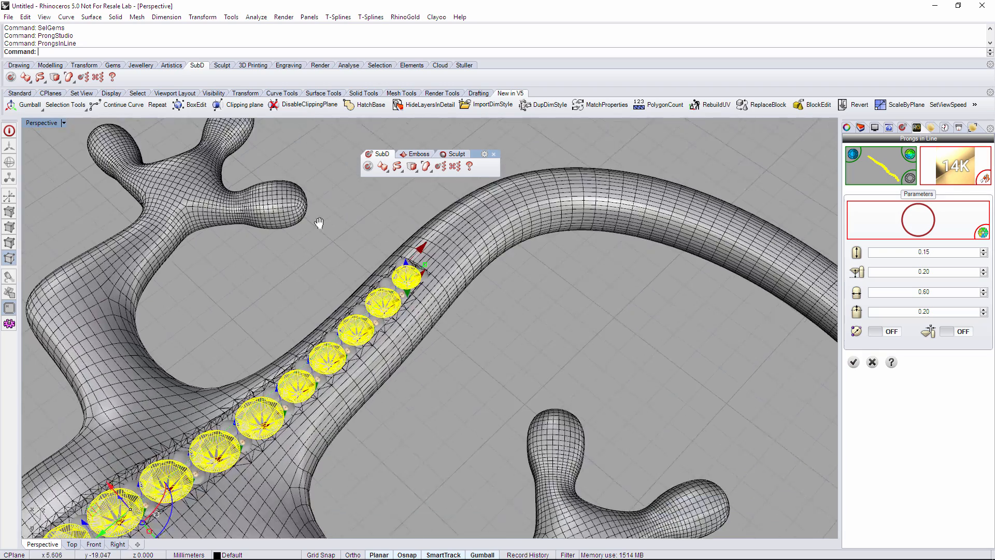
scroll(302, 418, "up", 9)
right_click_drag(258, 339, 319, 319, "shift")
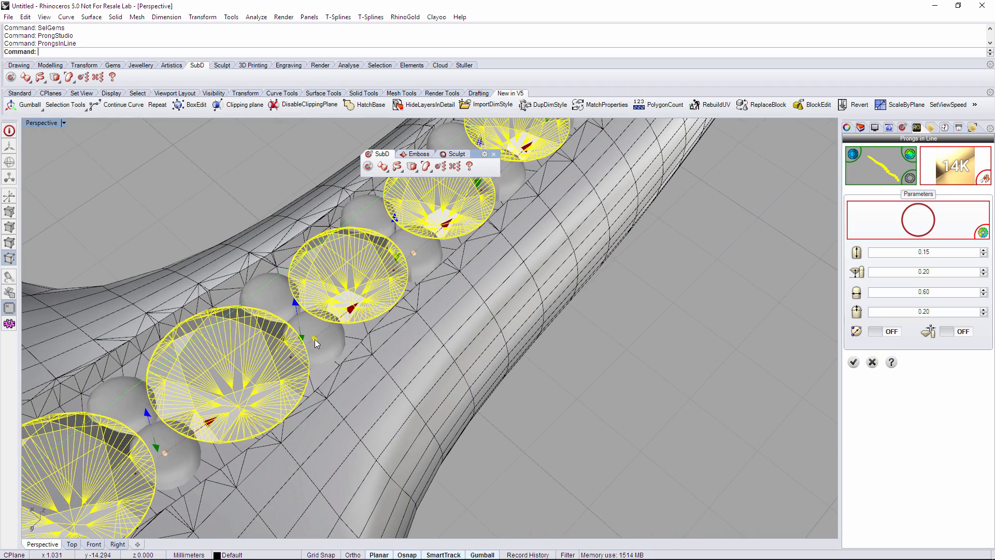
left_click_drag(315, 339, 320, 343)
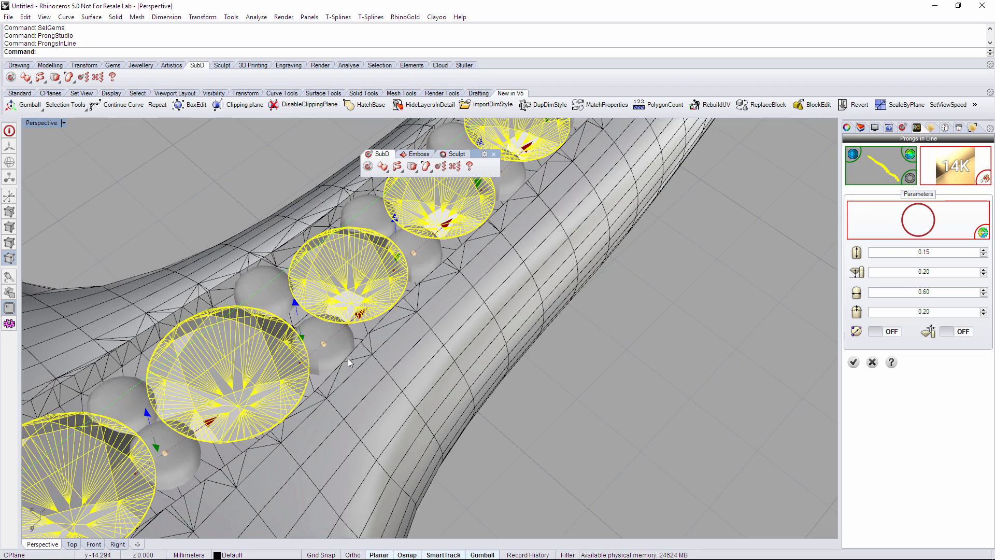
Check the prong pairs along the back up to the head and accept the Prongs in Line settings to create them.
right_click_drag(347, 359, 353, 302)
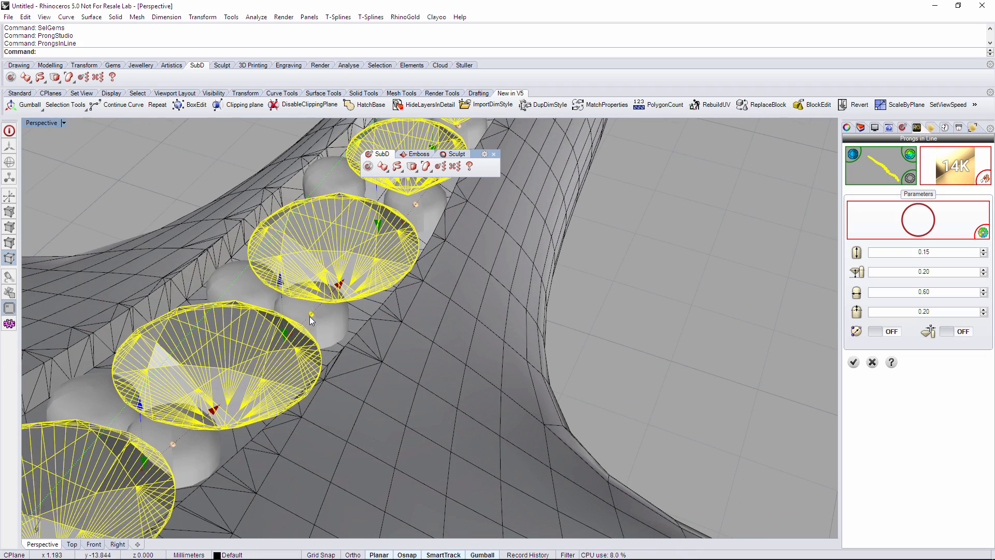
right_click_drag(252, 415, 278, 344)
right_click_drag(202, 416, 234, 305, "shift")
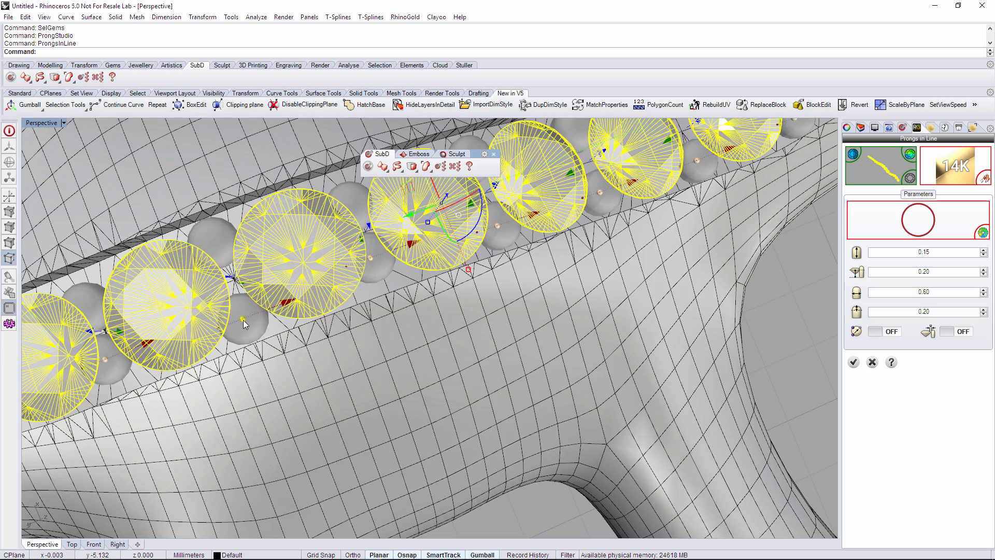
right_click_drag(242, 319, 439, 226)
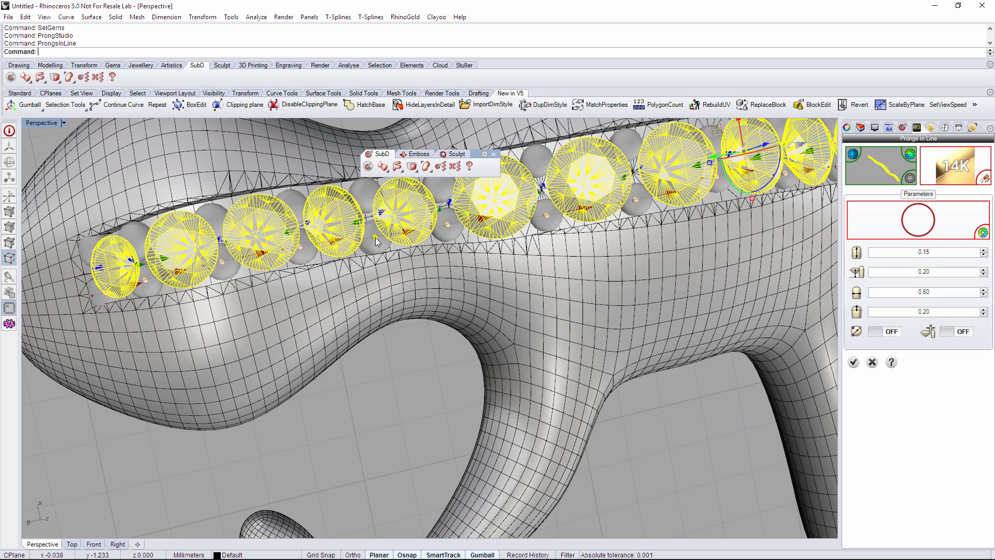
right_click_drag(371, 237, 431, 250)
scroll(360, 238, "down", 5)
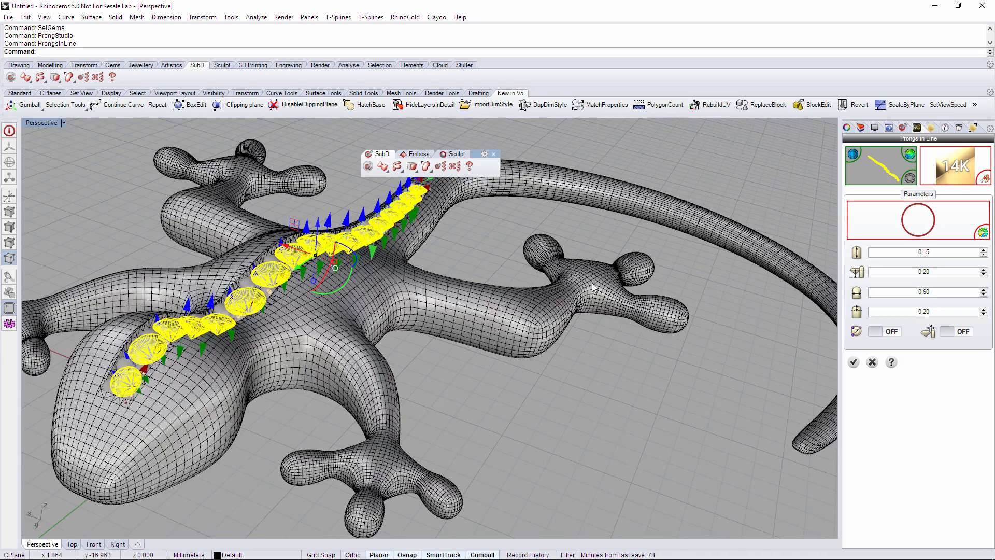
left_click(854, 363)
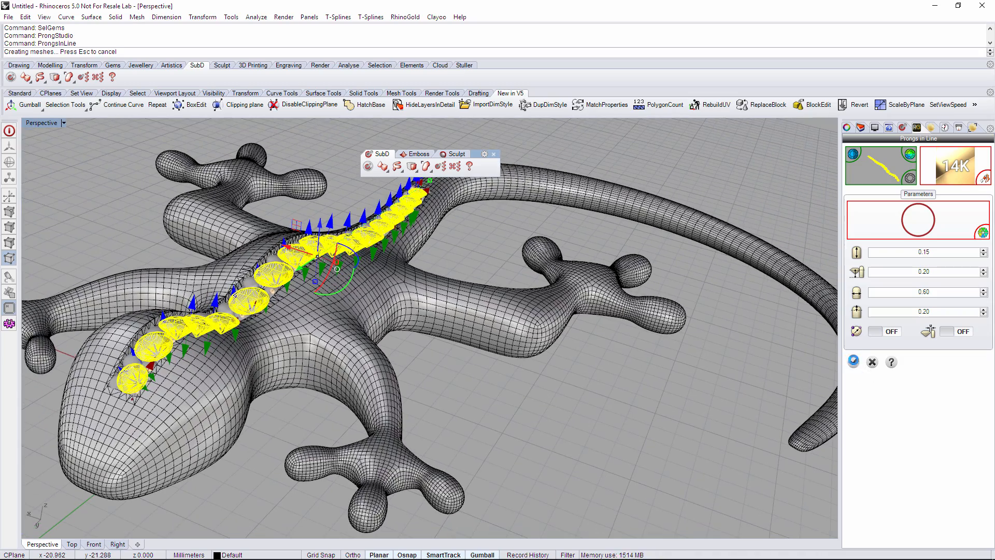
Set the Perspective viewport's display mode to Rendered.
scroll(532, 387, "down", 3)
right_click_drag(533, 387, 373, 288)
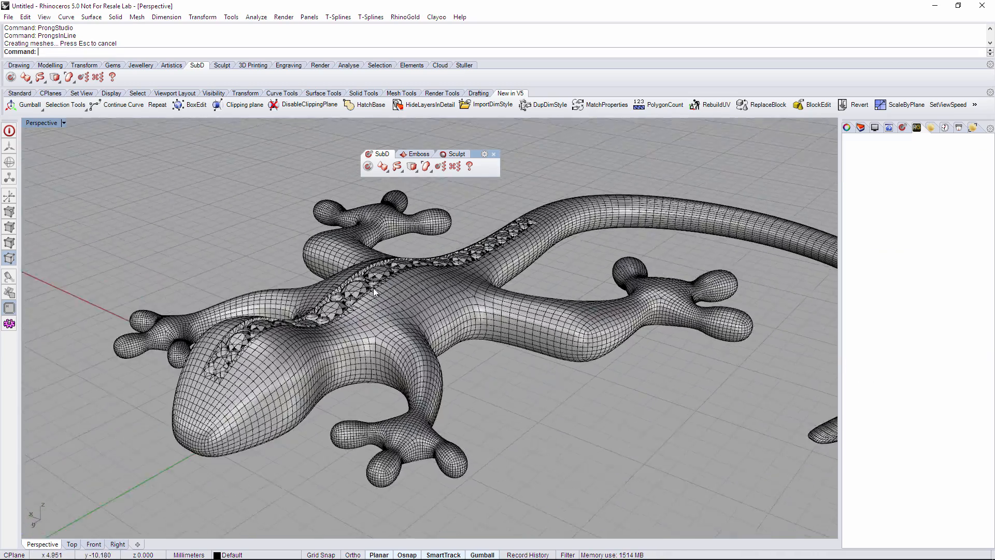
scroll(280, 207, "up", 2)
left_click(46, 122)
left_click(58, 170)
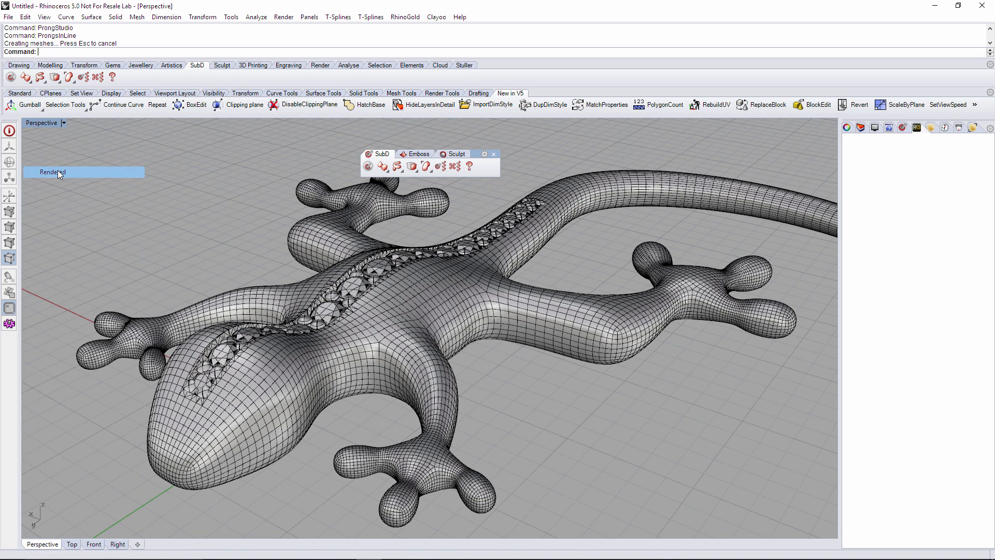
right_click_drag(851, 71, 870, 86)
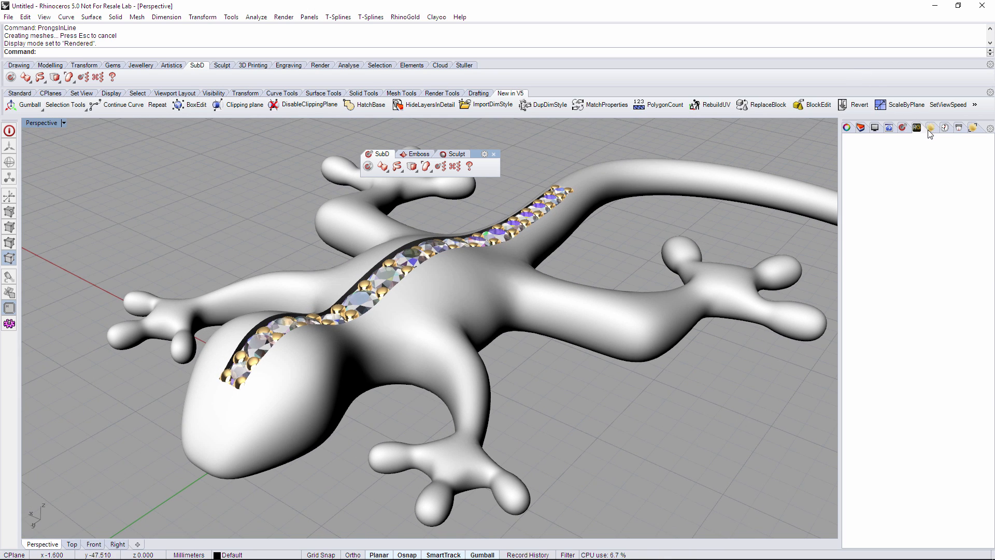
Assign the 18K yellow gold metal material to the lizard body and view the finished piece from the front.
left_click(930, 128)
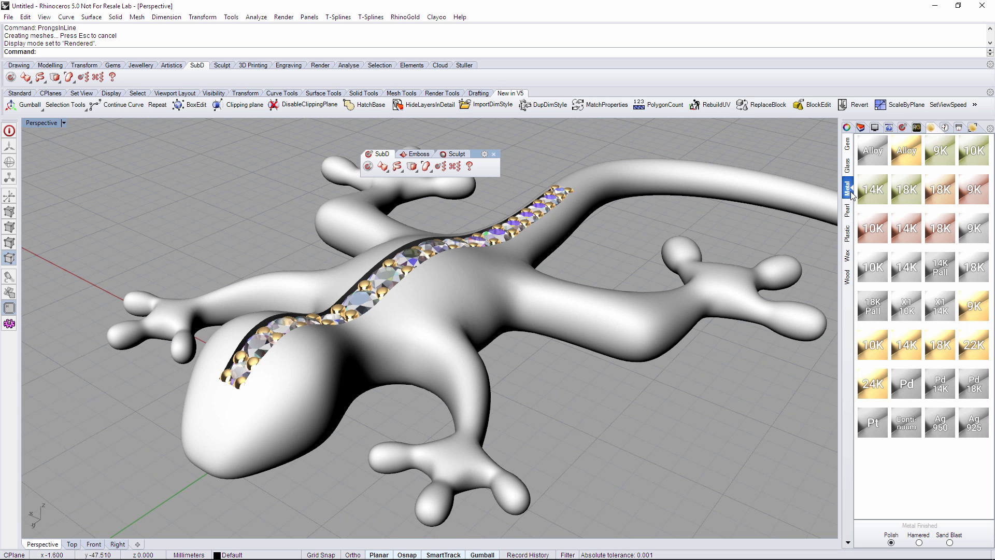
left_click_drag(941, 343, 578, 313)
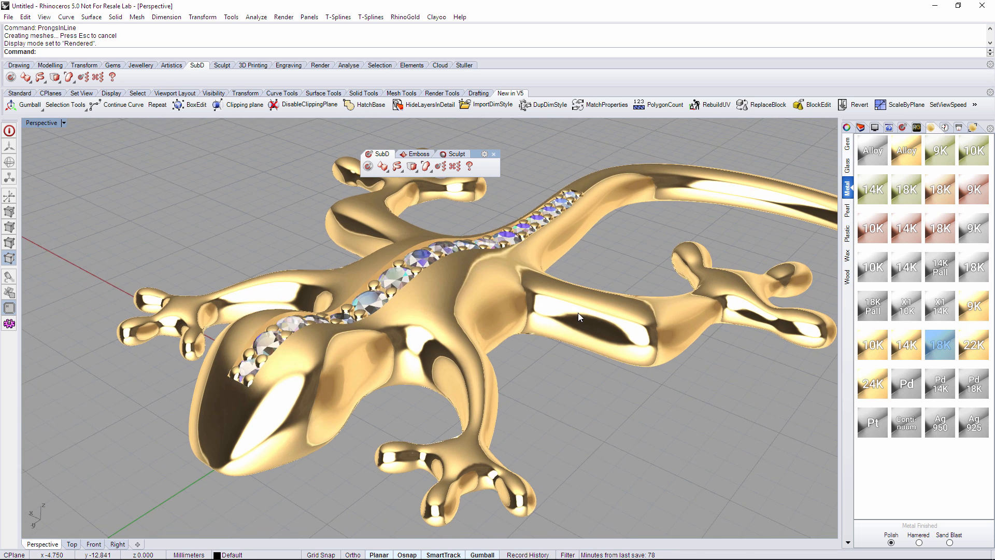
right_click_drag(578, 313, 437, 297)
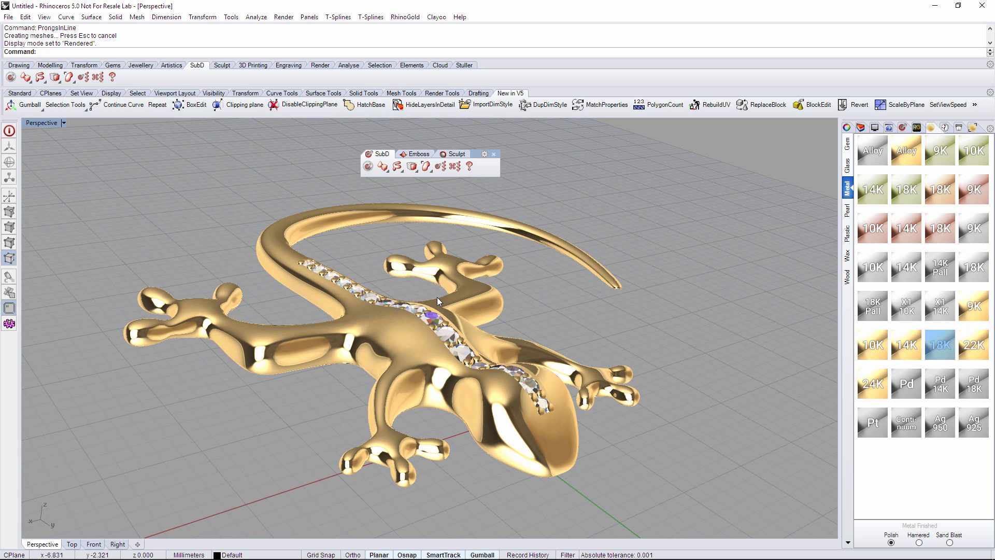
right_click_drag(437, 297, 437, 297)
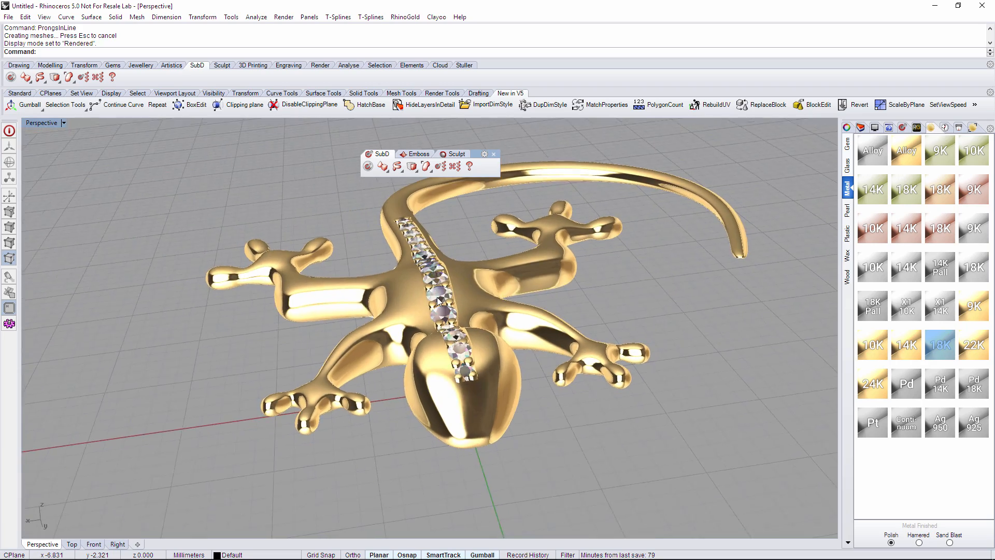